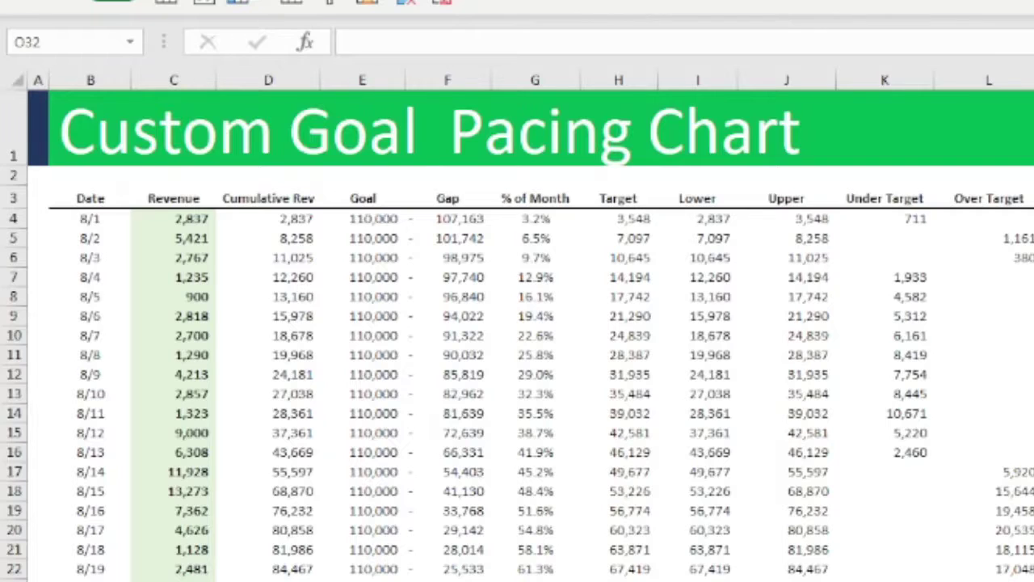
- Examine the Lower formula in I22 and the Date and Revenue columns of the completed pacing table
{"action": "left_click", "coordinate": [698, 569]}
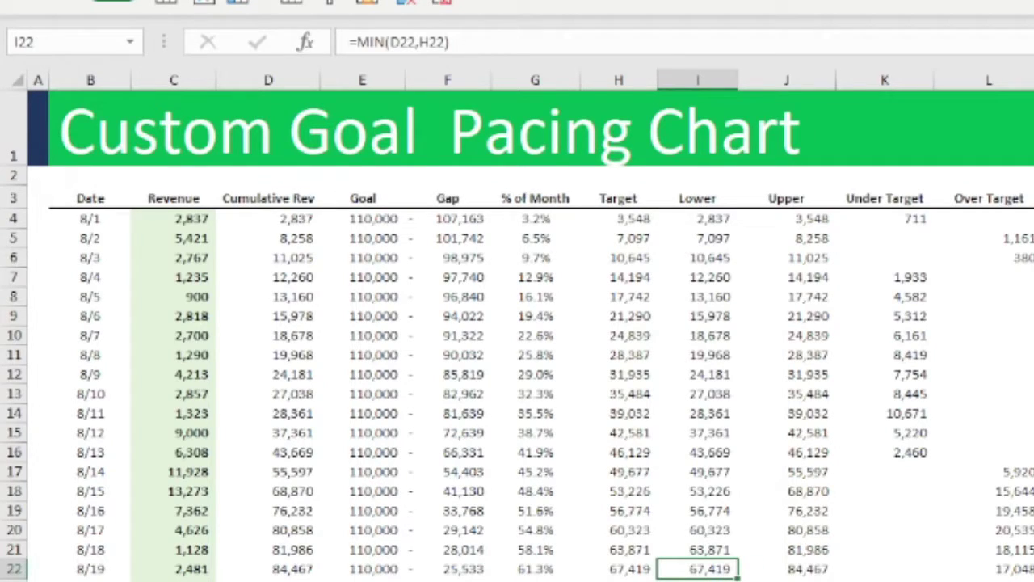
{"action": "left_click", "coordinate": [698, 569]}
{"action": "left_click", "coordinate": [108, 205]}
{"action": "left_click_drag", "start_coordinate": [108, 205], "coordinate": [174, 581]}
{"action": "left_click", "coordinate": [89, 290]}
{"action": "left_click", "coordinate": [89, 283]}
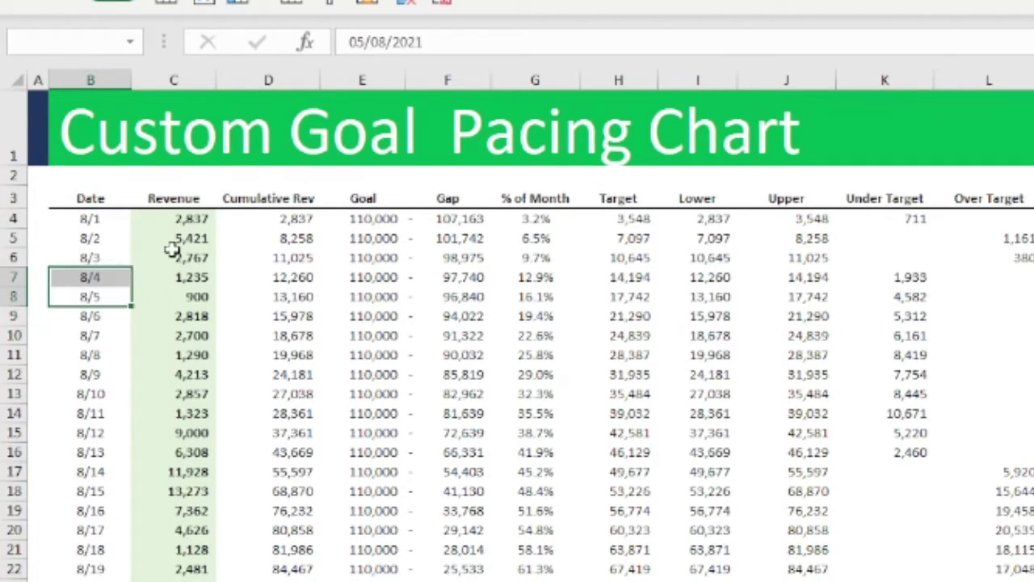
{"action": "left_click", "coordinate": [173, 255]}
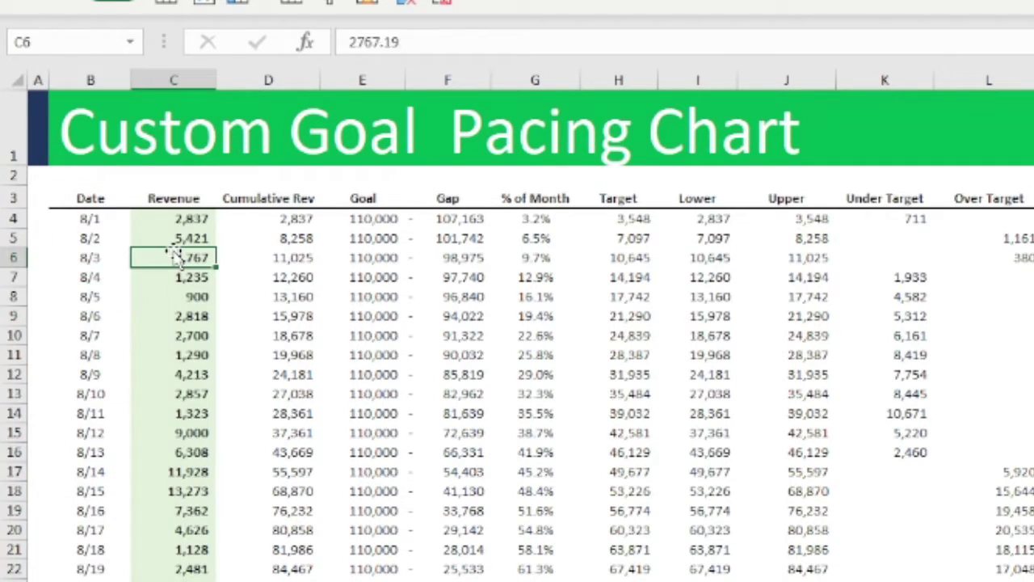
- Examine the Cumulative Rev and Gap headings and the % of Month and Target formulas in the completed table
{"action": "left_click", "coordinate": [263, 194]}
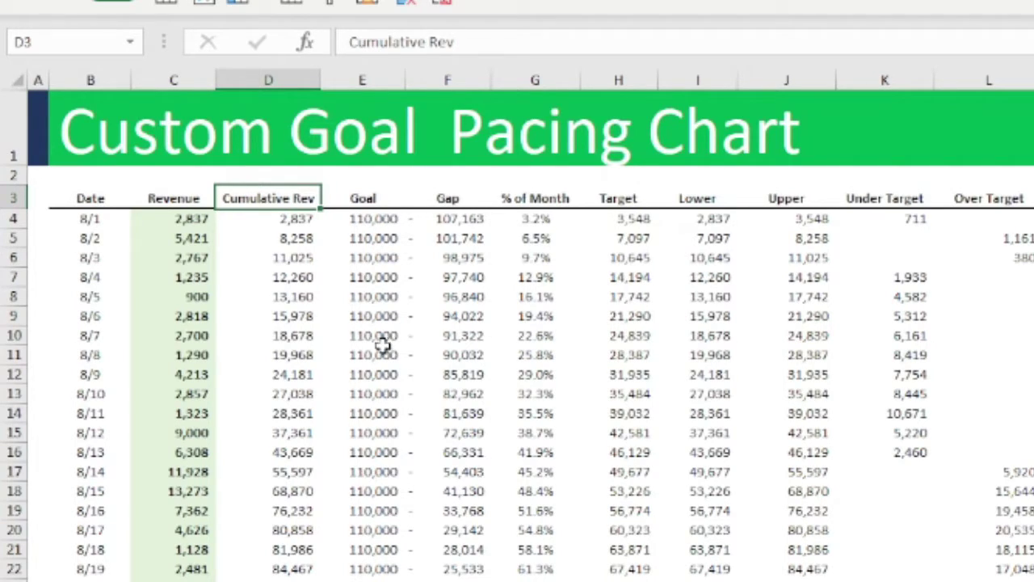
{"action": "left_click", "coordinate": [452, 199]}
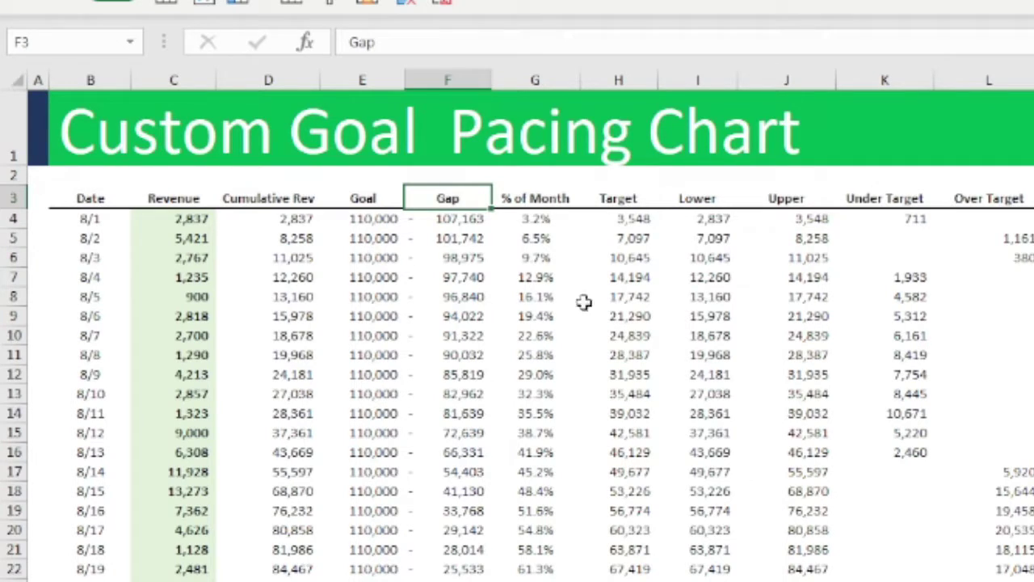
{"action": "left_click", "coordinate": [536, 219]}
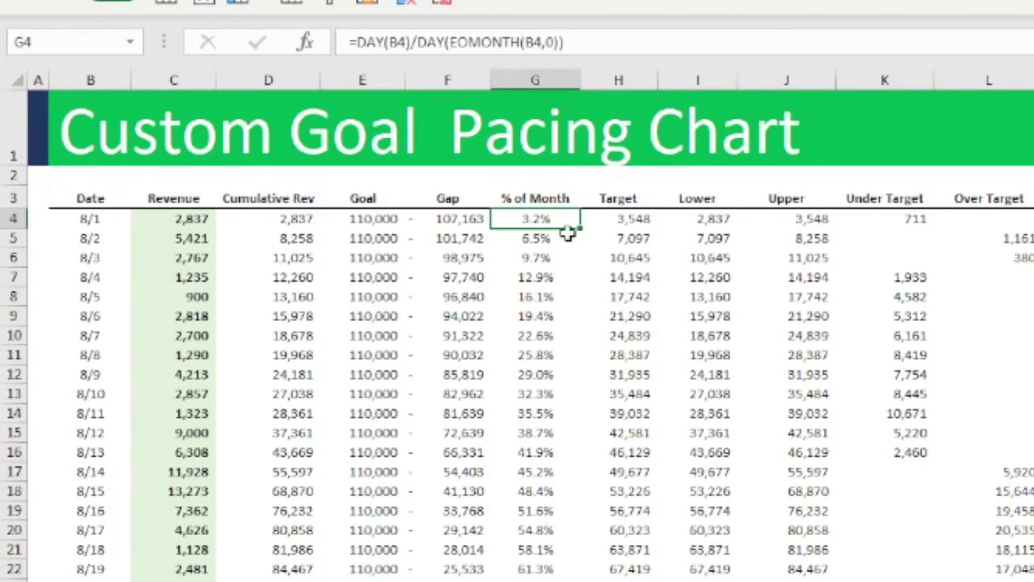
{"action": "left_click", "coordinate": [650, 203]}
{"action": "left_click", "coordinate": [638, 220]}
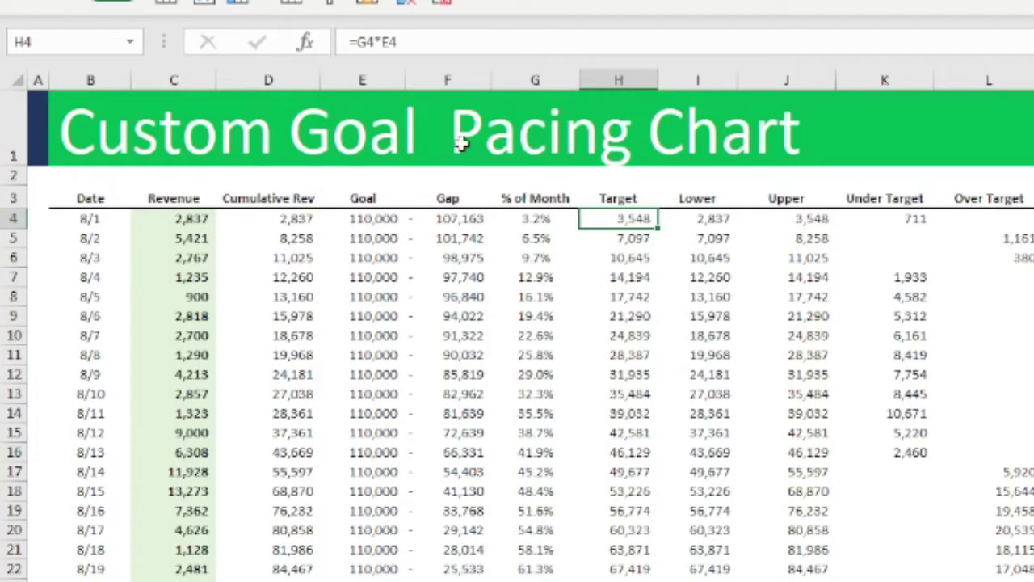
{"action": "left_click", "coordinate": [636, 336]}
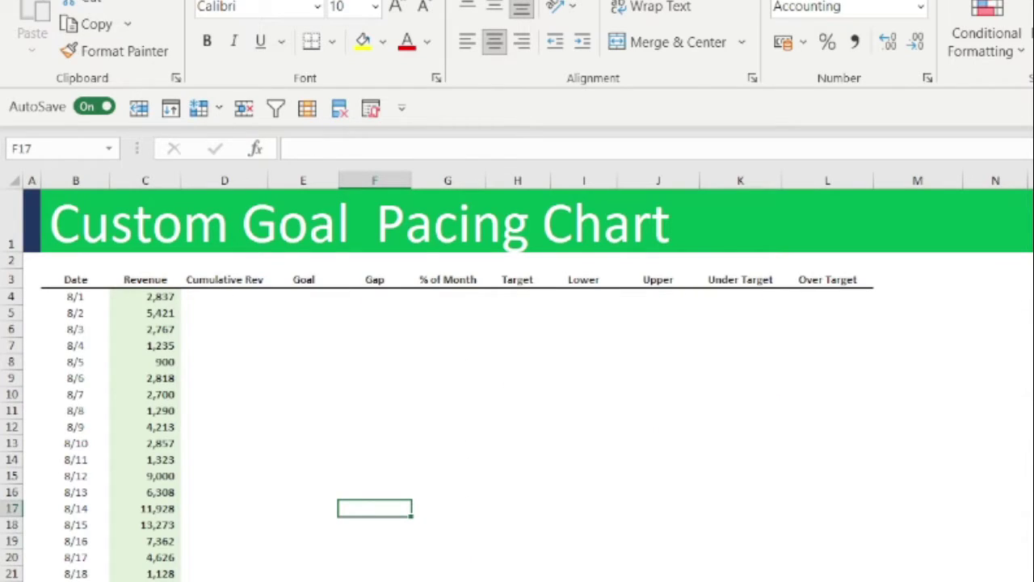
- Review the Date and Revenue entries in the table without calculations, down to the revenue in C25
{"action": "mouse_move", "coordinate": [75, 297]}
{"action": "left_mouse_down"}
{"action": "mouse_move", "coordinate": [108, 325]}
{"action": "mouse_move", "coordinate": [154, 581]}
{"action": "left_mouse_up"}
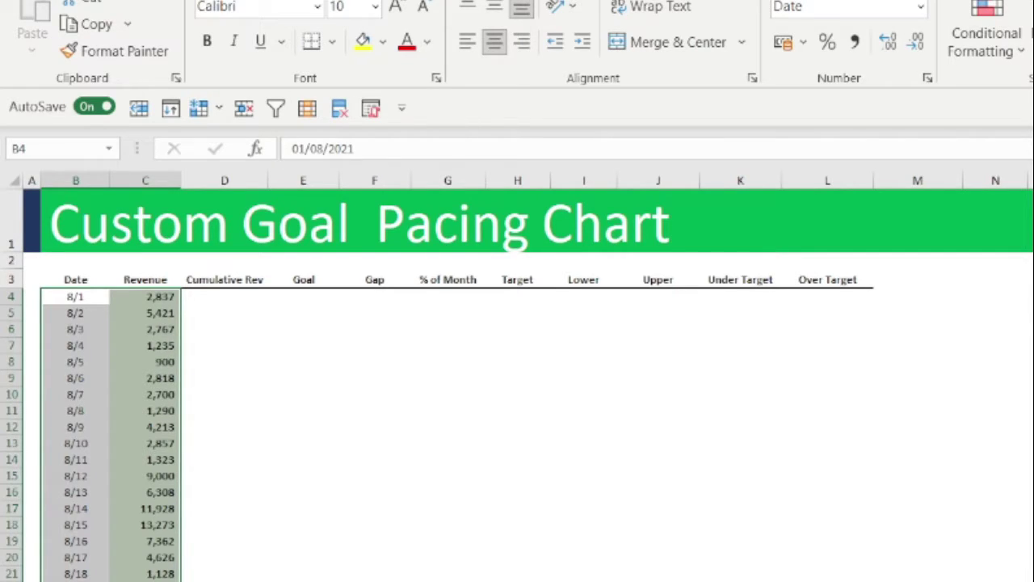
{"action": "left_click", "coordinate": [153, 581]}
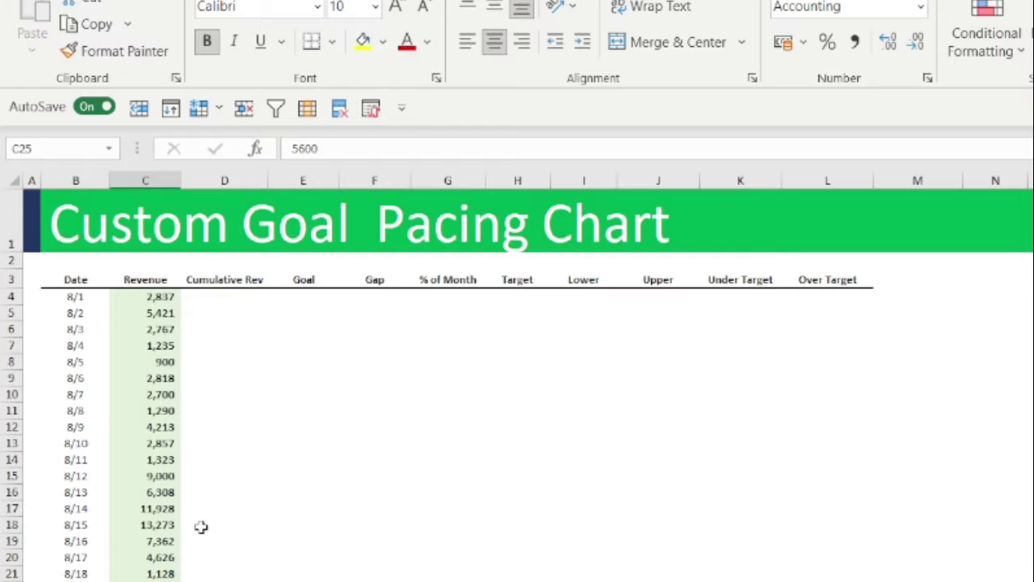
- Start the Cumulative Rev column by entering =C4 in D4 for the 8/1 row
{"action": "left_click", "coordinate": [210, 301]}
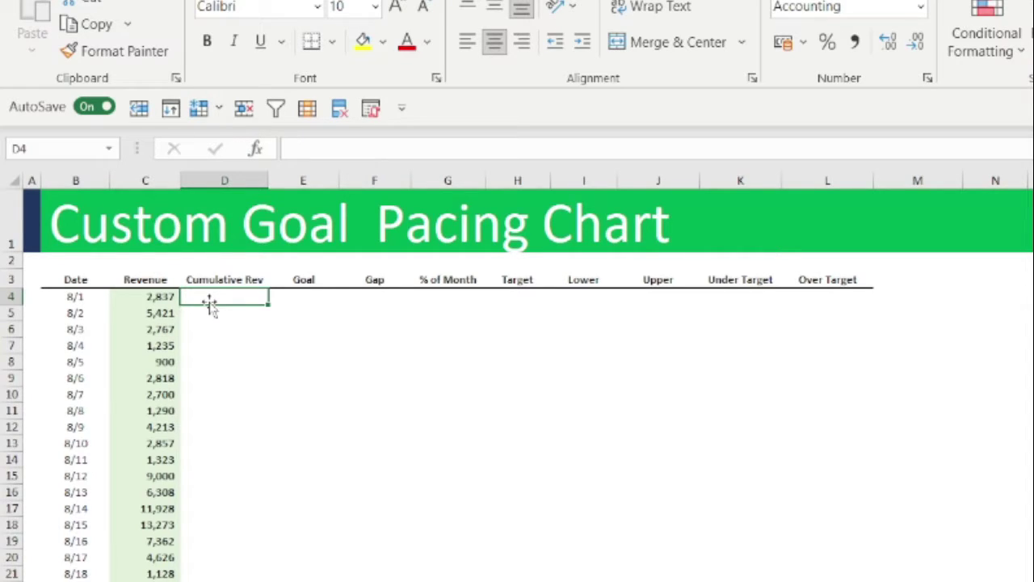
{"action": "type", "text": "="}
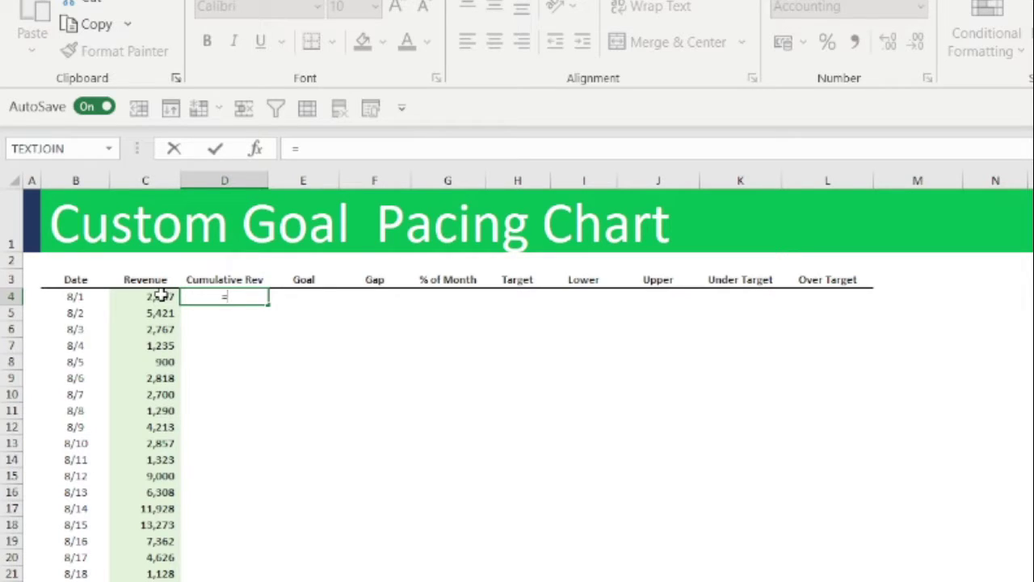
{"action": "left_click", "coordinate": [162, 296]}
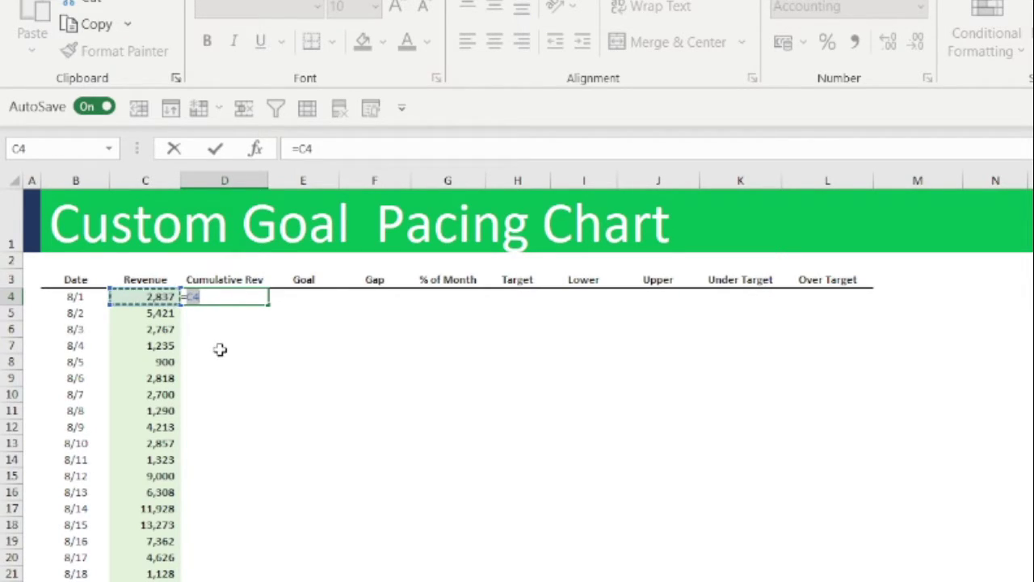
{"action": "key", "text": "Return"}
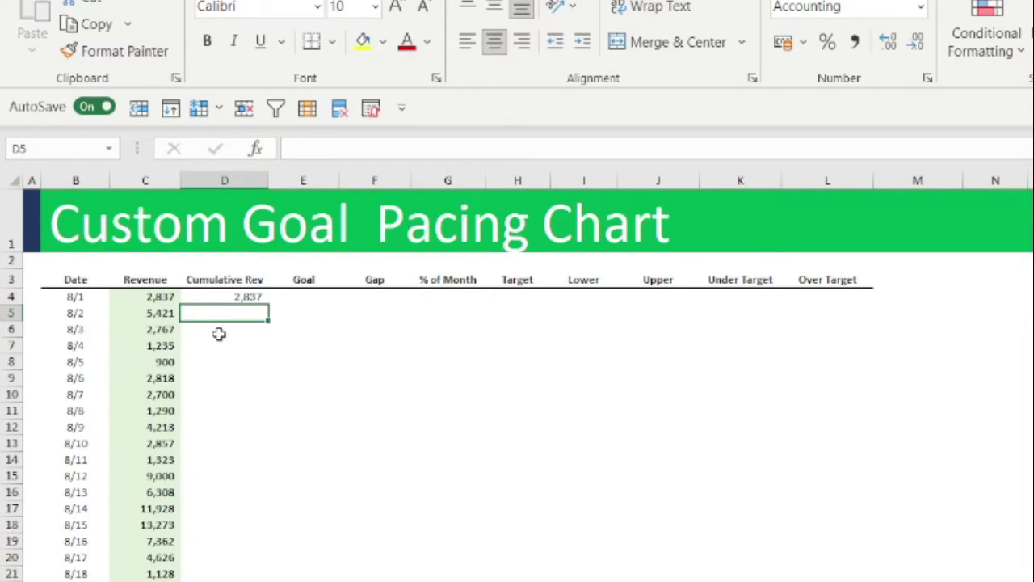
- Enter =IF(C5>0,D4+C5,"") in D5 and fill it down the Cumulative Rev column
{"action": "type", "text": "="}
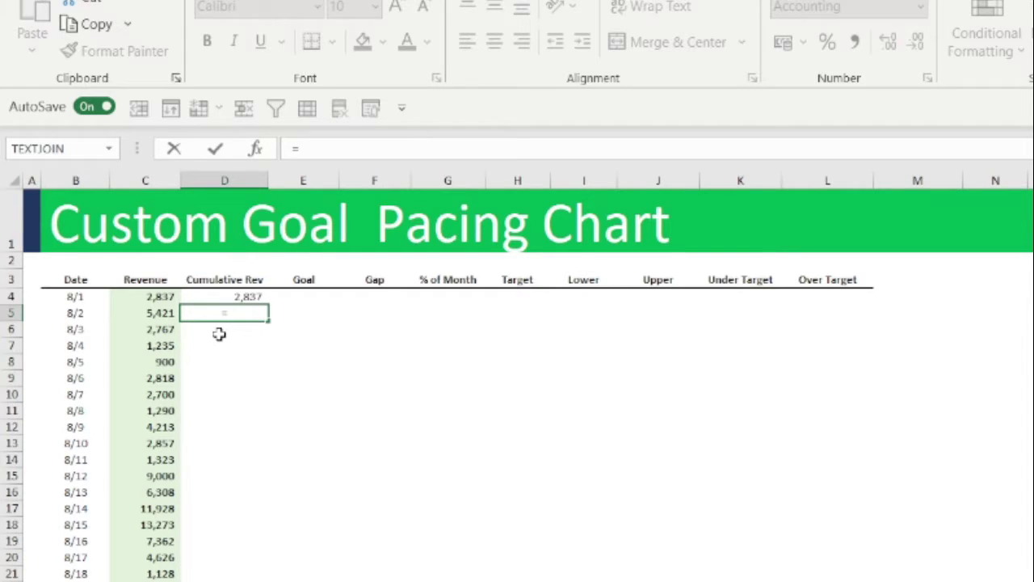
{"action": "type", "text": "f"}
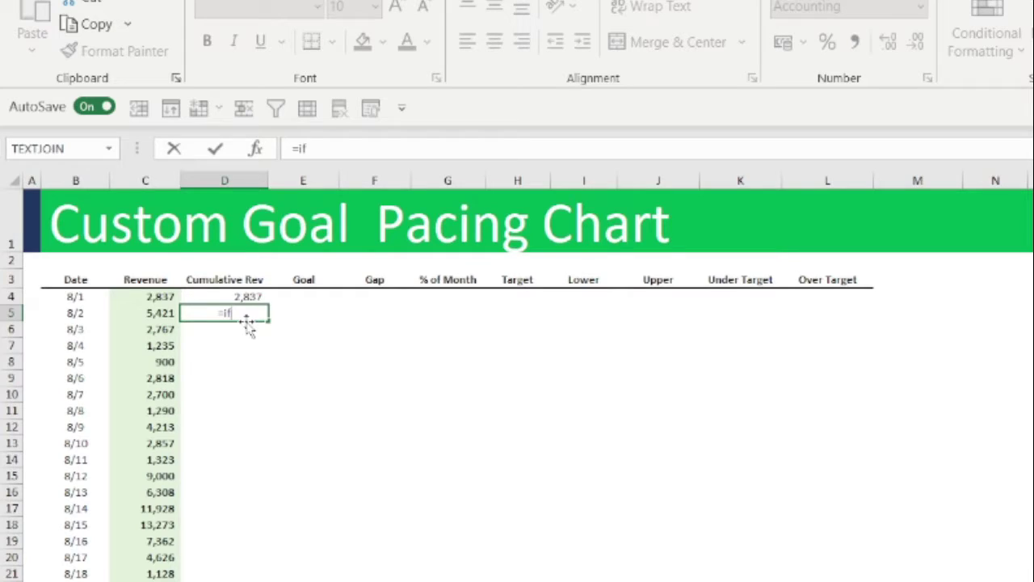
{"action": "type", "text": "("}
{"action": "left_click", "coordinate": [157, 315]}
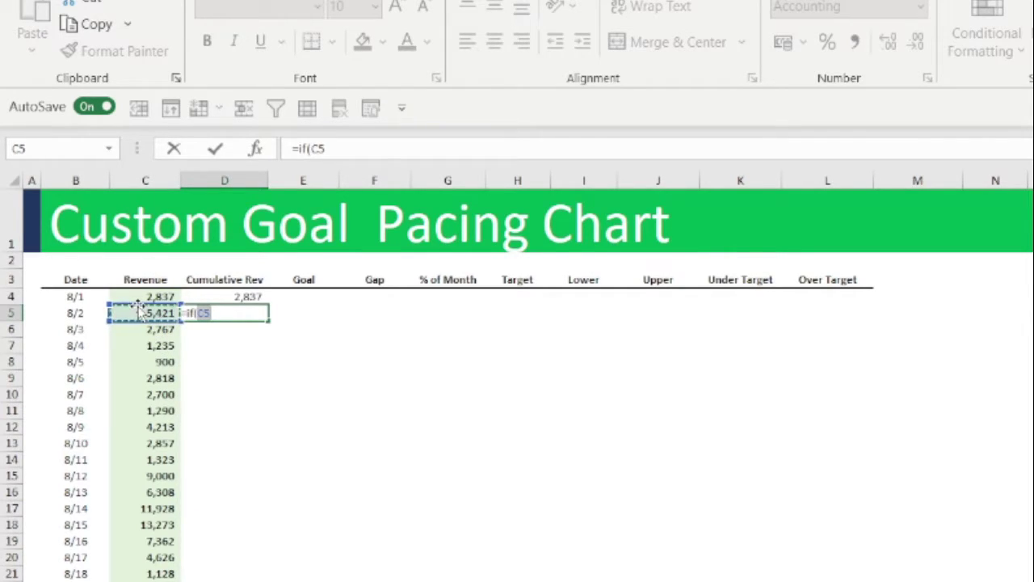
{"action": "type", "text": ">"}
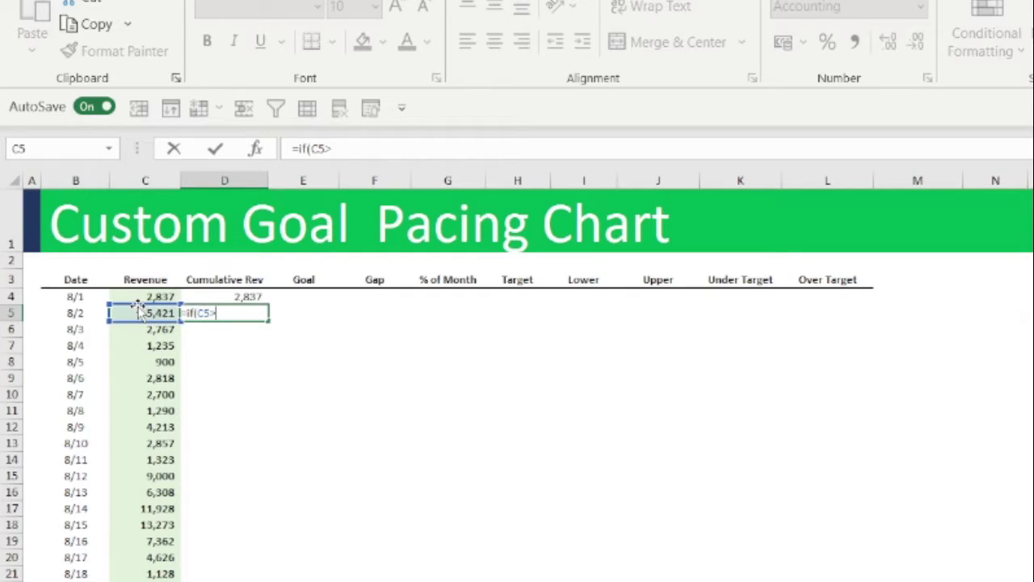
{"action": "type", "text": "0,"}
{"action": "left_click", "coordinate": [205, 297]}
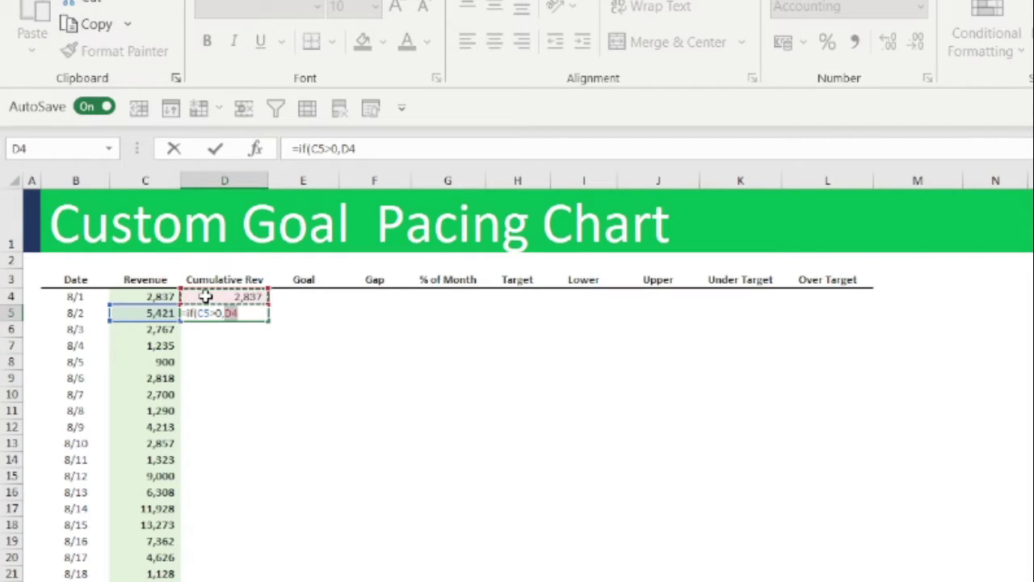
{"action": "type", "text": "+"}
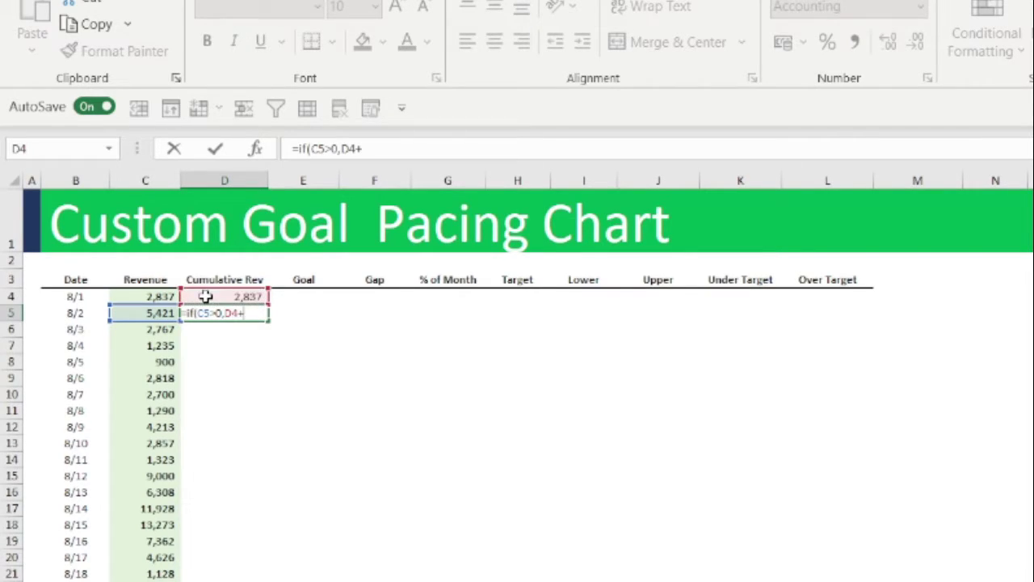
{"action": "left_click", "coordinate": [159, 313]}
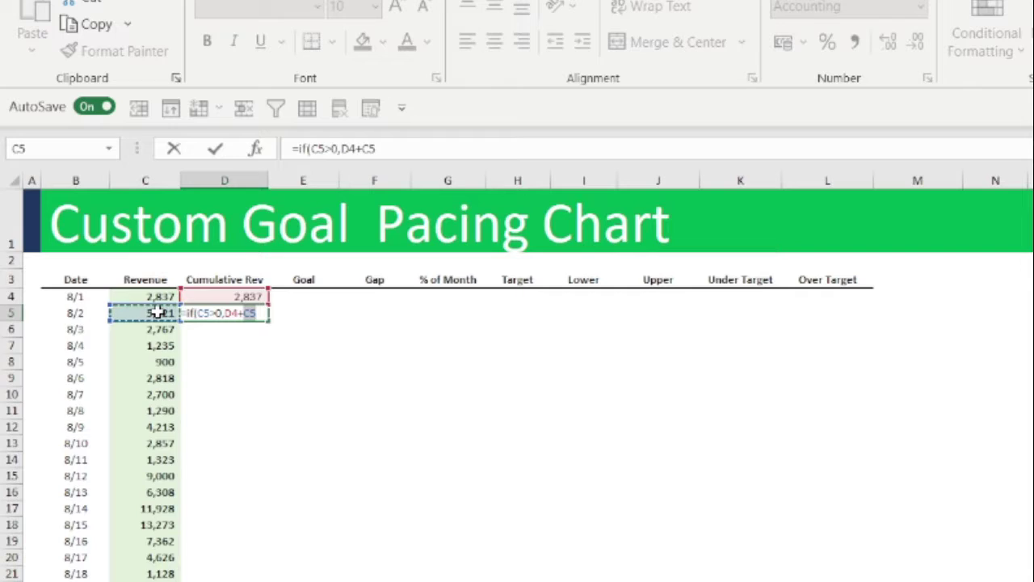
{"action": "type", "text": ","}
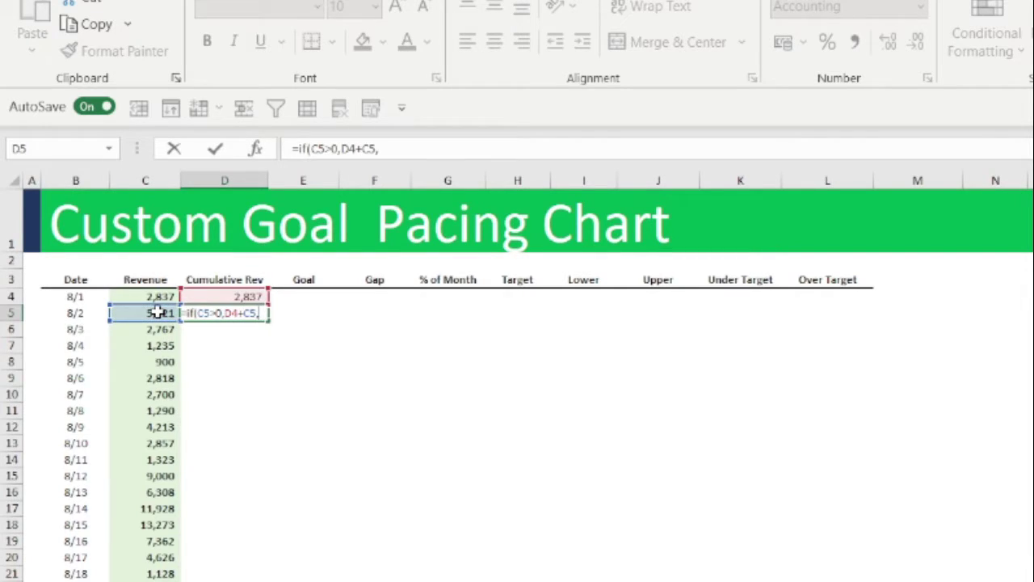
{"action": "type", "text": "\"\""}
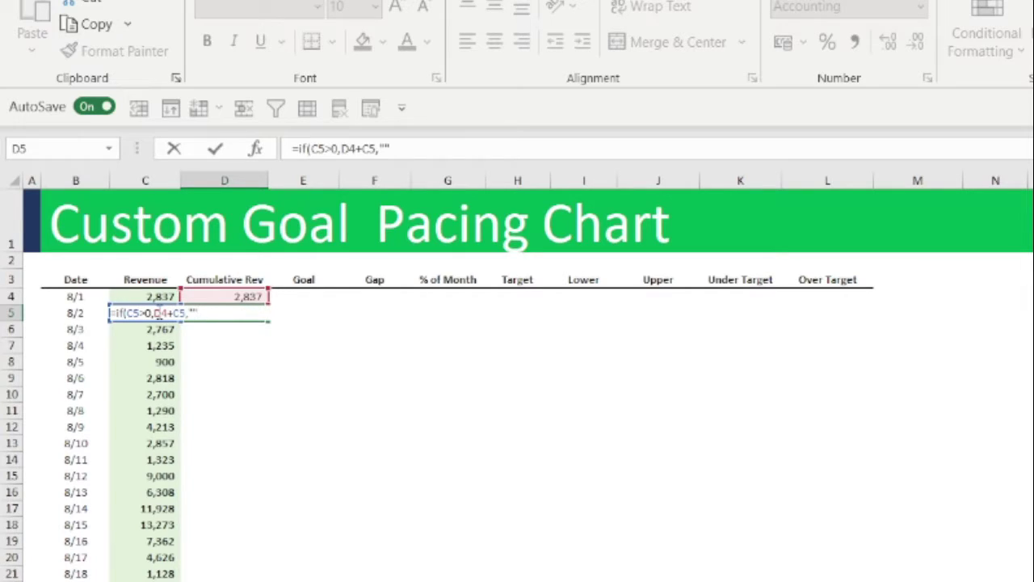
{"action": "type", "text": ")"}
{"action": "key", "text": "Return"}
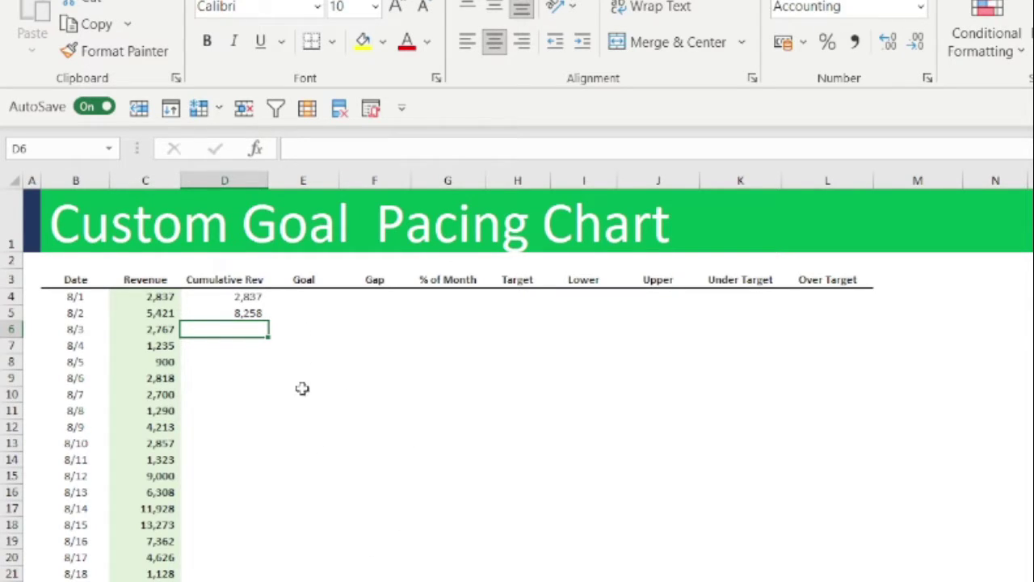
{"action": "left_click", "coordinate": [257, 316]}
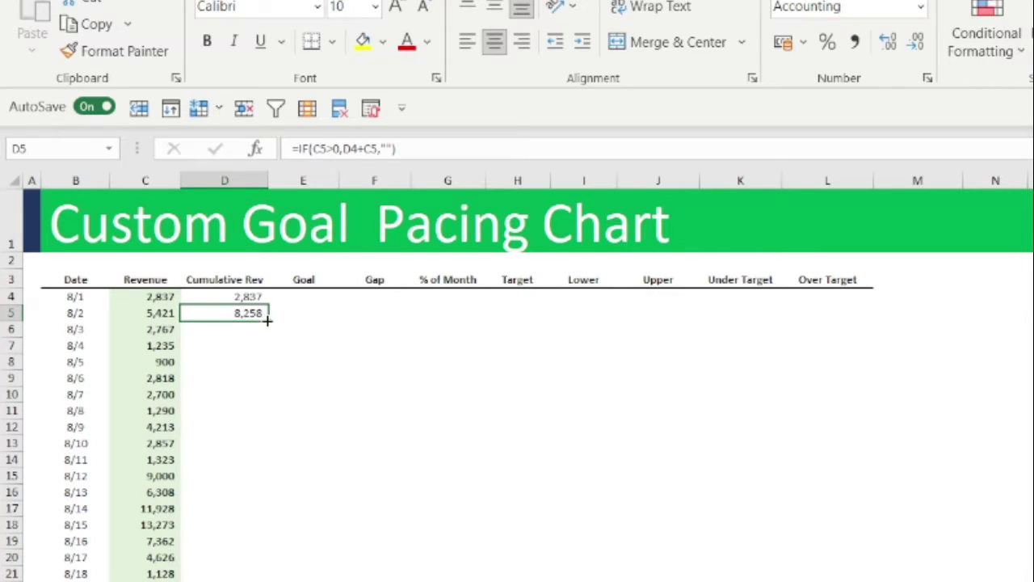
{"action": "double_click", "coordinate": [268, 320]}
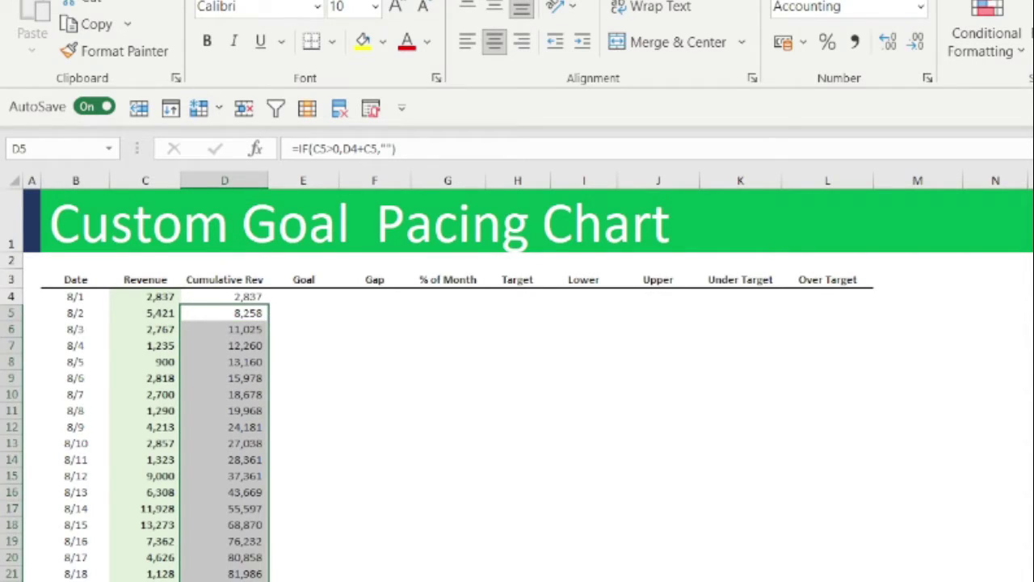
- Check the date and revenue in row 25 and the filled Cumulative Rev formulas from D25 through D30
{"action": "left_click", "coordinate": [75, 581]}
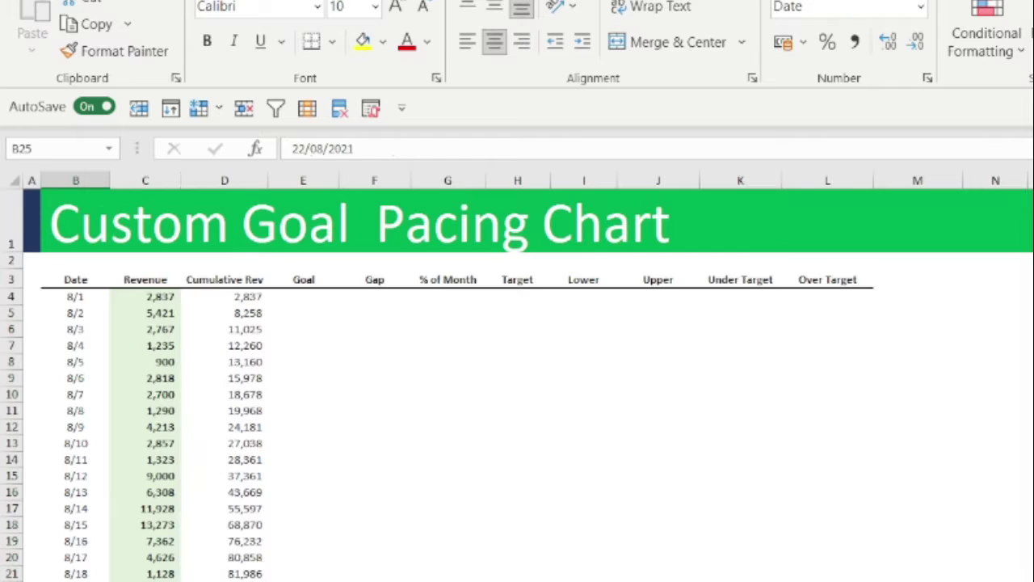
{"action": "left_click", "coordinate": [146, 581]}
{"action": "key", "text": "Right"}
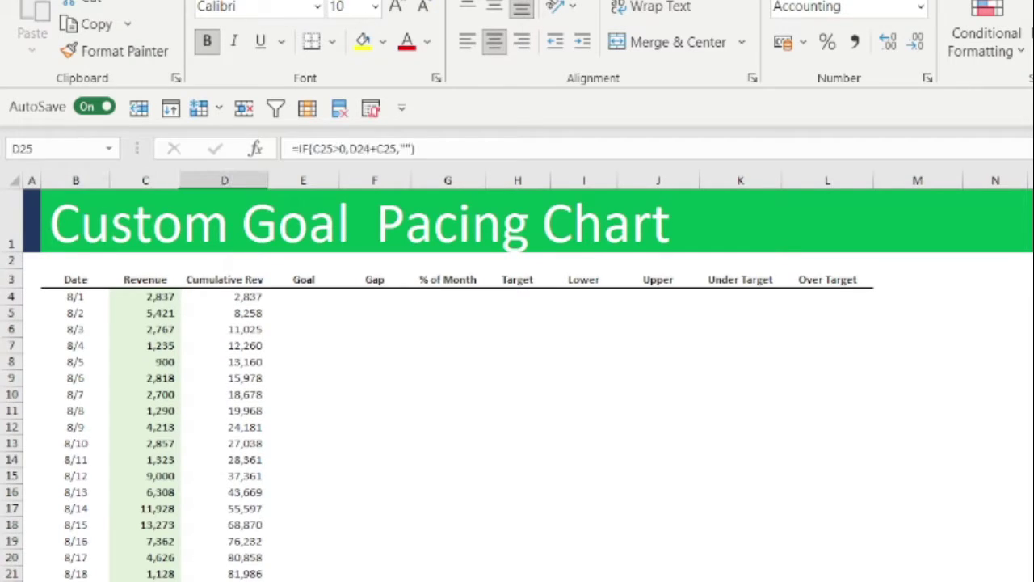
{"action": "key", "text": "Down"}
{"action": "key", "text": "Down"}
{"action": "key", "text": "Down"}
{"action": "key", "text": "Down"}
{"action": "key", "text": "Down"}
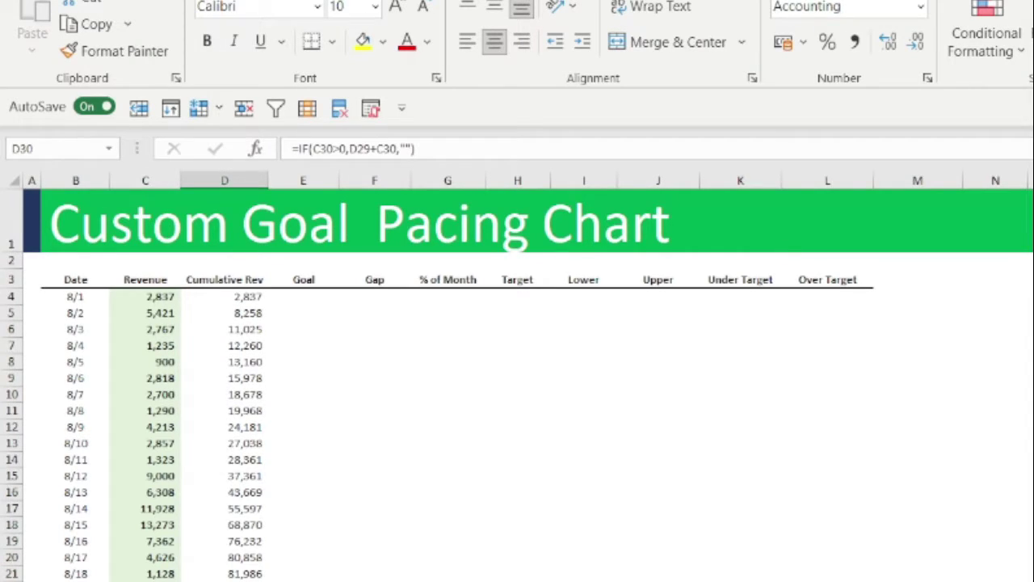
- Try 123 as the revenue in C28 and check the cumulative formula in D28
{"action": "key", "text": "Up"}
{"action": "key", "text": "Up"}
{"action": "key", "text": "Left"}
{"action": "type", "text": "123"}
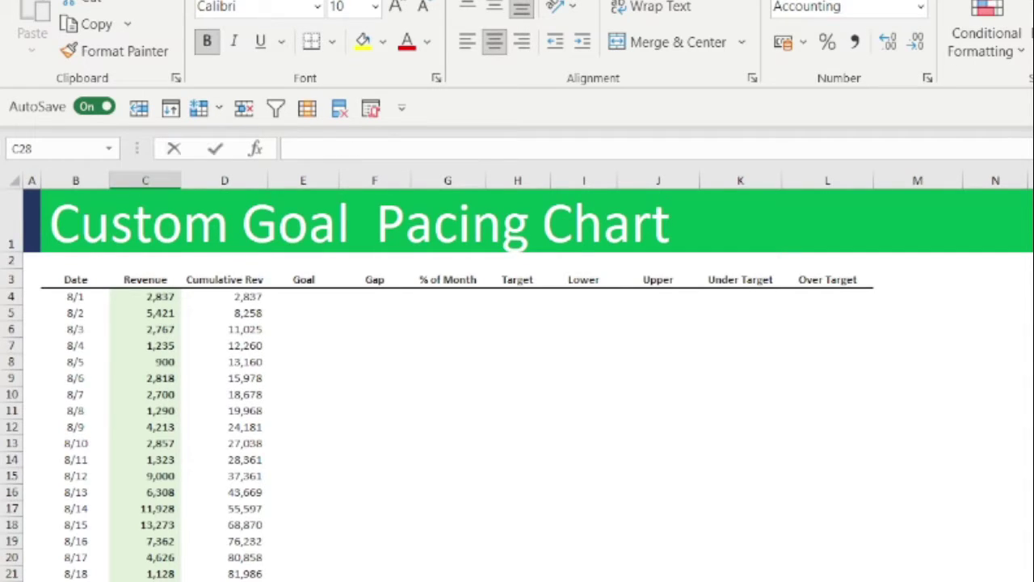
{"action": "key", "text": "Return"}
{"action": "key", "text": "Up"}
{"action": "key", "text": "Right"}
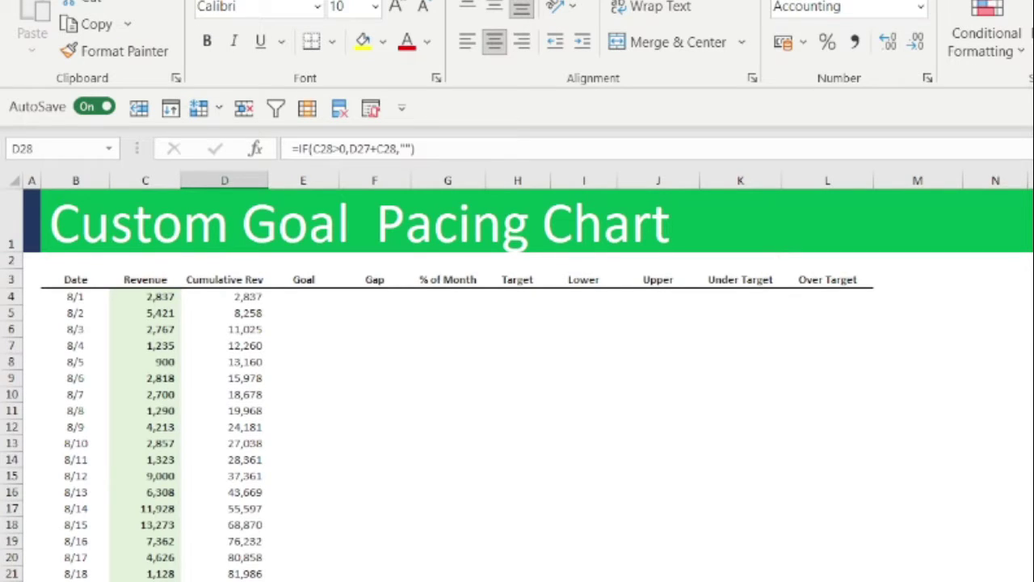
{"action": "key", "text": "Left"}
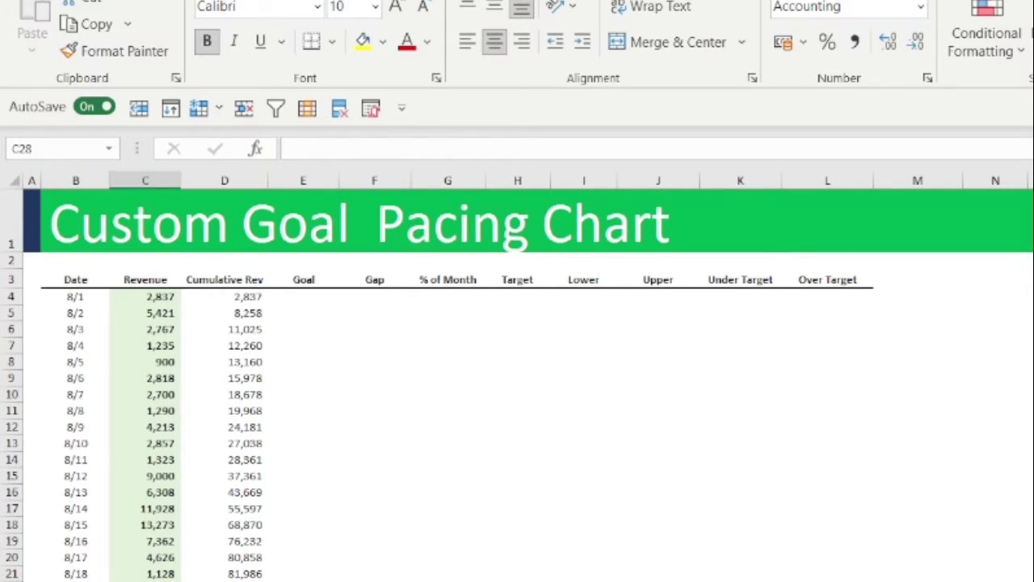
- Enter 123 as the revenue in C26 and leave the Revenue column
{"action": "key", "text": "Up"}
{"action": "key", "text": "Up"}
{"action": "type", "text": "123"}
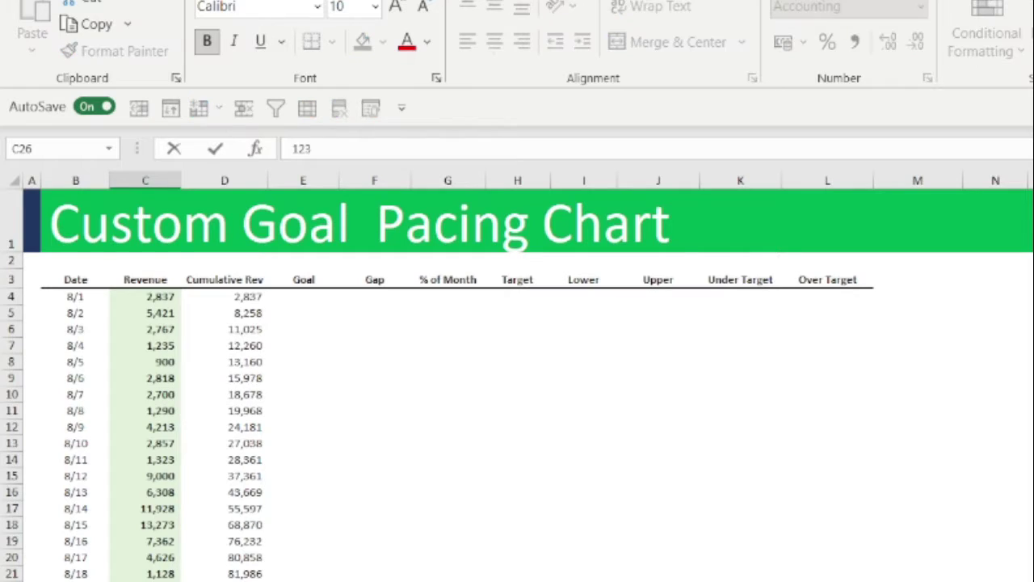
{"action": "key", "text": "Return"}
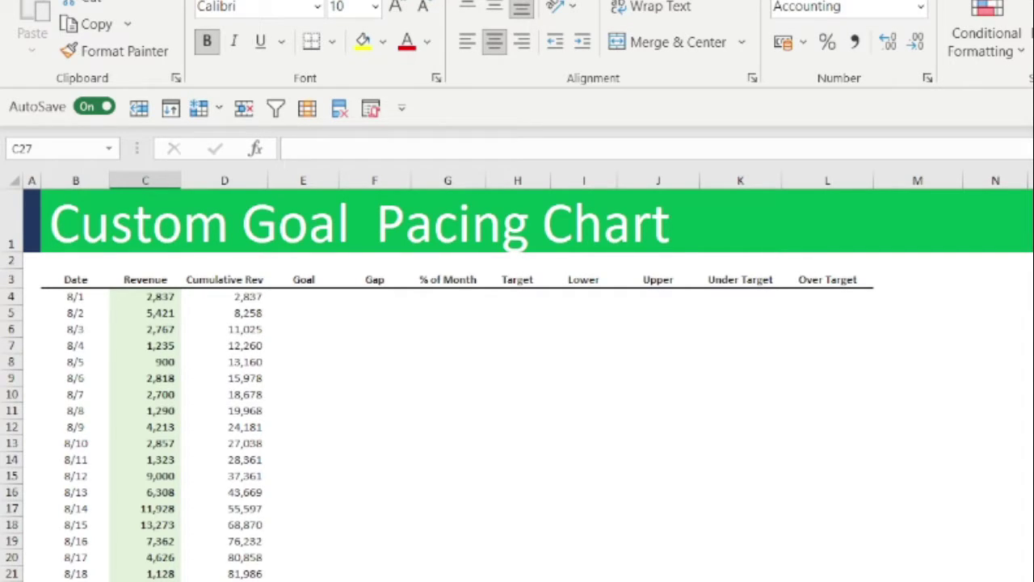
{"action": "left_click", "coordinate": [363, 572]}
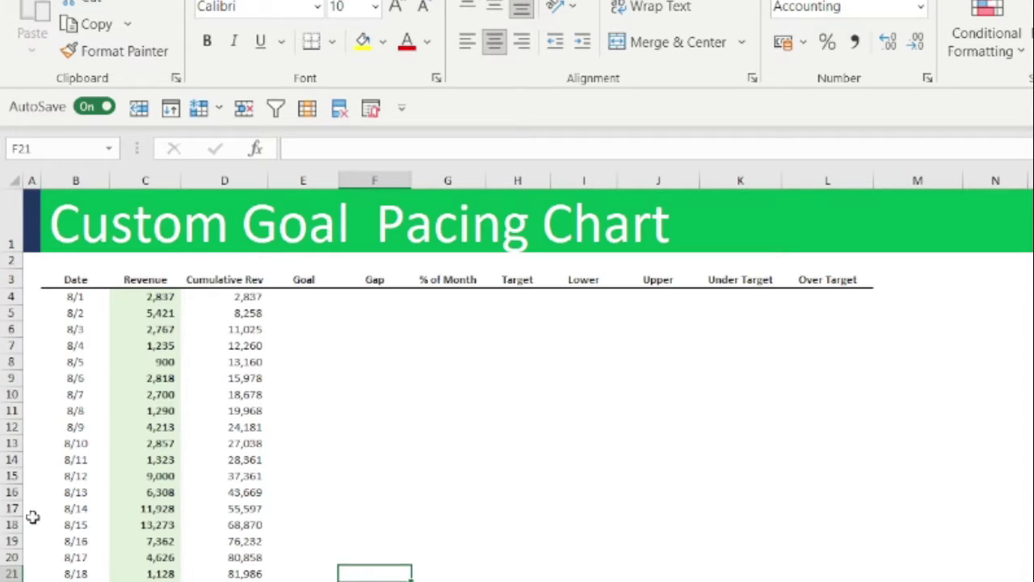
- Enter a goal of 110000 in E4 and fill it down the Goal column
{"action": "left_click", "coordinate": [304, 299]}
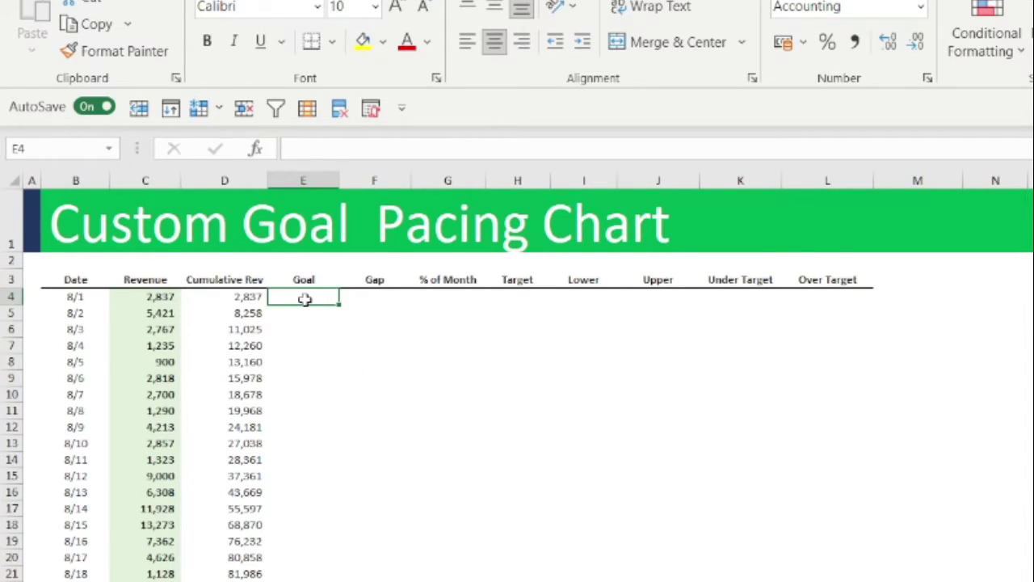
{"action": "type", "text": "110"}
{"action": "type", "text": "000"}
{"action": "key", "text": "Return"}
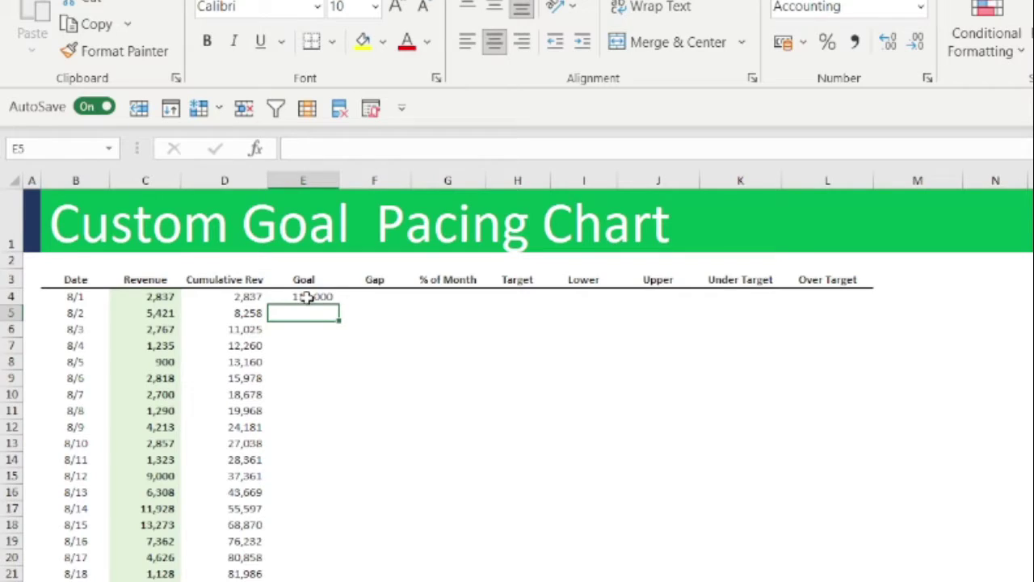
{"action": "left_click", "coordinate": [307, 297]}
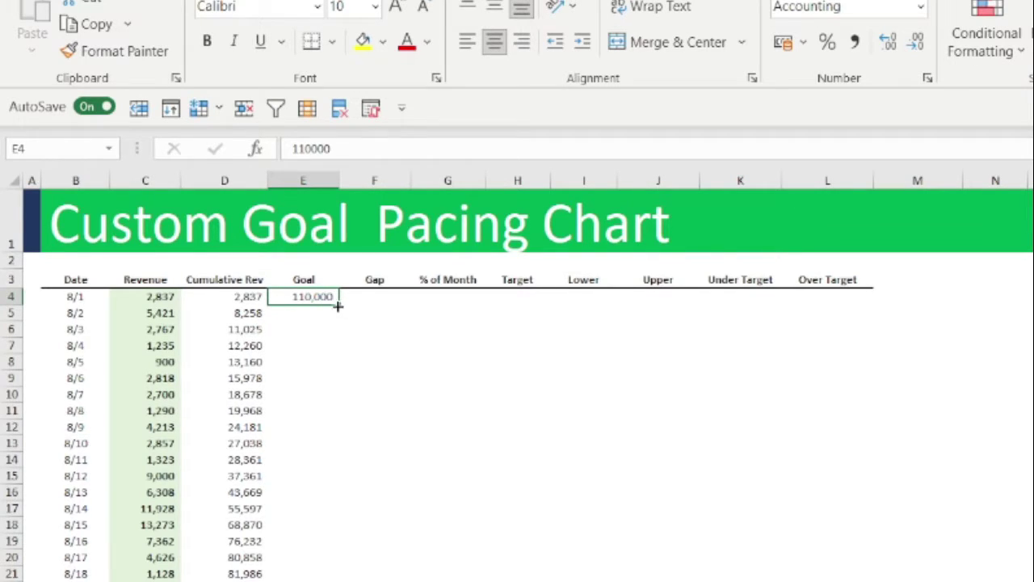
{"action": "double_click", "coordinate": [339, 306]}
{"action": "left_click", "coordinate": [422, 314]}
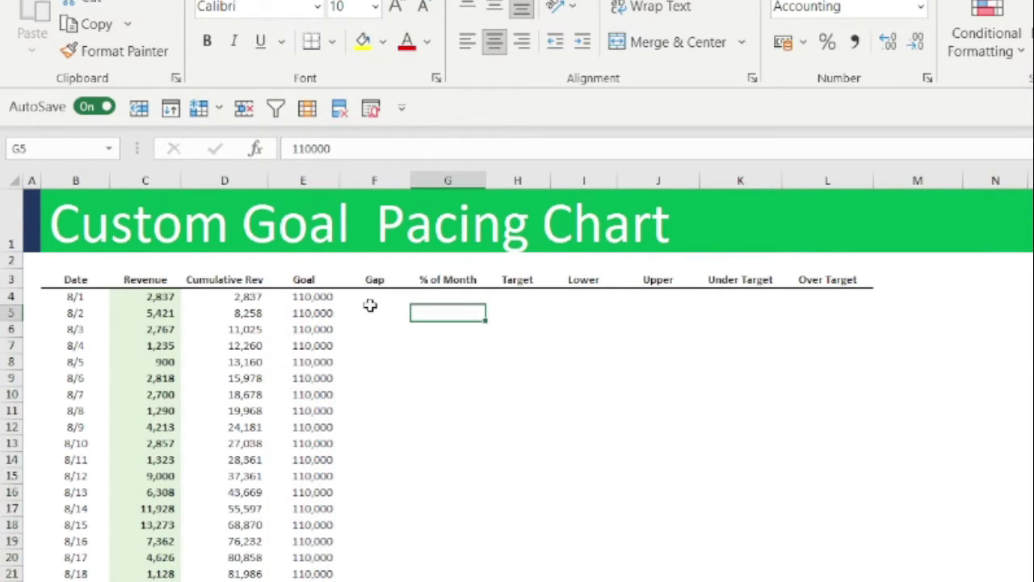
- Enter =IF(C4>0,D4-E4) in F4 and fill it down the Gap column
{"action": "left_click", "coordinate": [369, 297]}
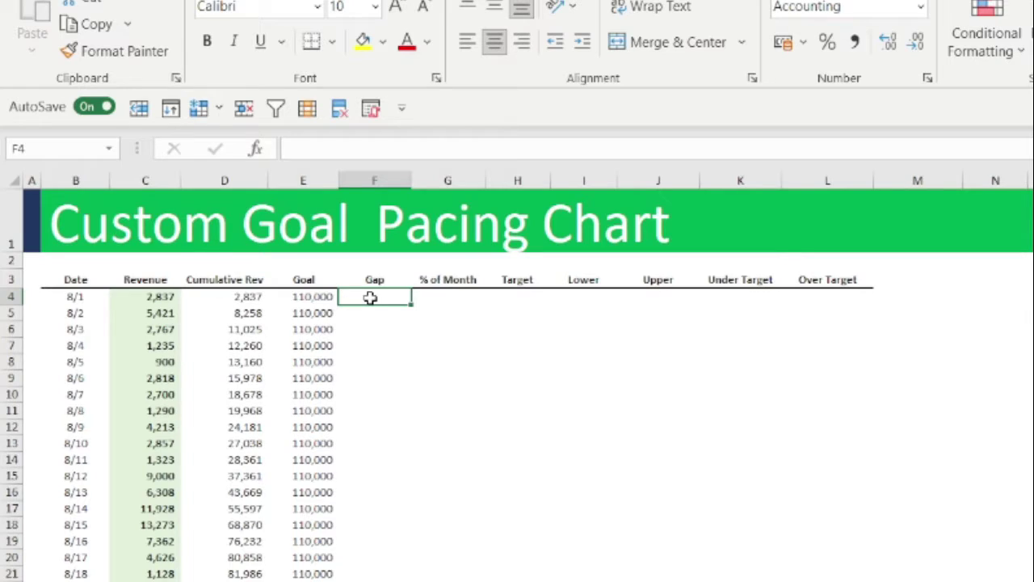
{"action": "type", "text": "="}
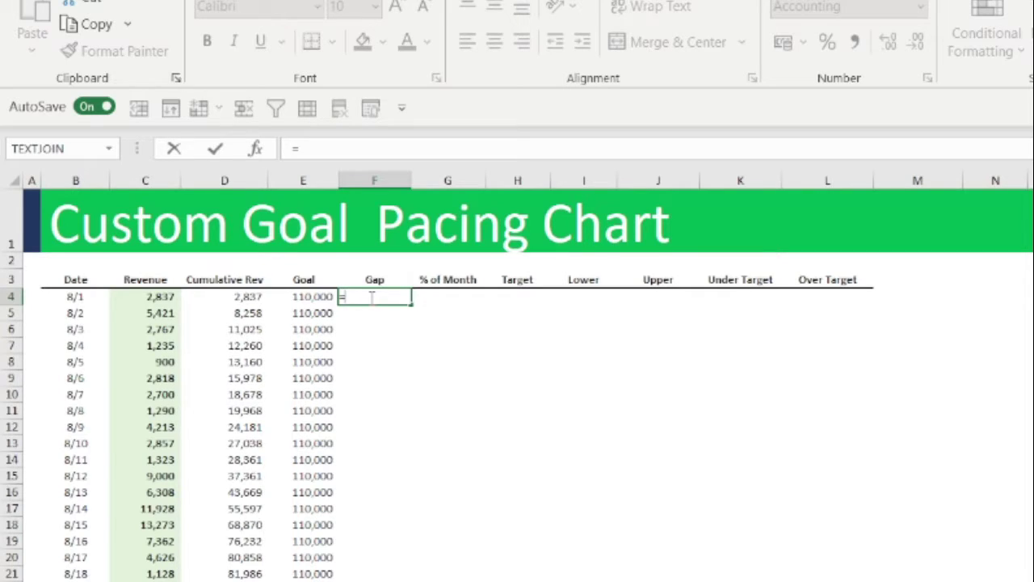
{"action": "type", "text": "if("}
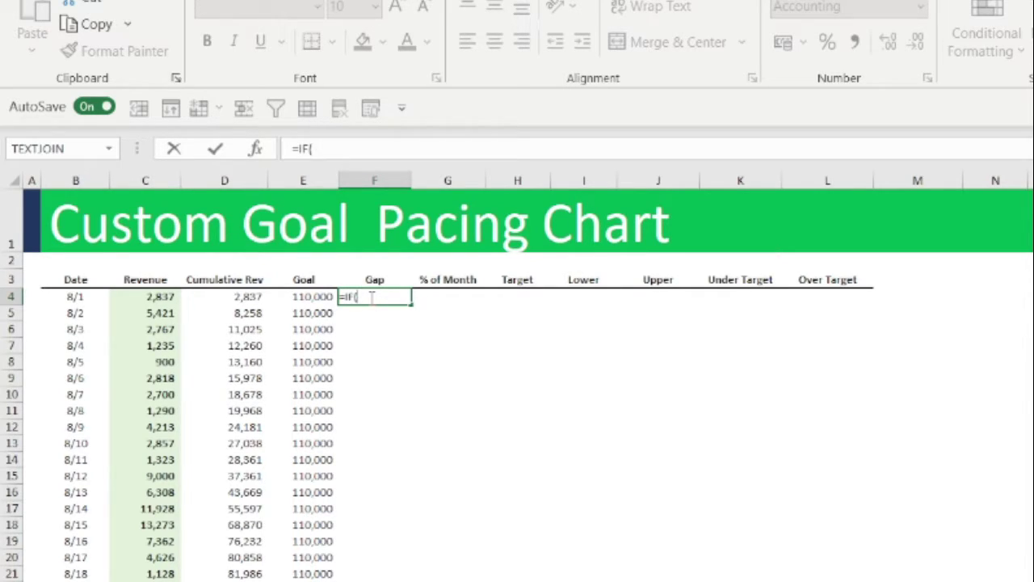
{"action": "left_click", "coordinate": [162, 298]}
{"action": "type", "text": ">0"}
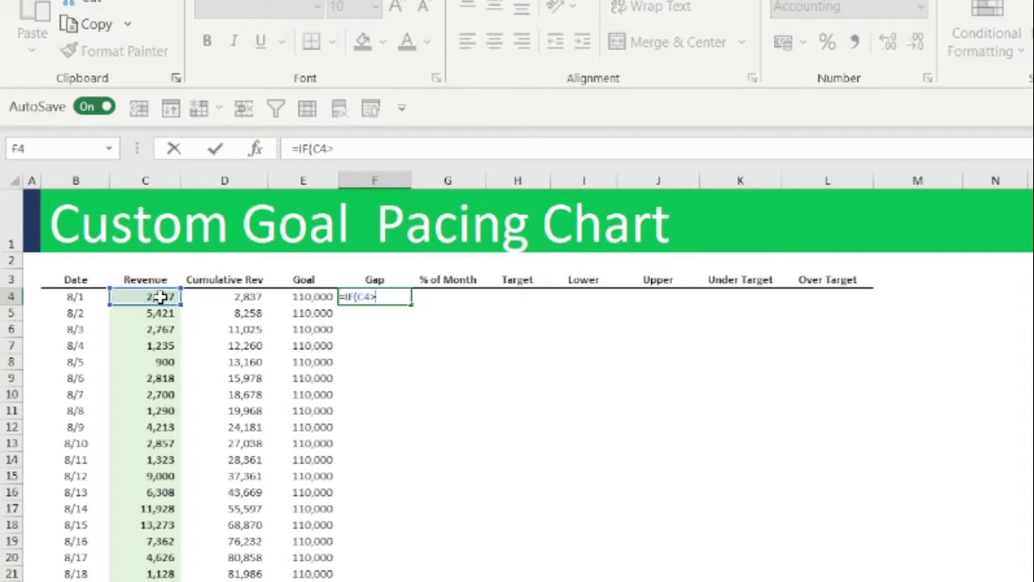
{"action": "type", "text": ","}
{"action": "left_click", "coordinate": [252, 298]}
{"action": "type", "text": "-"}
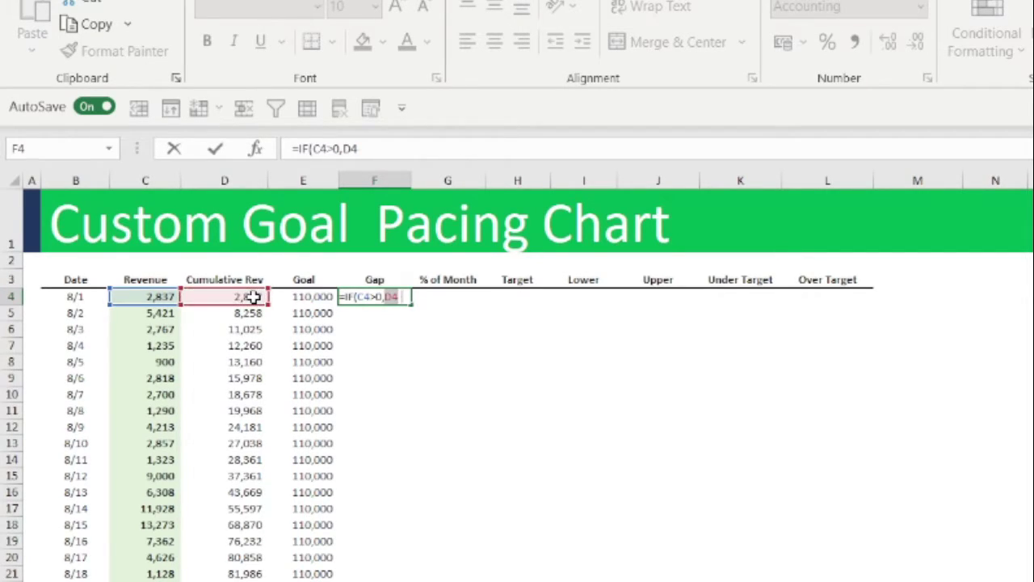
{"action": "left_click", "coordinate": [292, 296]}
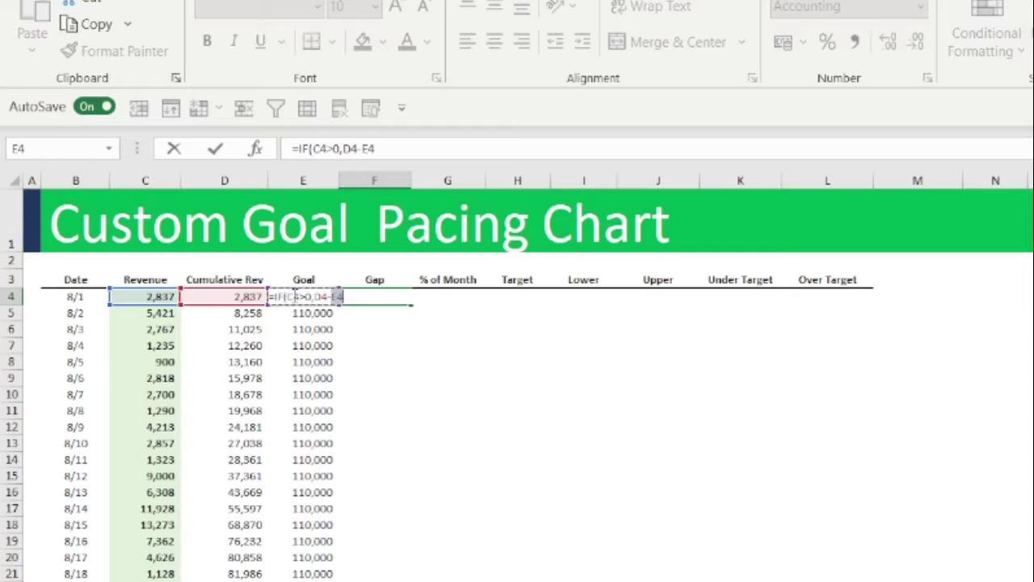
{"action": "type", "text": ","}
{"action": "key", "text": "BackSpace"}
{"action": "key", "text": "Return"}
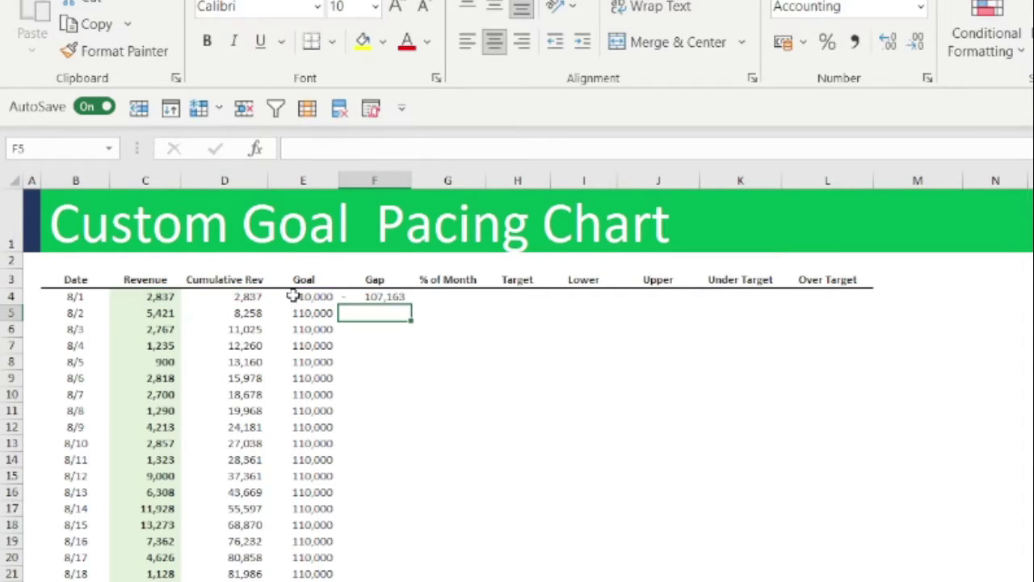
{"action": "left_click", "coordinate": [396, 297]}
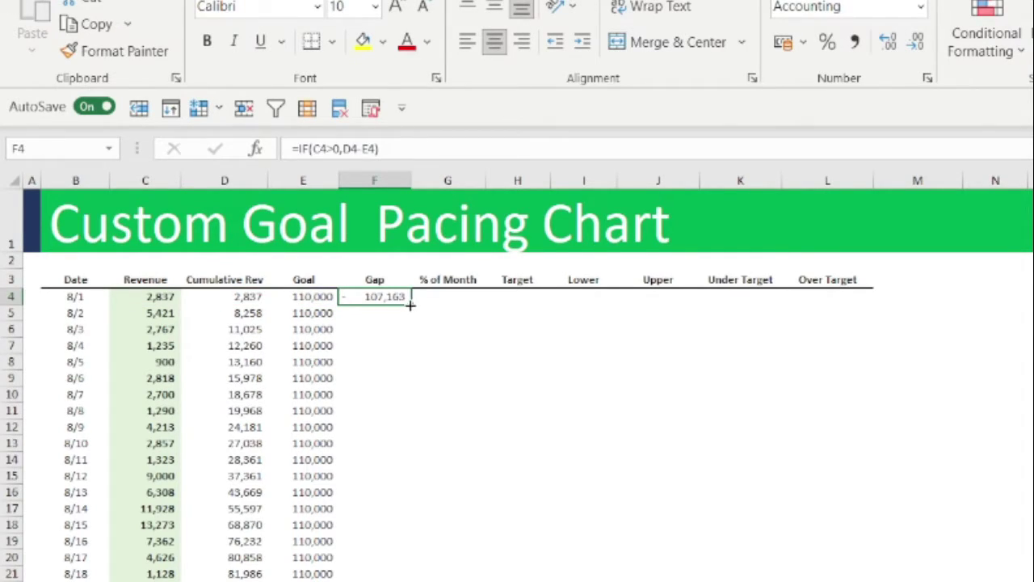
{"action": "double_click", "coordinate": [410, 306]}
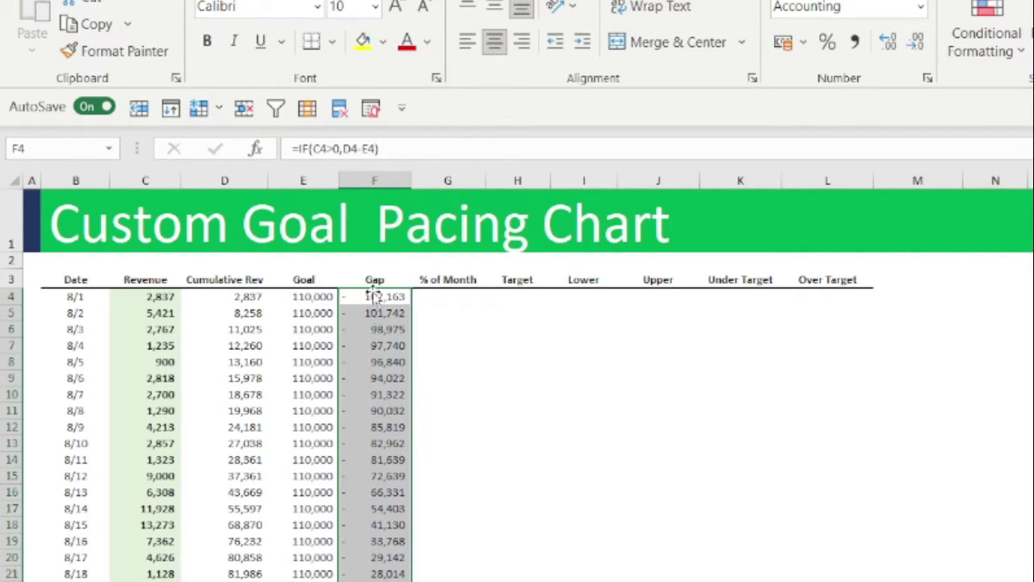
- Add "" as the value-if-false argument of the Gap formula in F4 and refill it down the column
{"action": "left_click", "coordinate": [375, 298]}
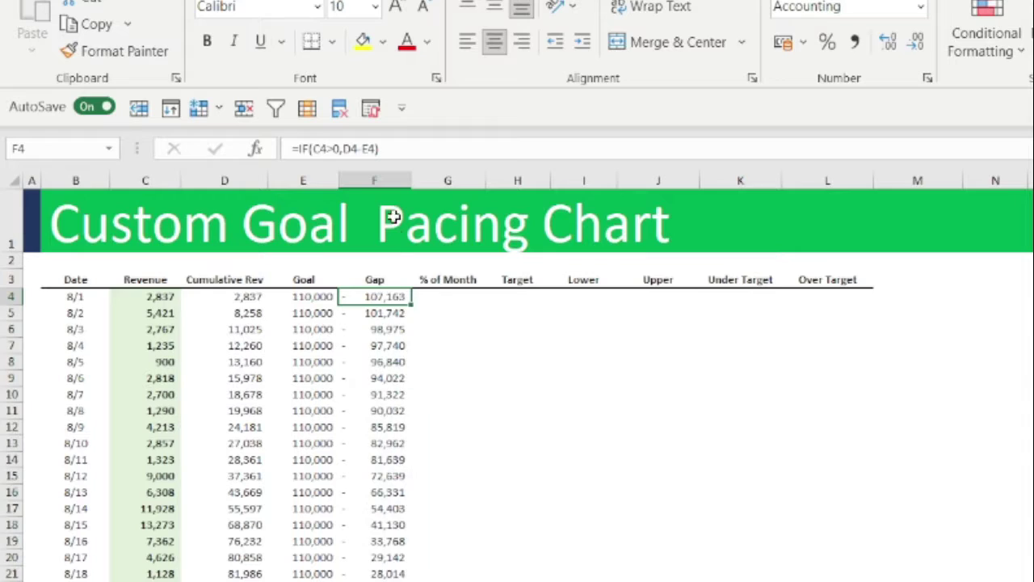
{"action": "left_click", "coordinate": [377, 152]}
{"action": "type", "text": ","}
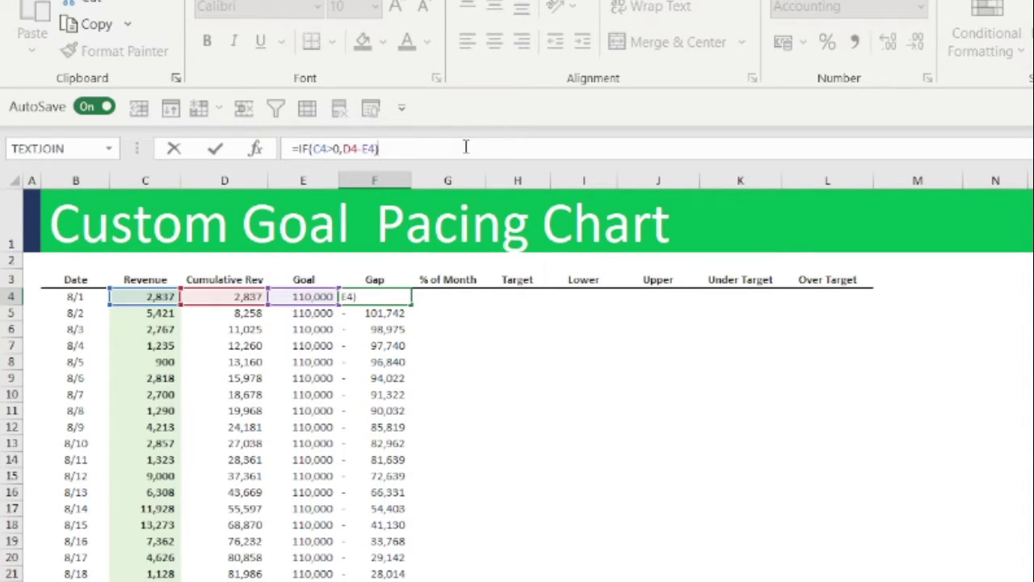
{"action": "type", "text": "\"\""}
{"action": "key", "text": "Return"}
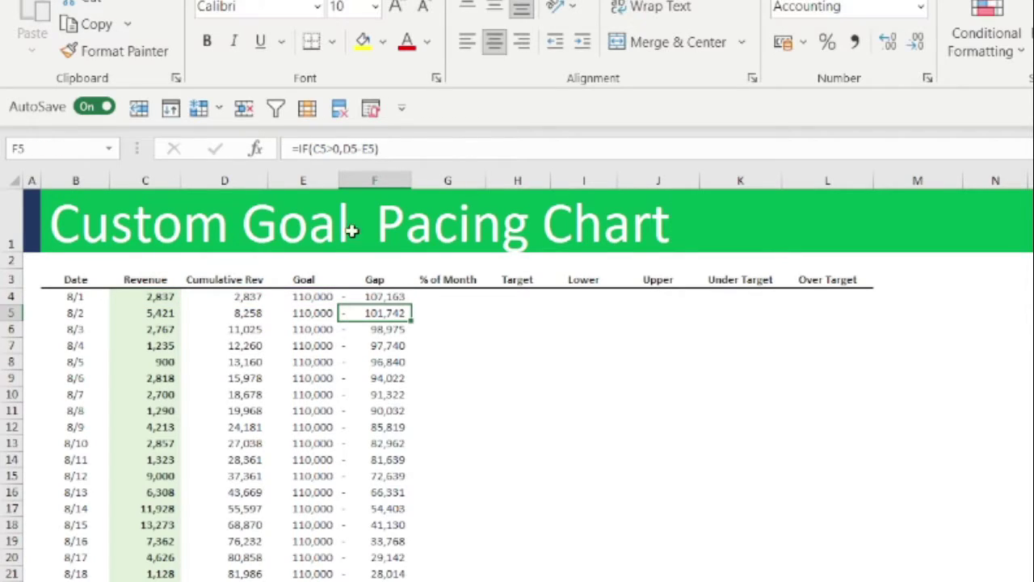
{"action": "left_click", "coordinate": [381, 299]}
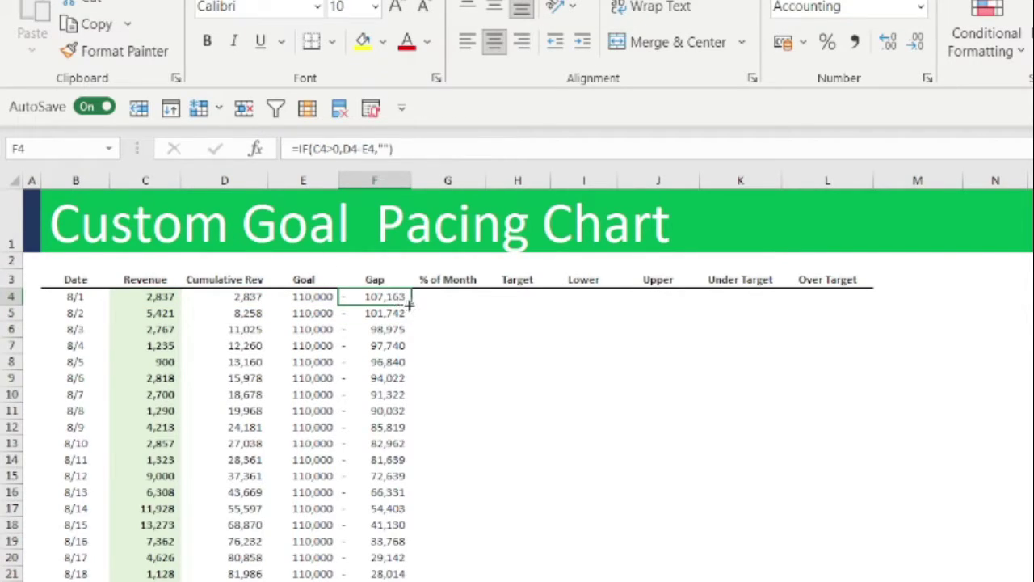
{"action": "double_click", "coordinate": [411, 304]}
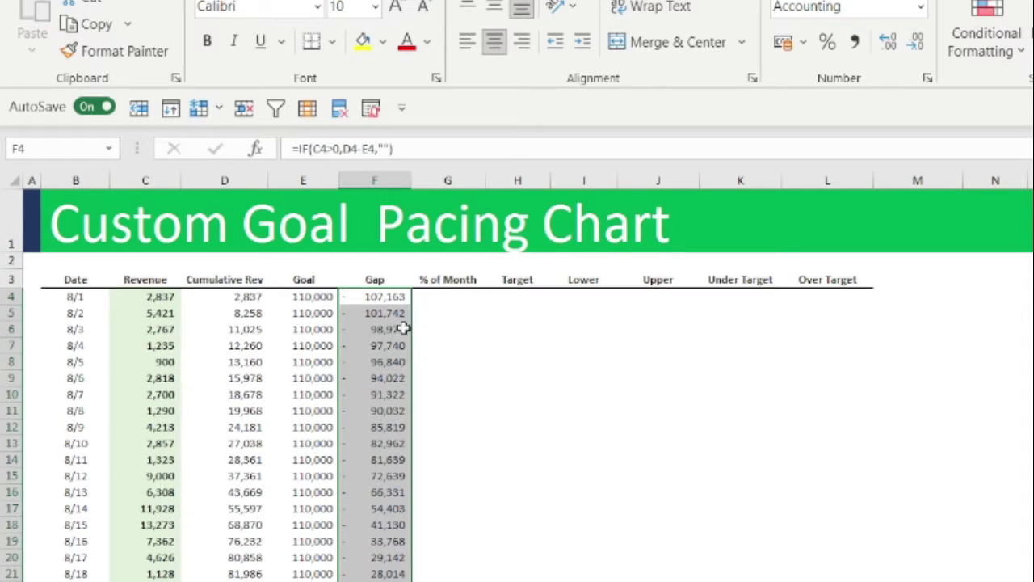
{"action": "left_click", "coordinate": [373, 514]}
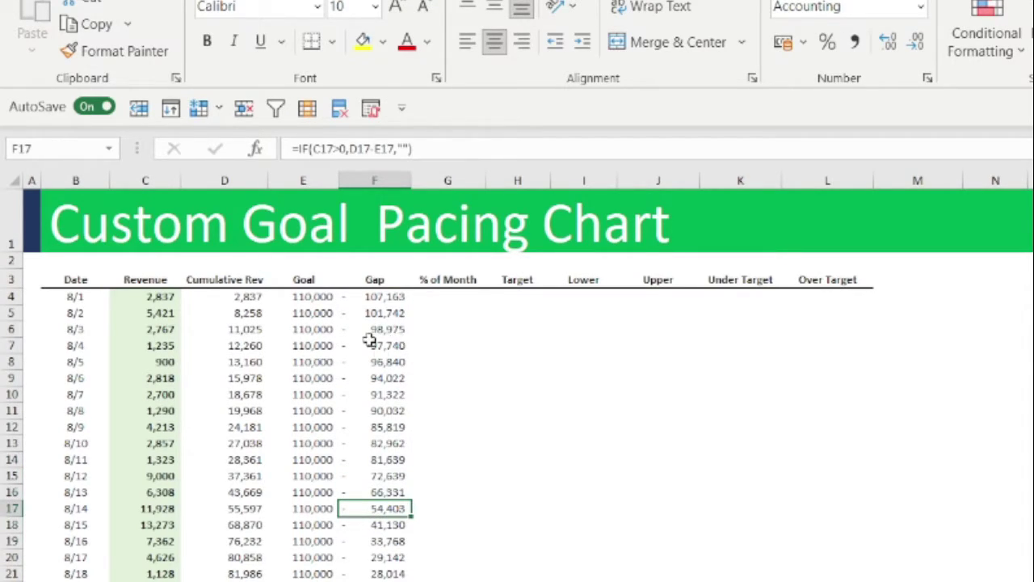
- Enter =DAY(B4)/DAY(EOMONTH(B4,0)) in G4 as the first % of Month value
{"action": "left_click", "coordinate": [441, 299]}
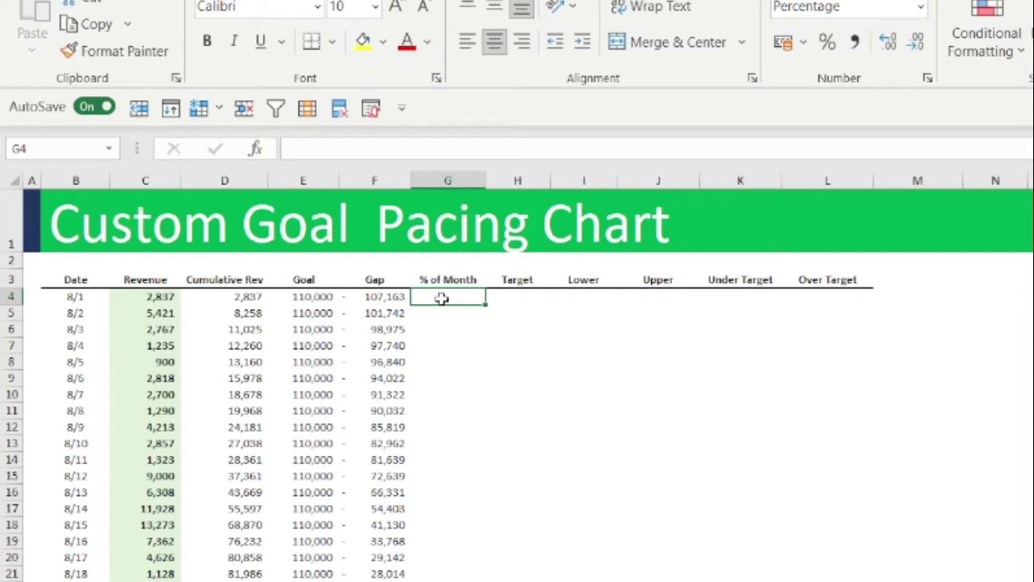
{"action": "type", "text": "="}
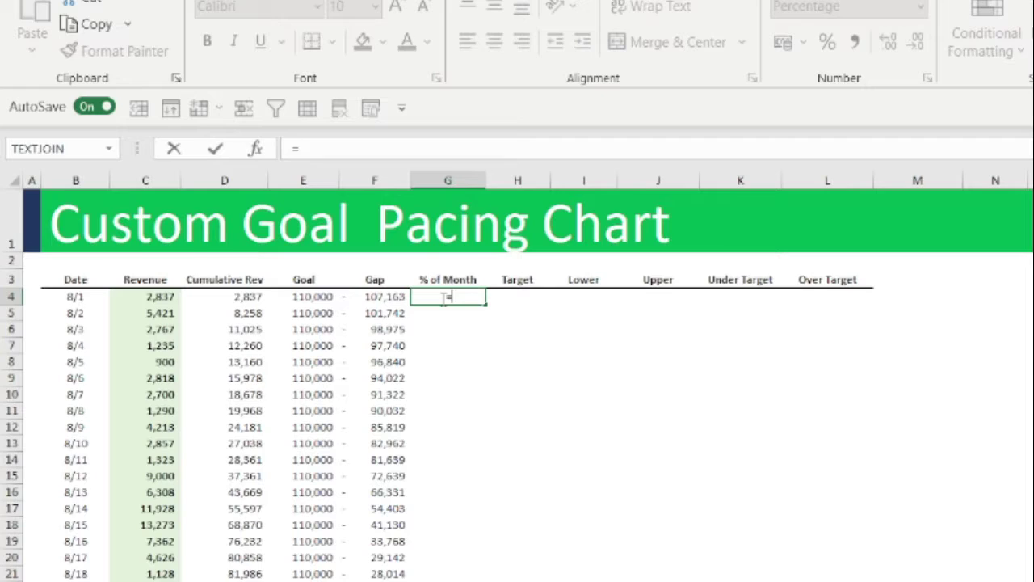
{"action": "type", "text": "day"}
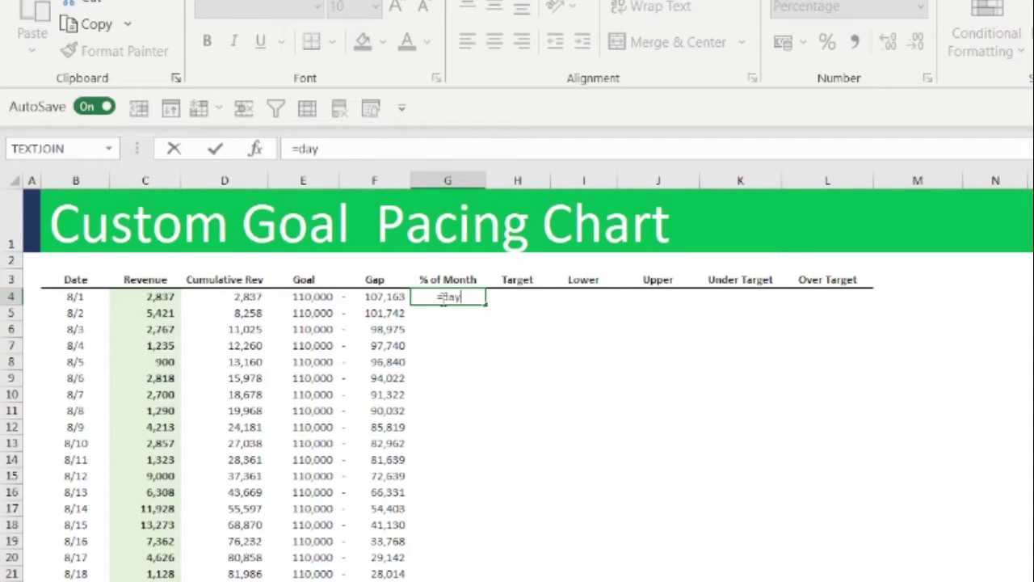
{"action": "key", "text": "Tab"}
{"action": "key", "text": "Left"}
{"action": "key", "text": "Left"}
{"action": "key", "text": "Left"}
{"action": "key", "text": "Left"}
{"action": "key", "text": "Left"}
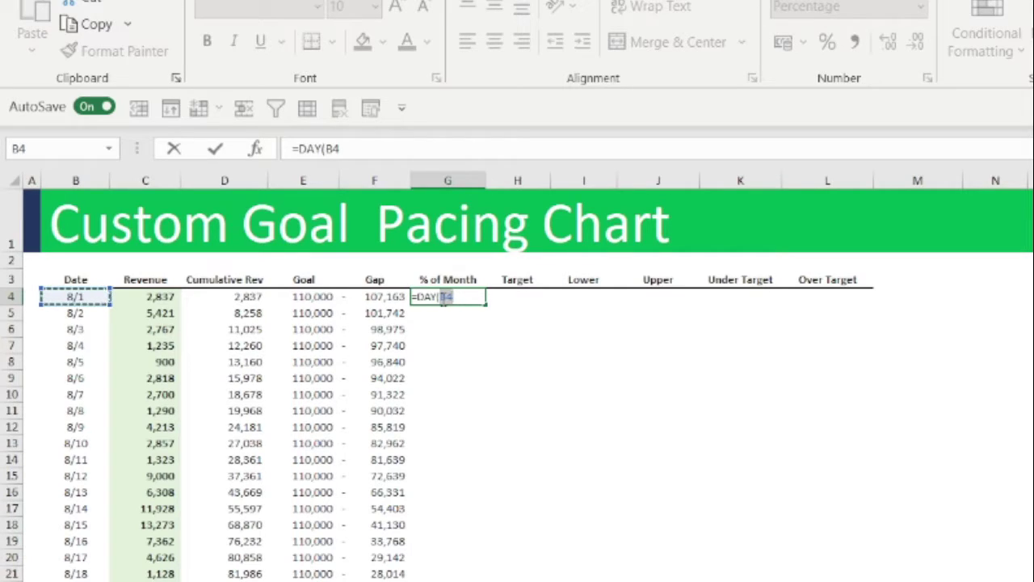
{"action": "type", "text": ")"}
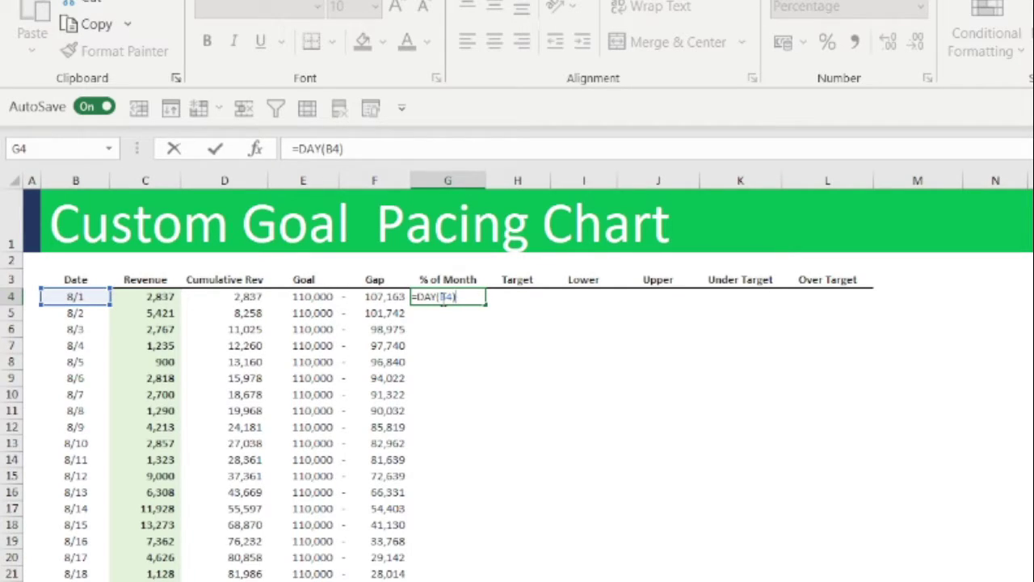
{"action": "type", "text": "/"}
{"action": "type", "text": "day"}
{"action": "key", "text": "Tab"}
{"action": "type", "text": "eom"}
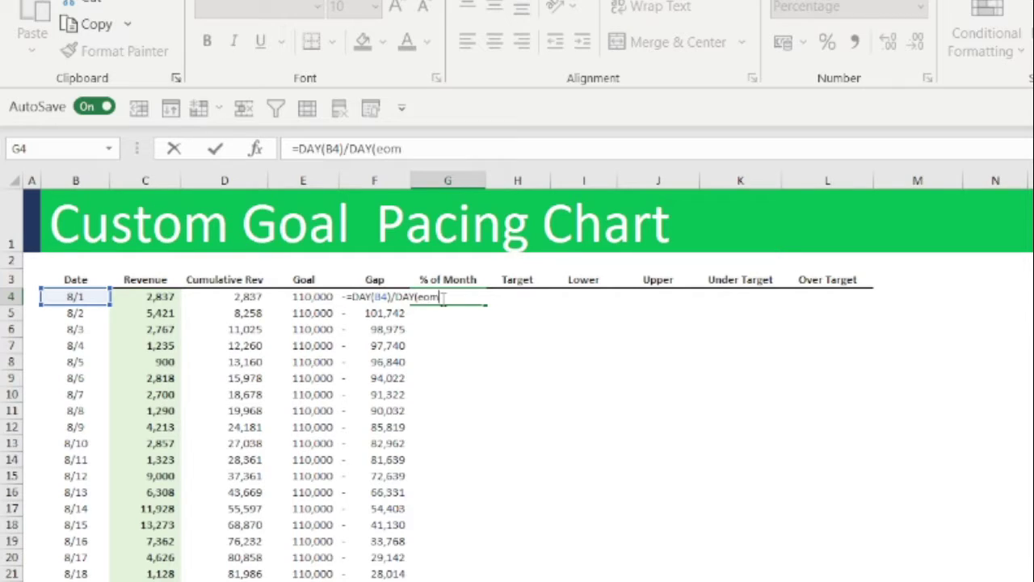
{"action": "key", "text": "Tab"}
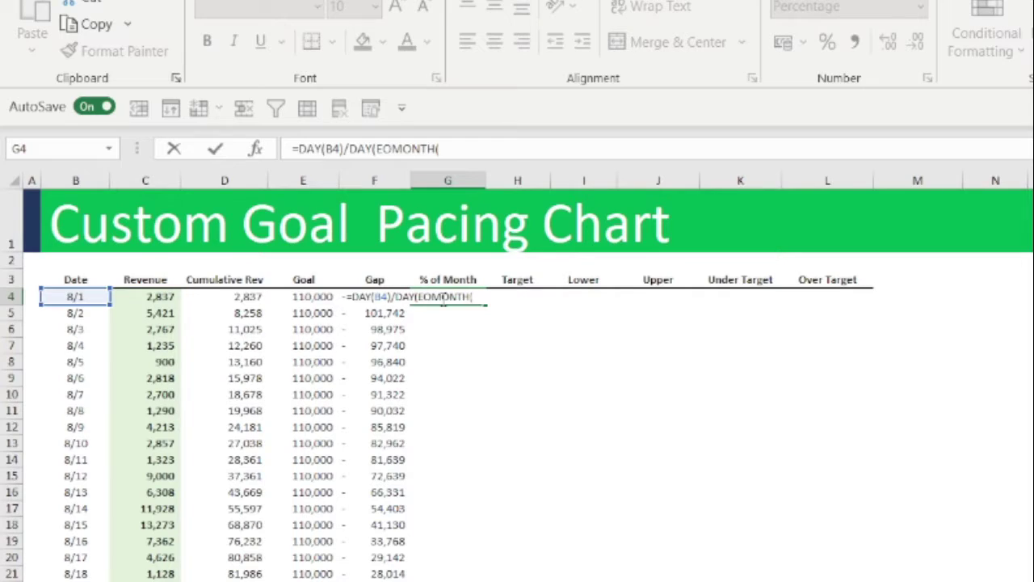
{"action": "left_click", "coordinate": [95, 298]}
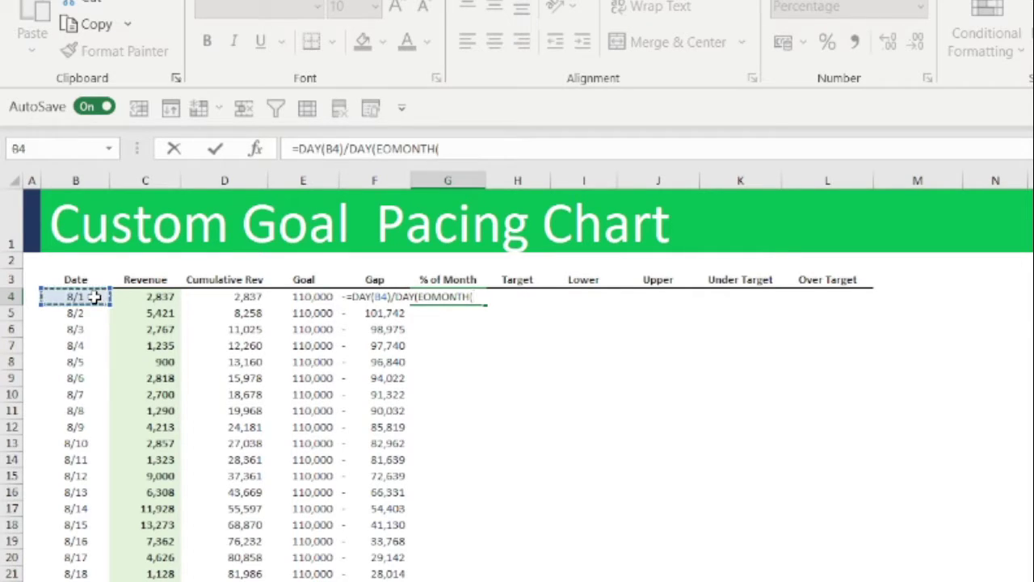
{"action": "type", "text": ",0"}
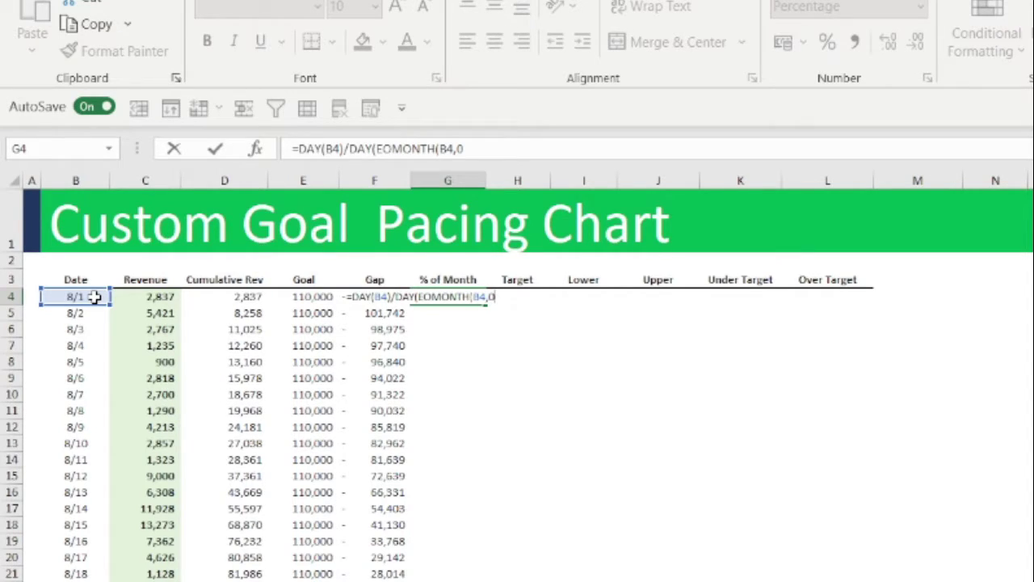
{"action": "type", "text": ")"}
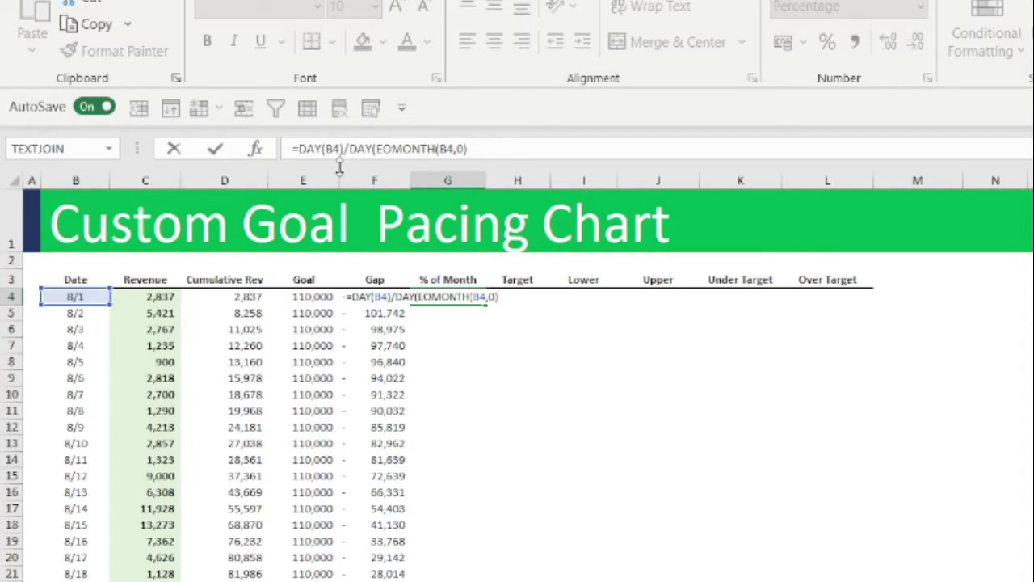
{"action": "key", "text": "Return"}
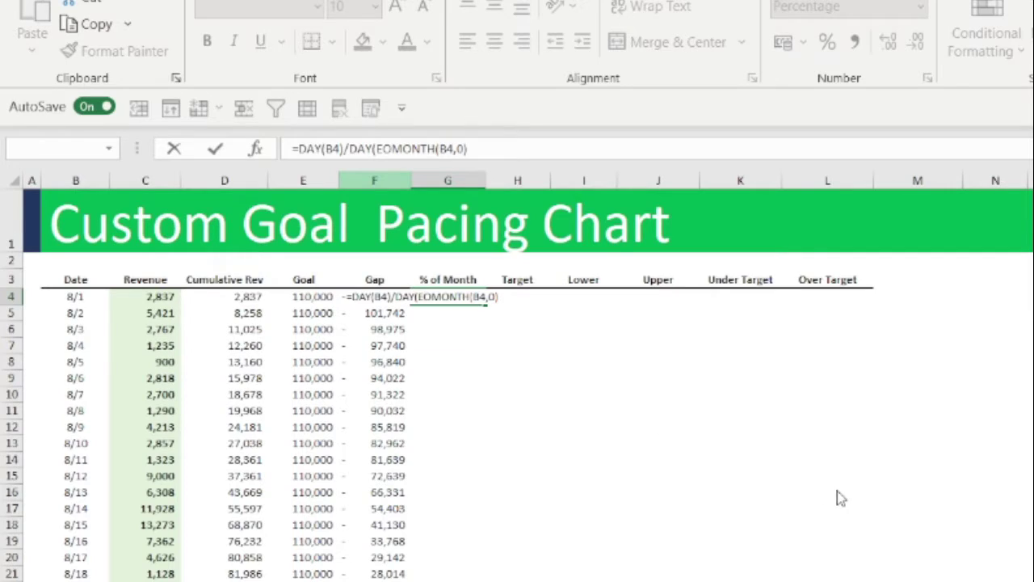
{"action": "left_click", "coordinate": [458, 296]}
{"action": "left_click", "coordinate": [457, 313]}
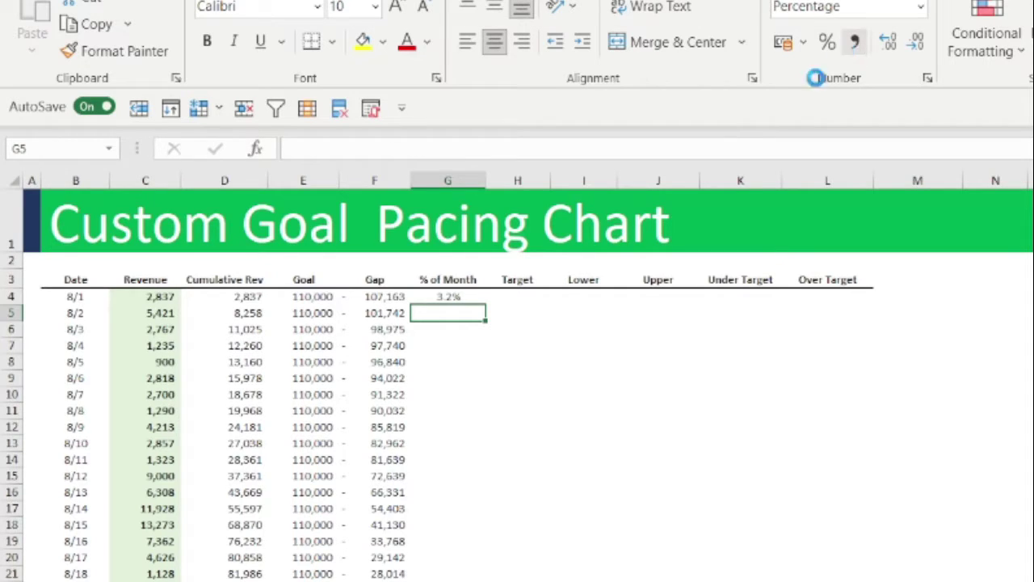
- Try the comma number format and extra decimal places on the % of Month value in G4
{"action": "left_click", "coordinate": [855, 42]}
{"action": "left_click", "coordinate": [534, 414]}
{"action": "left_click", "coordinate": [452, 300]}
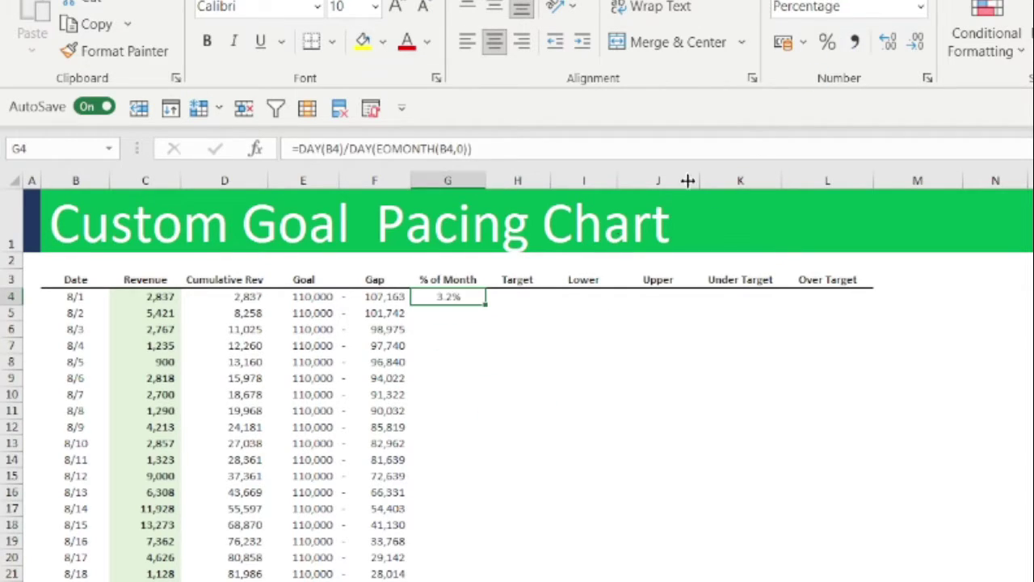
{"action": "left_click", "coordinate": [855, 42]}
{"action": "left_click", "coordinate": [456, 395]}
{"action": "left_click", "coordinate": [478, 298]}
{"action": "left_click", "coordinate": [883, 44]}
{"action": "left_click", "coordinate": [883, 43]}
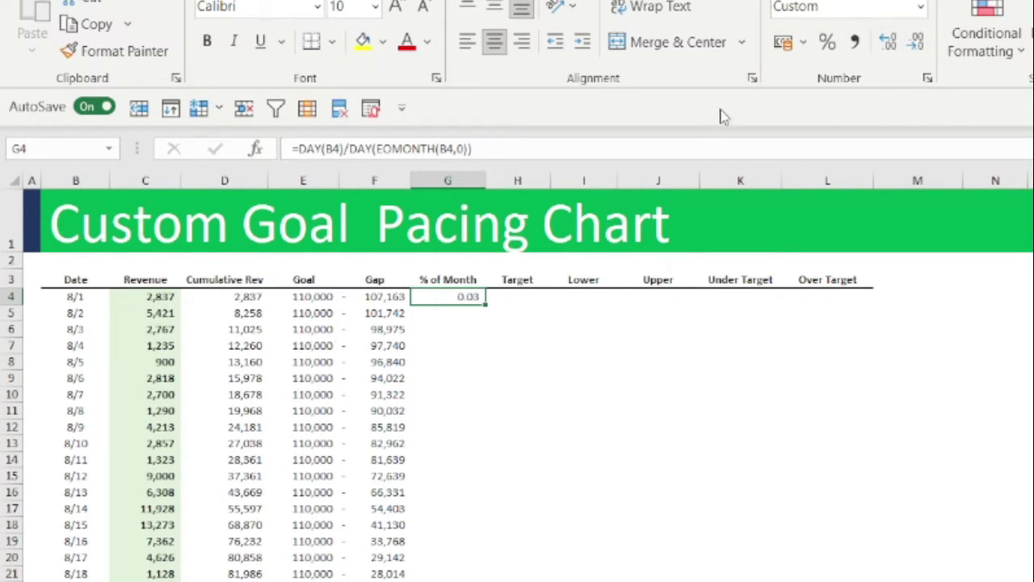
- Format the % of Month value in G4 as a percentage with two decimal places
{"action": "left_click", "coordinate": [827, 42]}
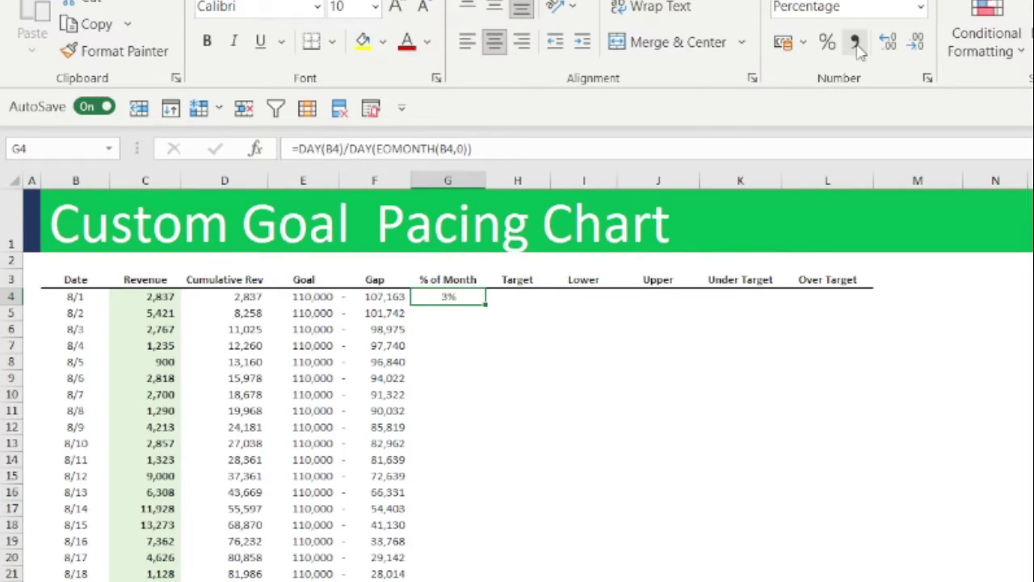
{"action": "left_click", "coordinate": [887, 43]}
{"action": "left_click", "coordinate": [887, 44]}
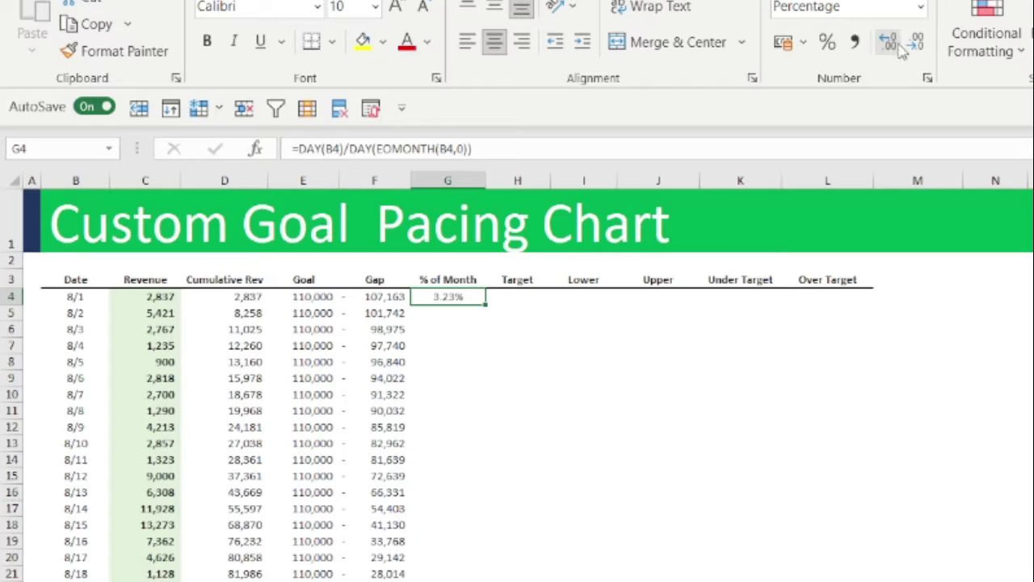
- Fill the % of Month formula from G4 down the column and highlight the 8/15 row
{"action": "double_click", "coordinate": [484, 305]}
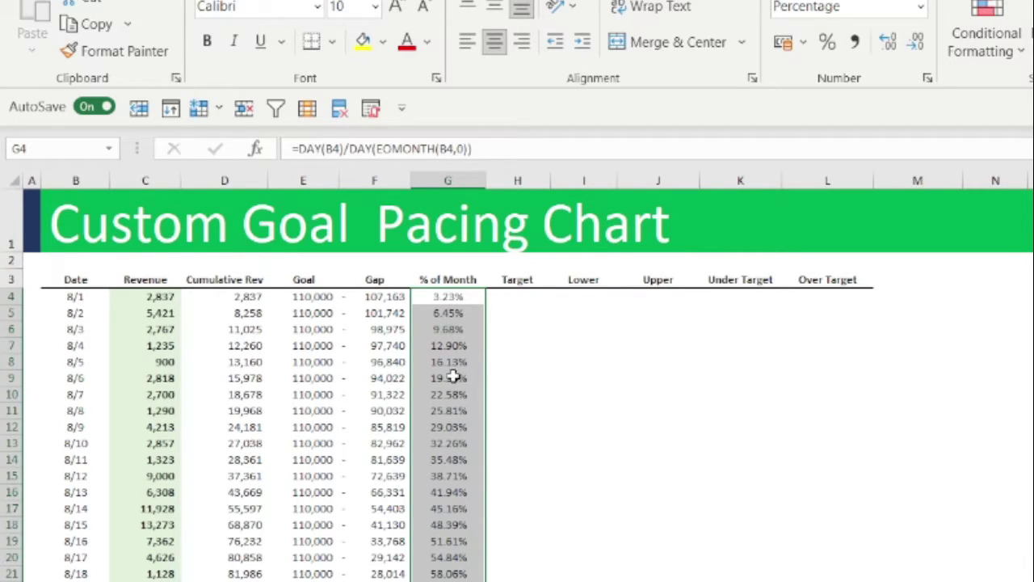
{"action": "left_click", "coordinate": [454, 523]}
{"action": "key", "text": "shift+space"}
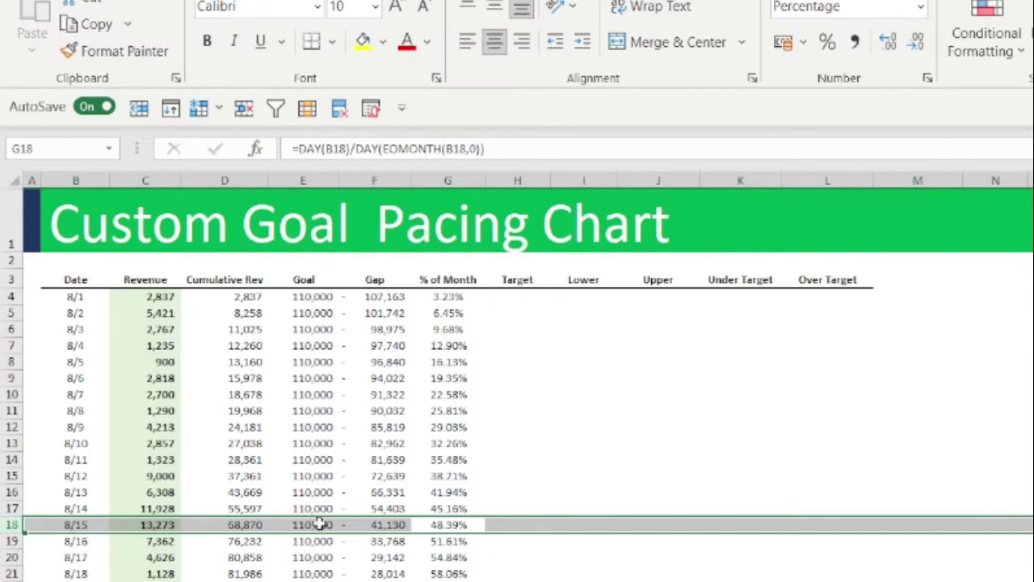
{"action": "left_click", "coordinate": [561, 459]}
- Enter =E4*G4 in H4 as the first Target value and fill it down the column
{"action": "left_click", "coordinate": [525, 296]}
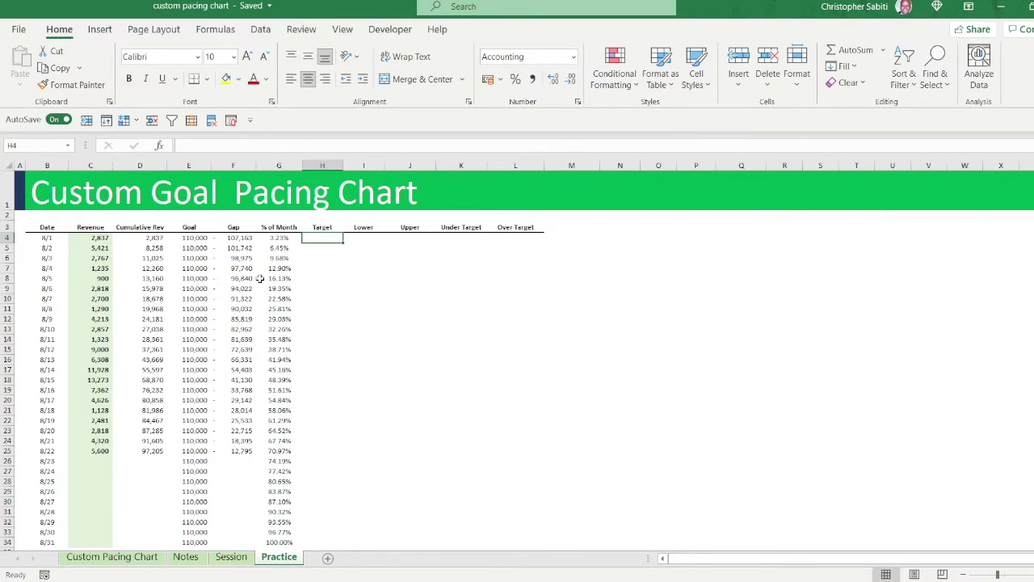
{"action": "type", "text": "="}
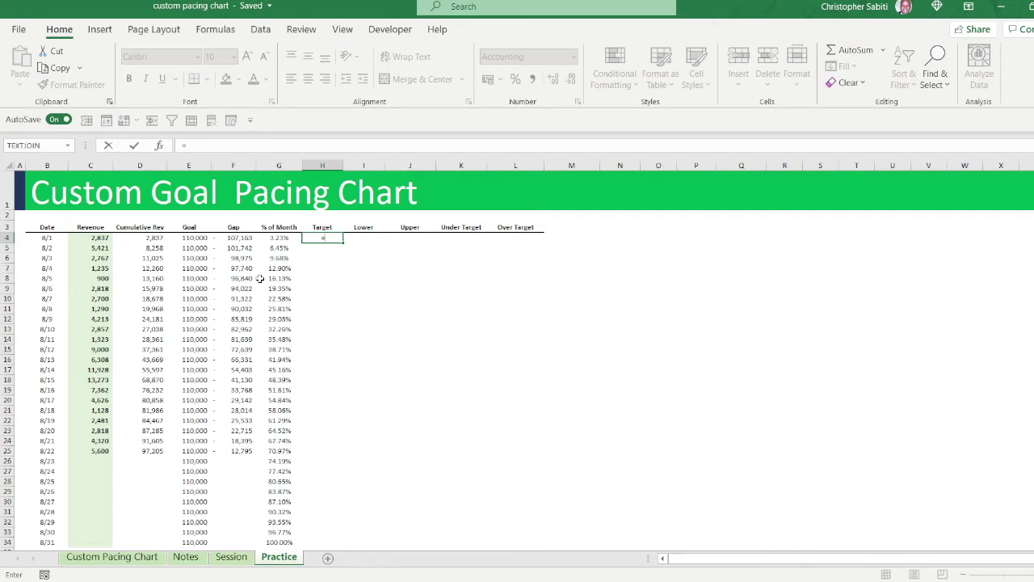
{"action": "left_click", "coordinate": [194, 239]}
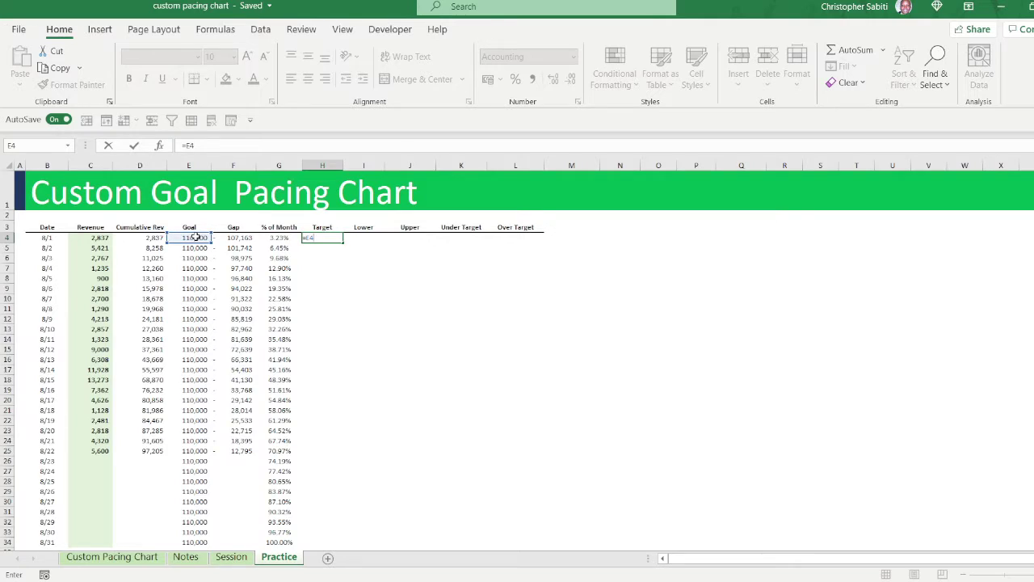
{"action": "left_click", "coordinate": [283, 236]}
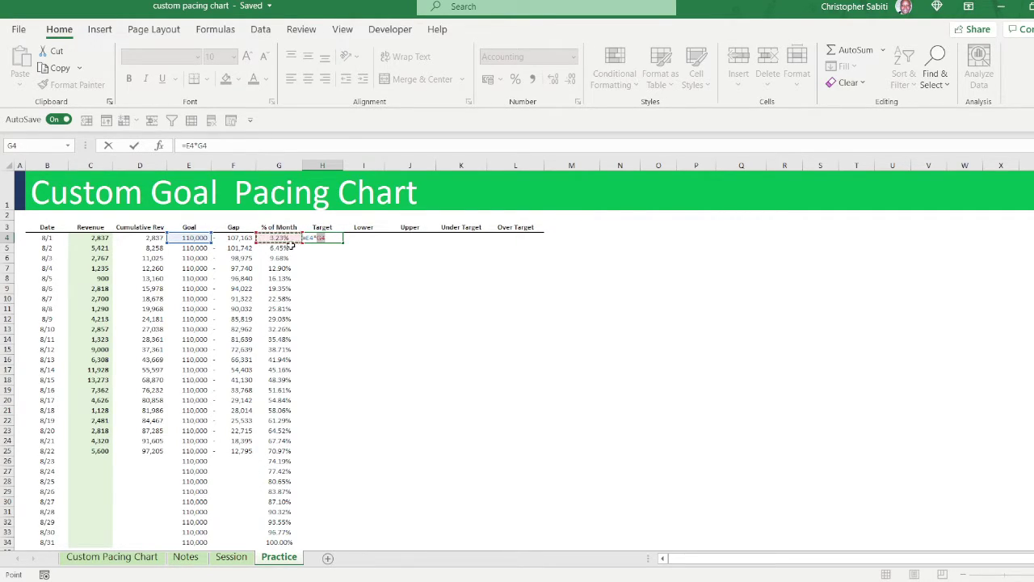
{"action": "key", "text": "Return"}
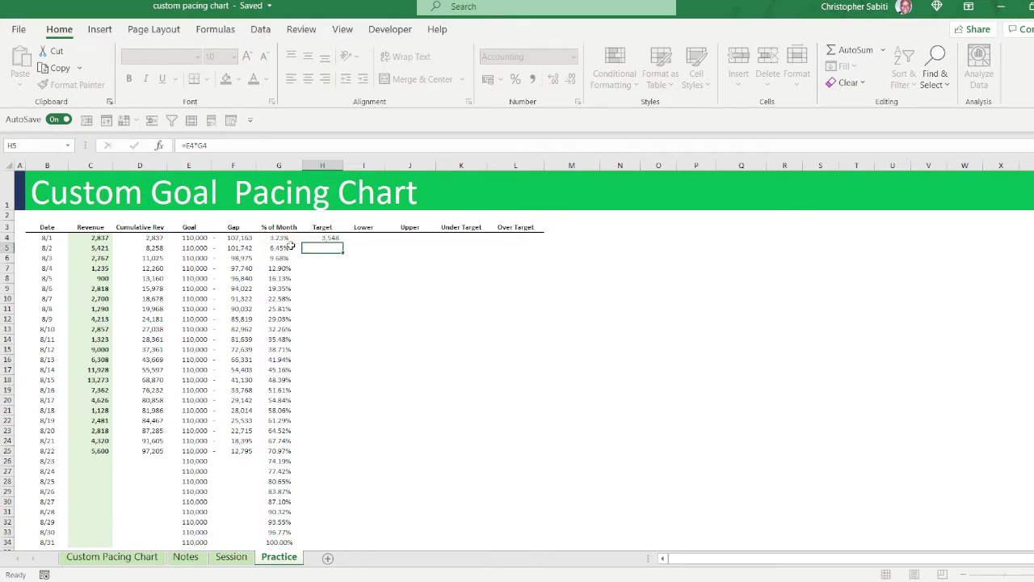
{"action": "left_click", "coordinate": [337, 240]}
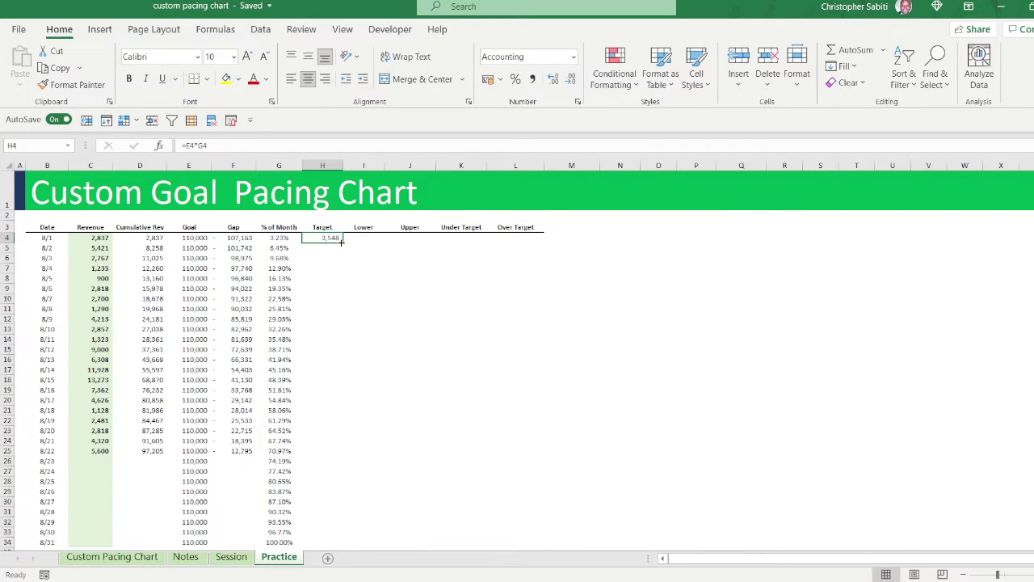
{"action": "double_click", "coordinate": [341, 241]}
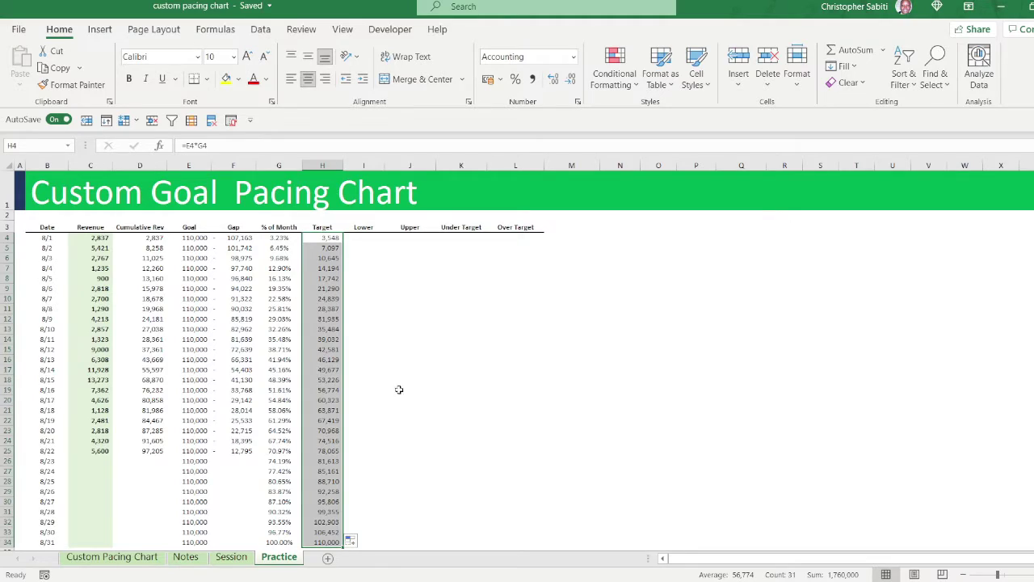
{"action": "left_click", "coordinate": [219, 308]}
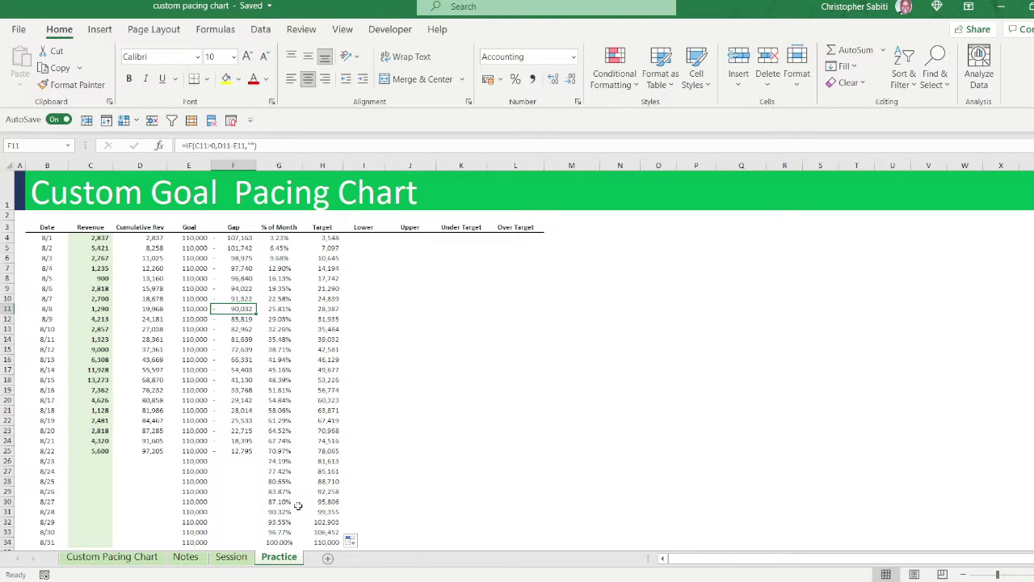
- Insert a blank line chart, size it, and place it beside the table under the Under Target and Over Target headers
{"action": "left_click", "coordinate": [566, 312]}
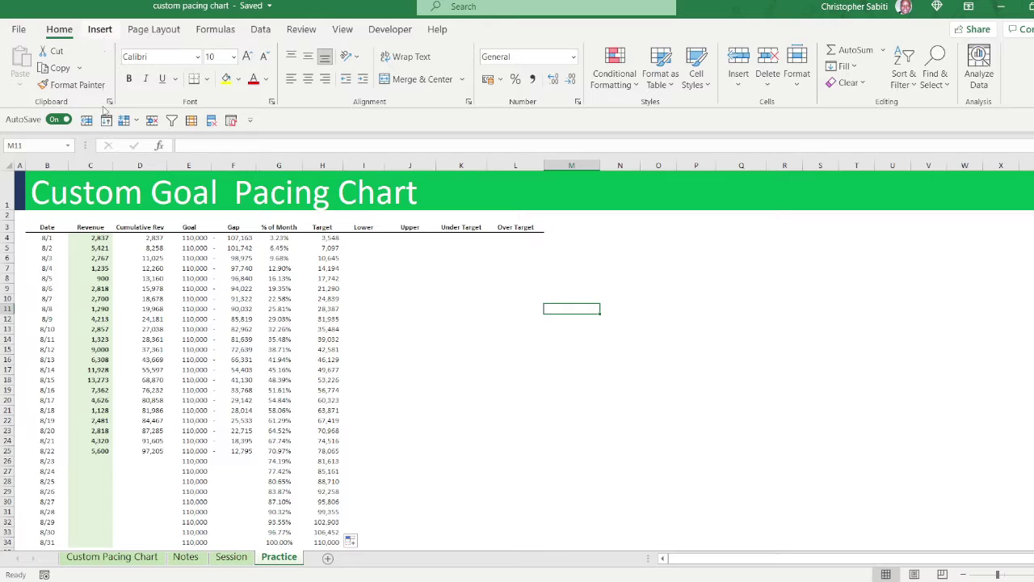
{"action": "left_click", "coordinate": [101, 30]}
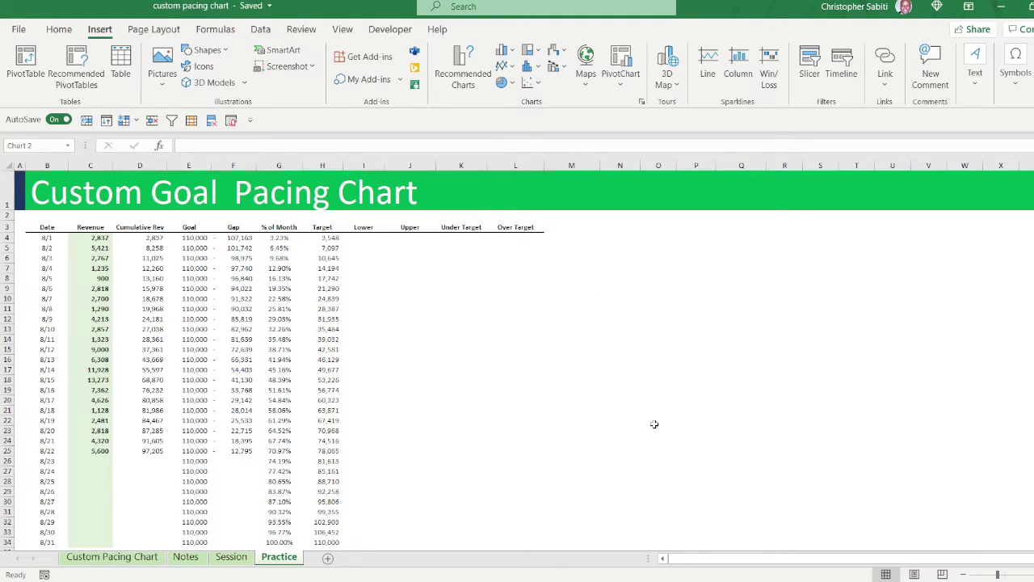
{"action": "left_click_drag", "start_coordinate": [676, 440], "coordinate": [852, 509]}
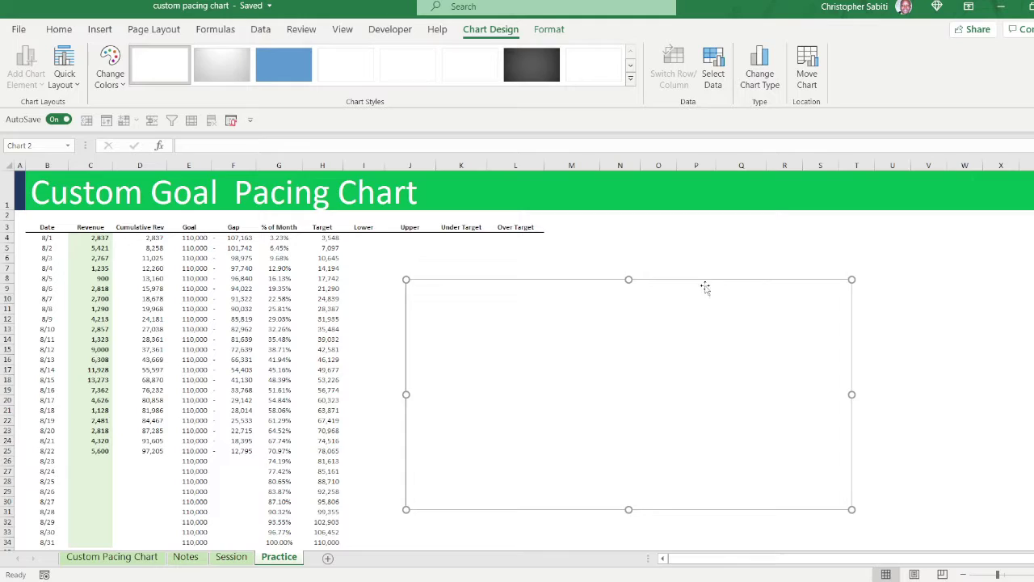
{"action": "left_click_drag", "start_coordinate": [718, 270], "coordinate": [803, 245]}
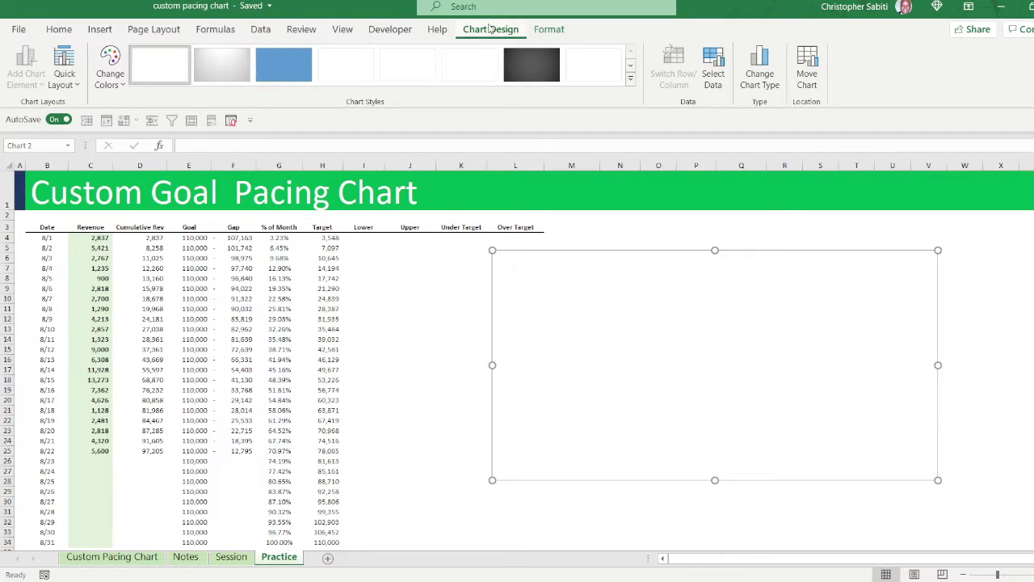
- Add a chart series named from the Goal header in E3 with the values in E4:E34
{"action": "left_click", "coordinate": [419, 328]}
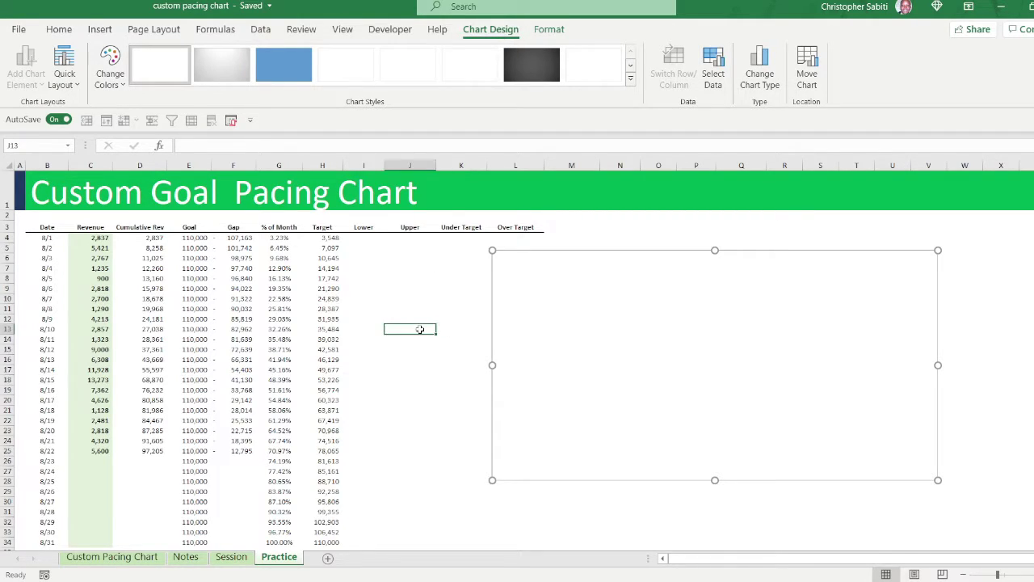
{"action": "left_click", "coordinate": [563, 277]}
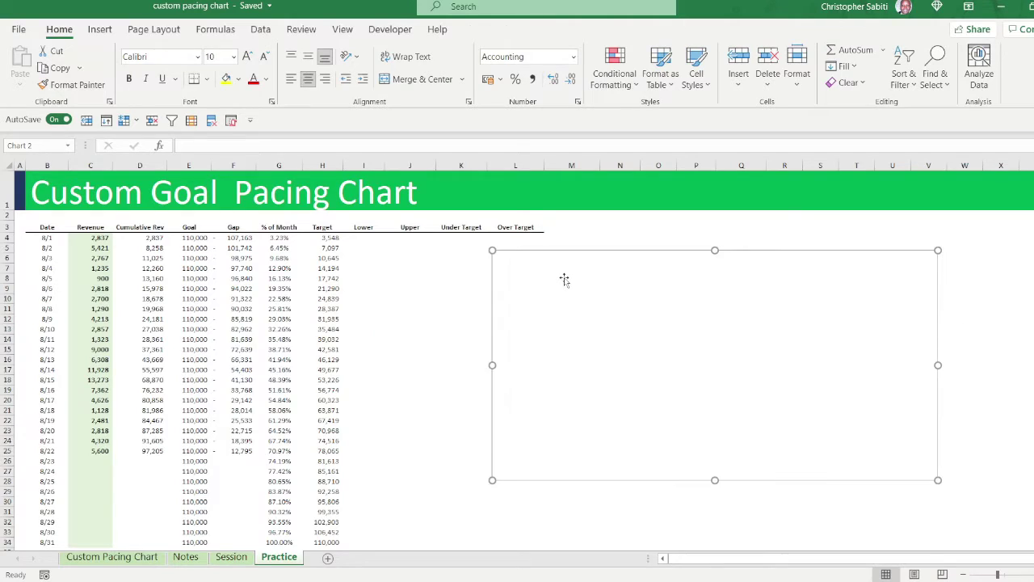
{"action": "left_click", "coordinate": [488, 30]}
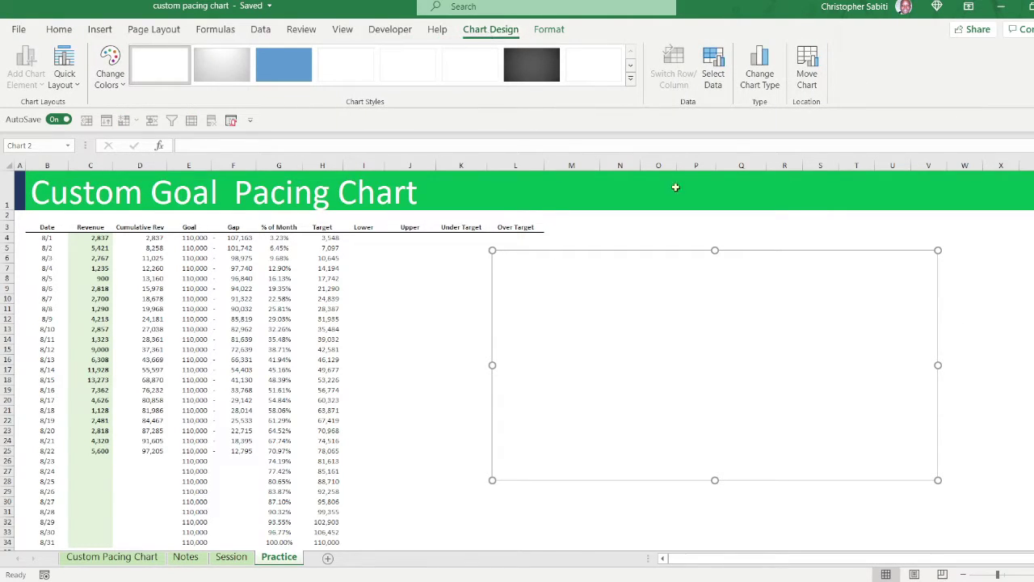
{"action": "left_click", "coordinate": [715, 71]}
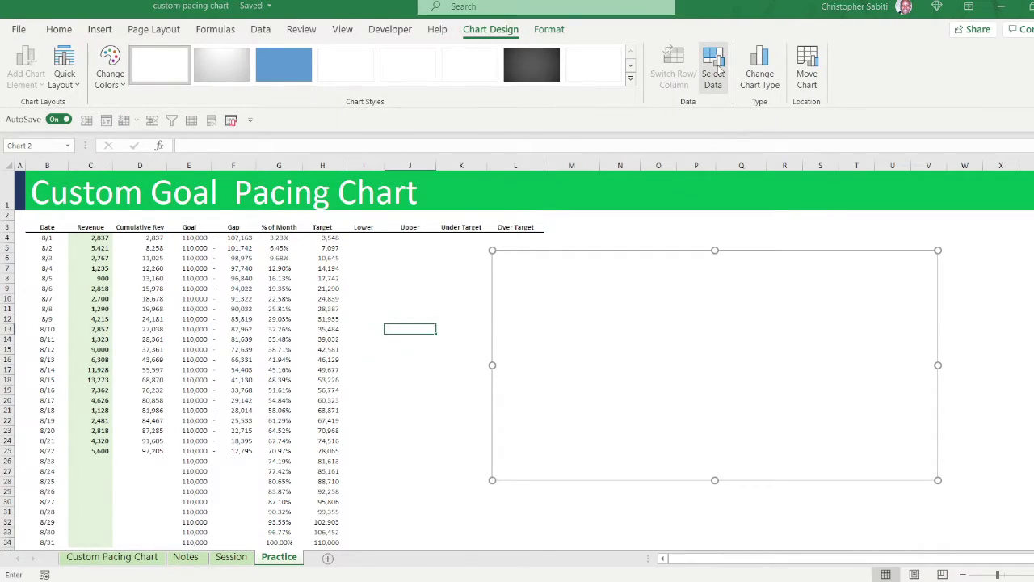
{"action": "left_click", "coordinate": [621, 219]}
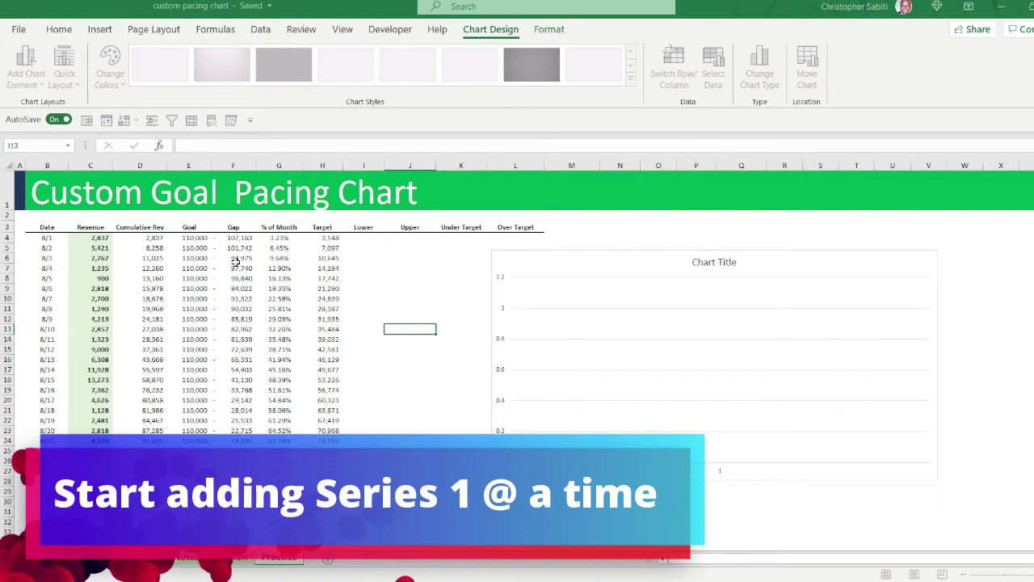
{"action": "left_click", "coordinate": [191, 227]}
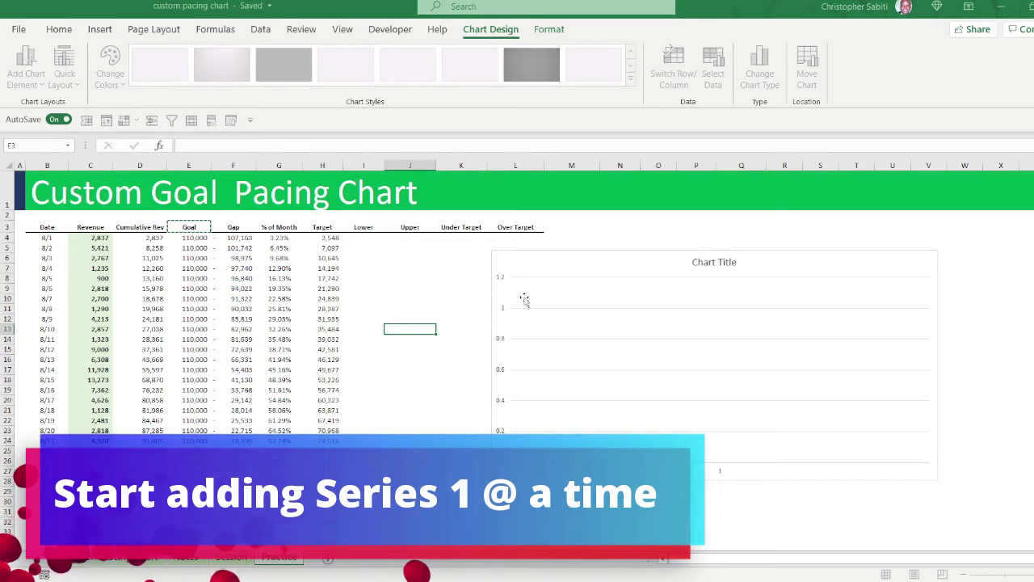
{"action": "left_click", "coordinate": [698, 240]}
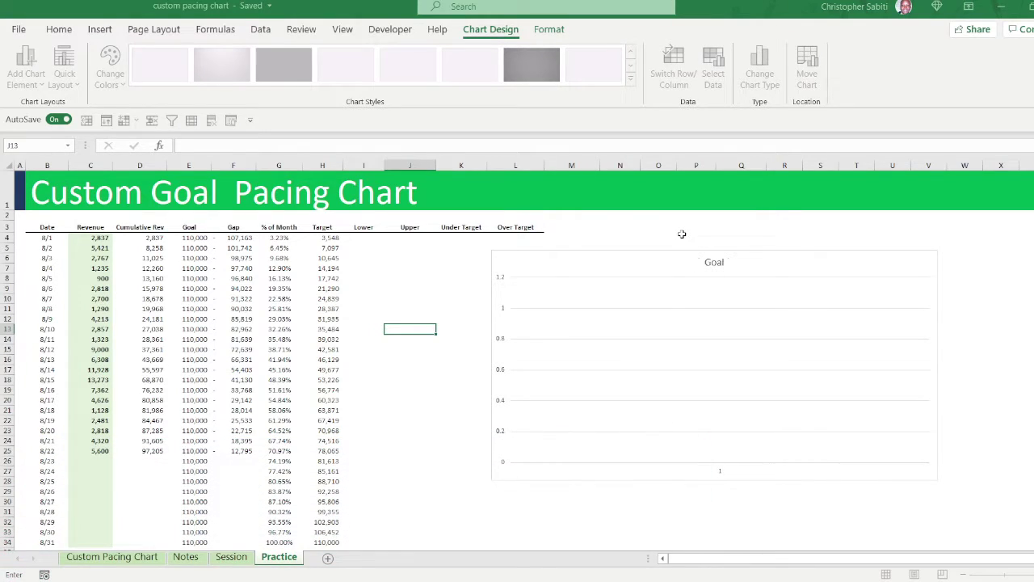
{"action": "left_click", "coordinate": [187, 240]}
{"action": "key", "text": "ctrl+shift+Down"}
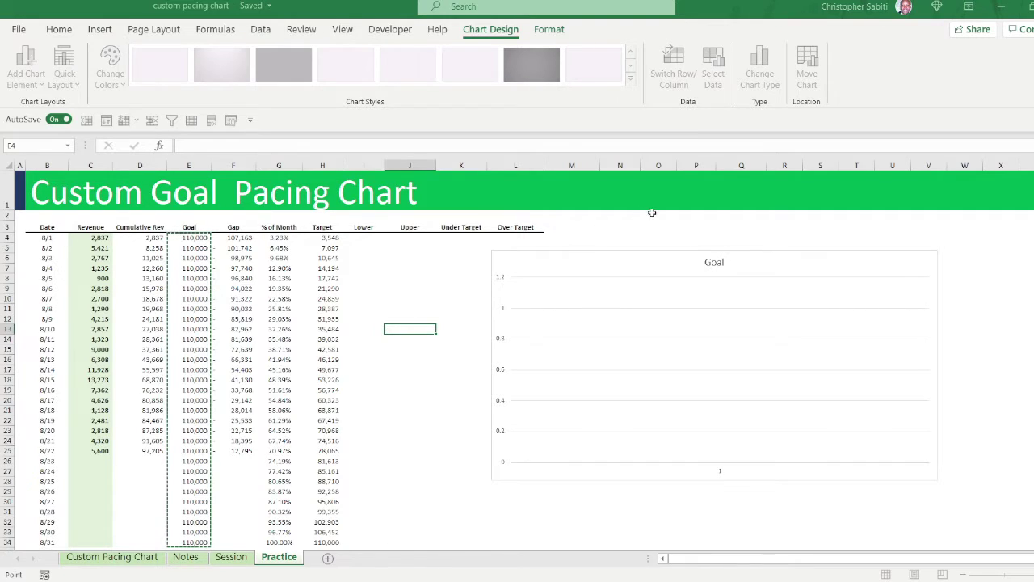
{"action": "left_click", "coordinate": [807, 264]}
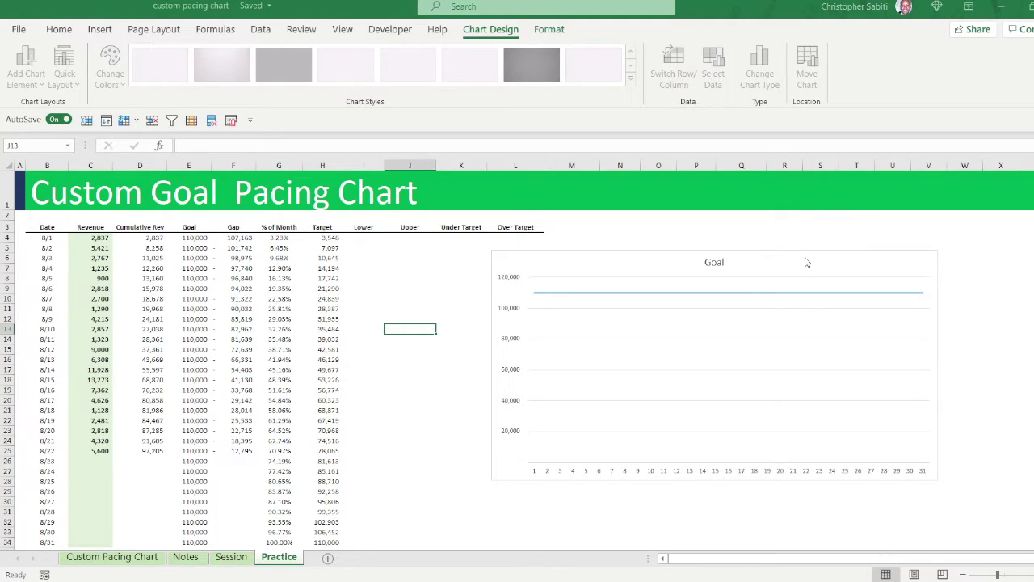
- Set the chart's horizontal axis labels to the dates in B4:B34
{"action": "left_click", "coordinate": [825, 217]}
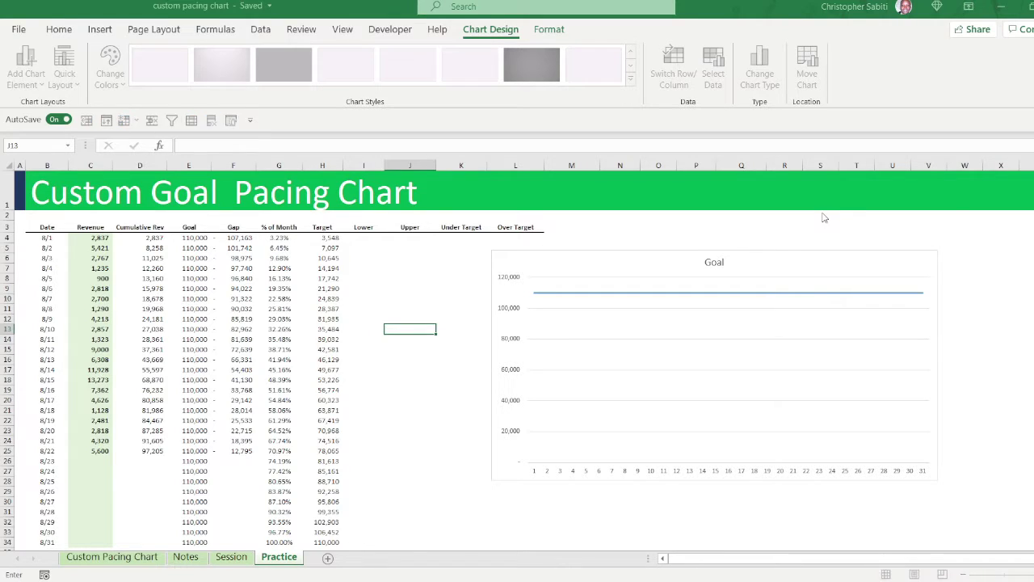
{"action": "left_click_drag", "start_coordinate": [47, 239], "coordinate": [39, 260]}
{"action": "key", "text": "ctrl+shift+Down"}
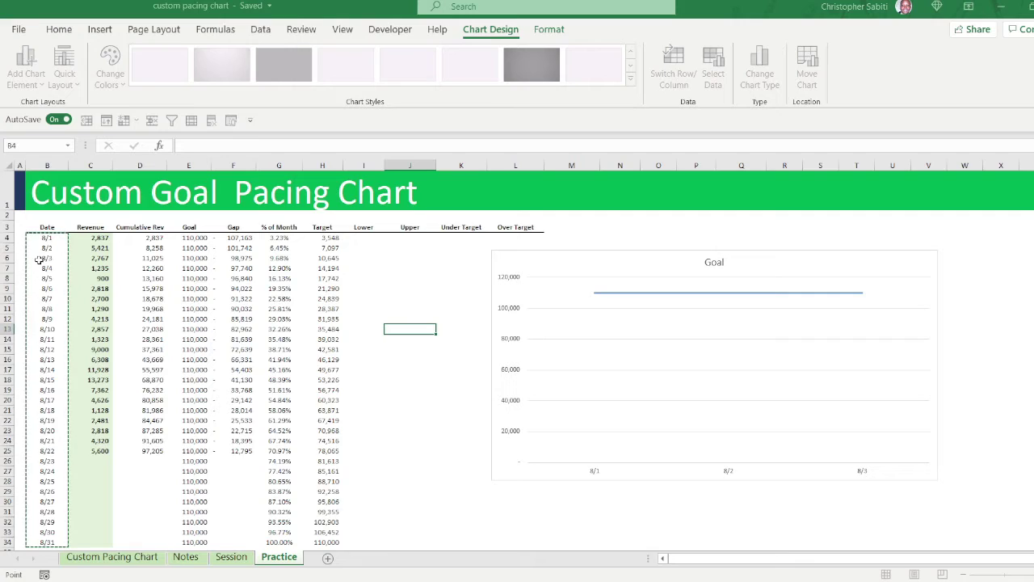
{"action": "left_click", "coordinate": [816, 250]}
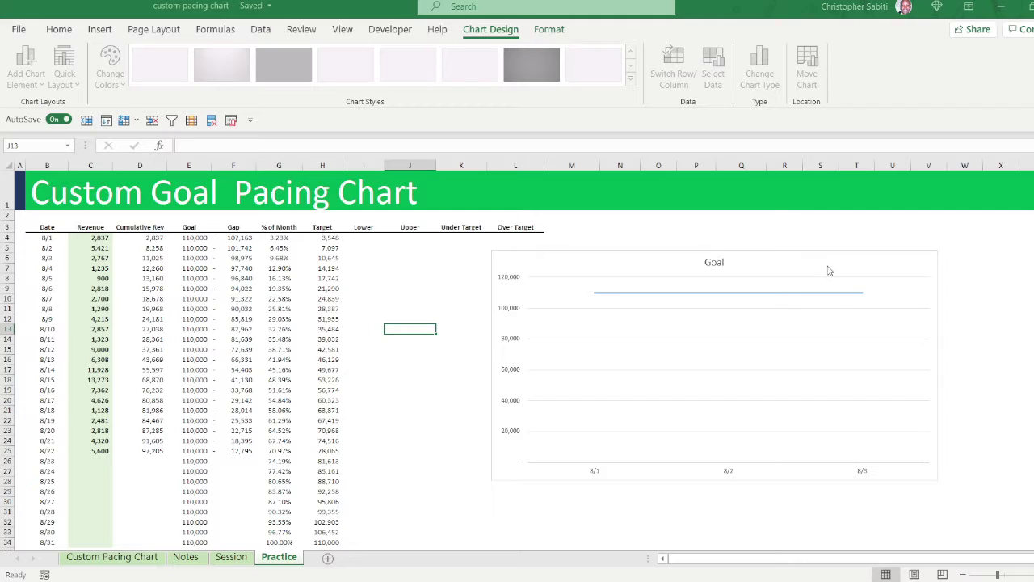
{"action": "left_click", "coordinate": [56, 240]}
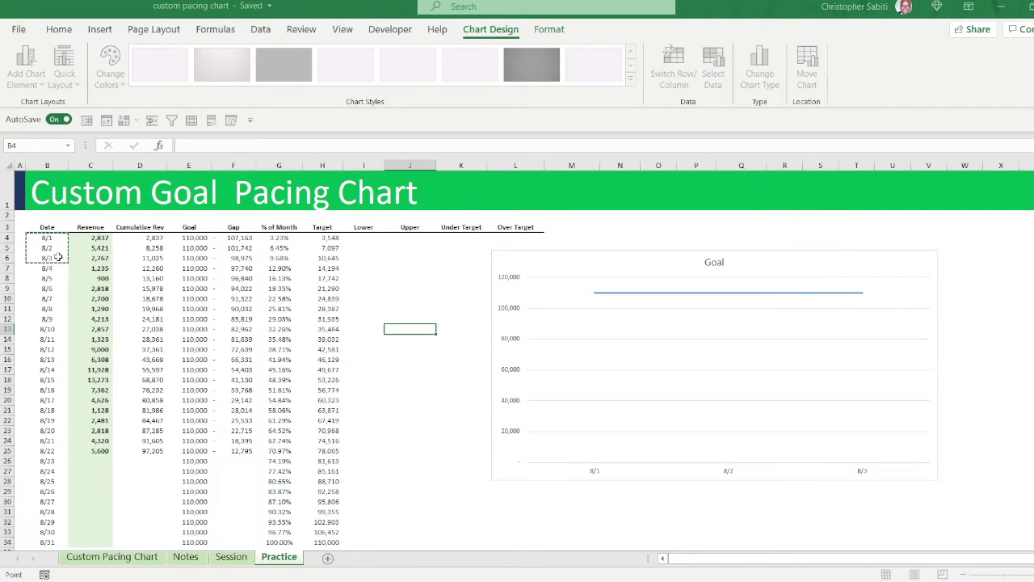
{"action": "key", "text": "ctrl+shift+Down"}
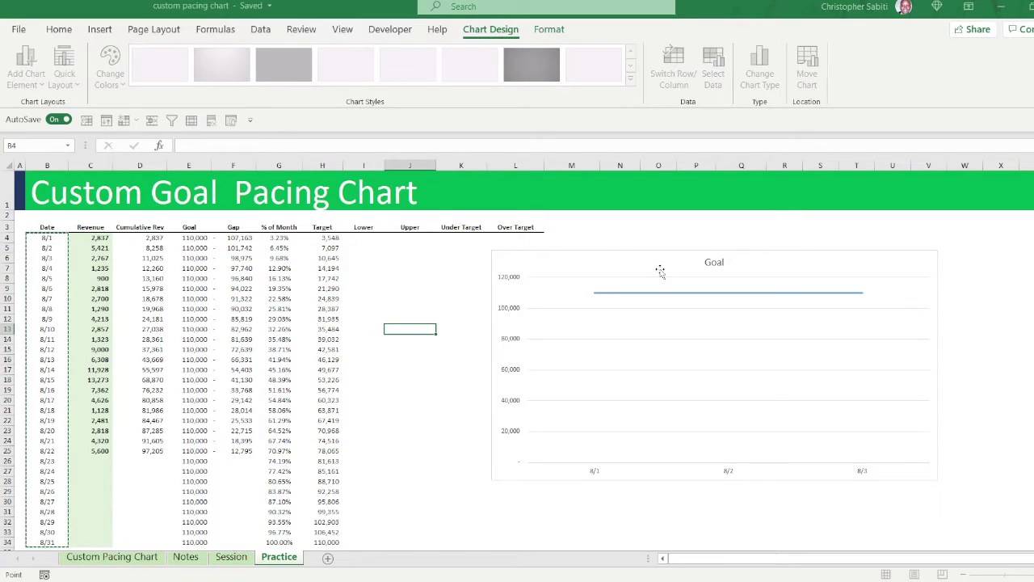
{"action": "left_click", "coordinate": [826, 247]}
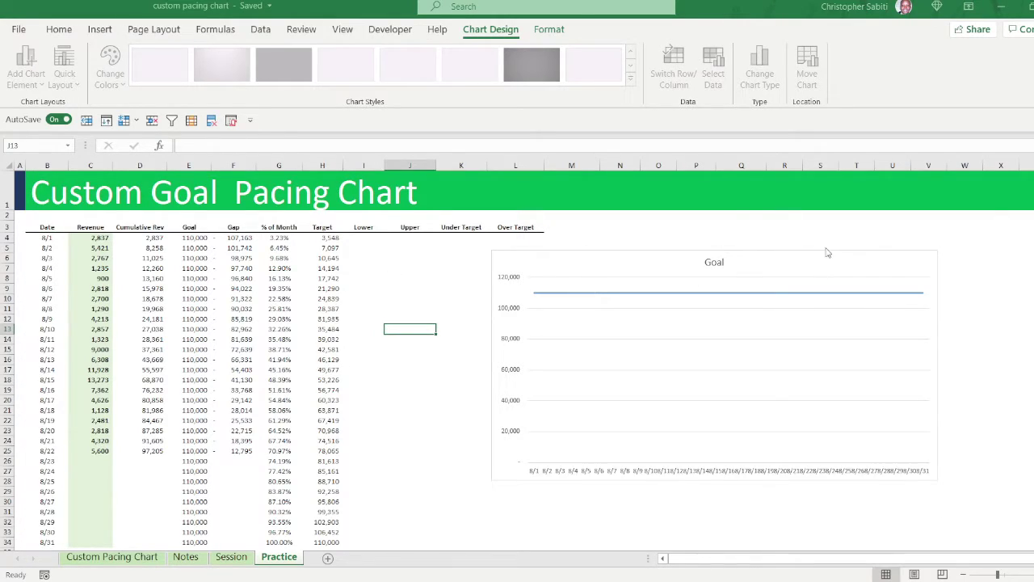
{"action": "left_click", "coordinate": [911, 324]}
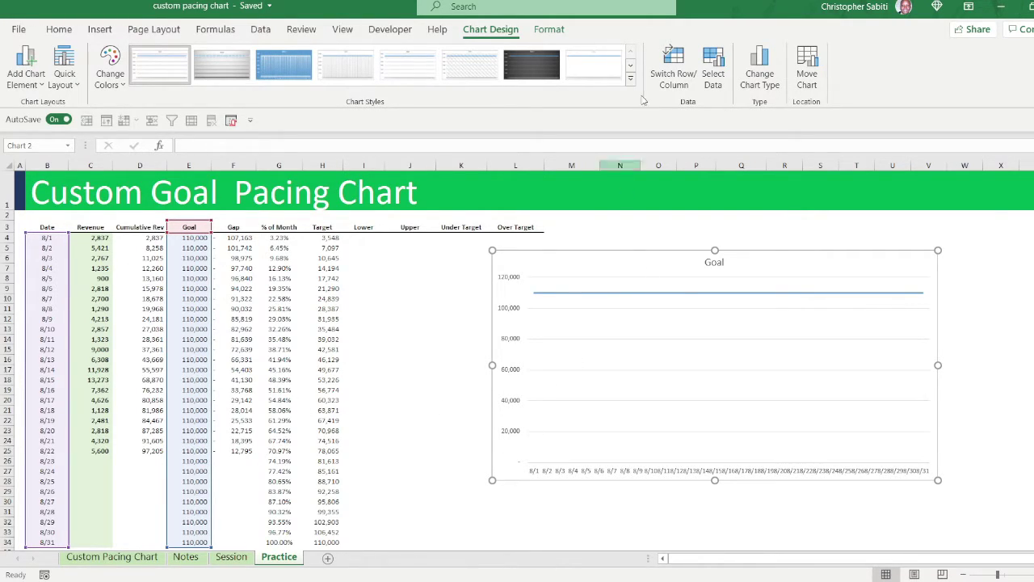
- Add a second chart series named from the Cumulative Rev header in D3 with the values in D4:D25
{"action": "left_click", "coordinate": [714, 77]}
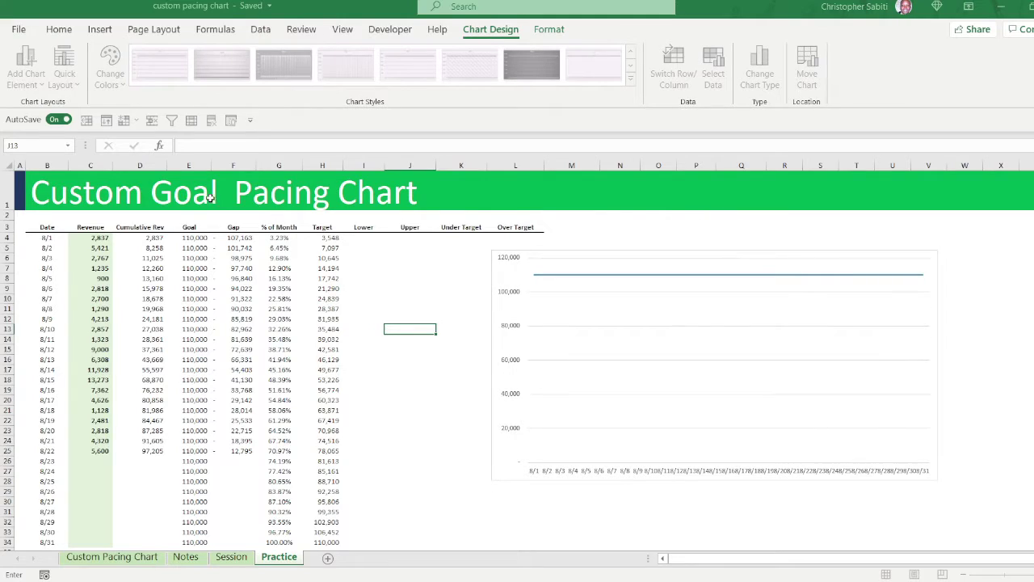
{"action": "left_click", "coordinate": [153, 228]}
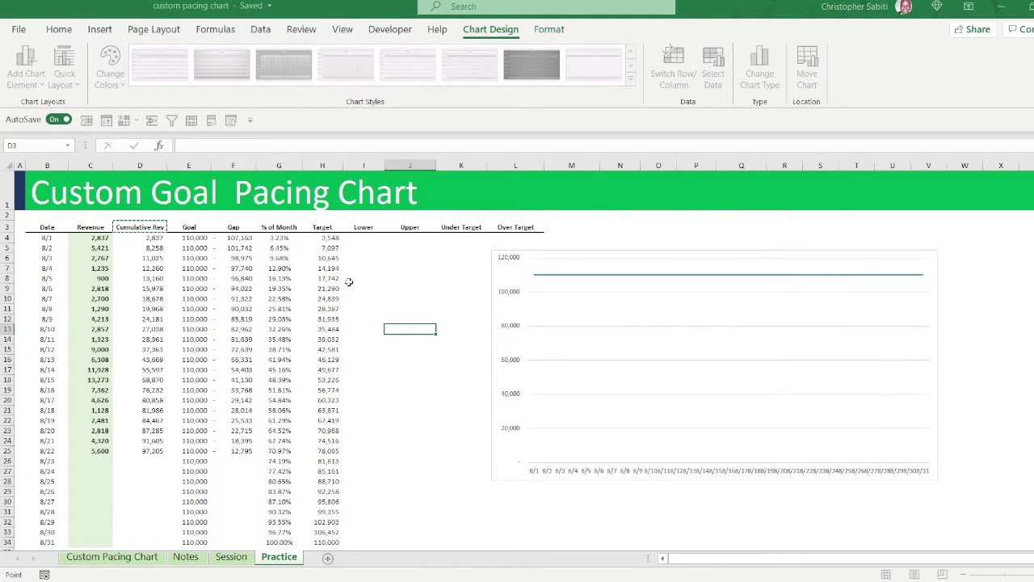
{"action": "left_click_drag", "start_coordinate": [721, 238], "coordinate": [657, 227]}
{"action": "left_click_drag", "start_coordinate": [153, 234], "coordinate": [156, 449]}
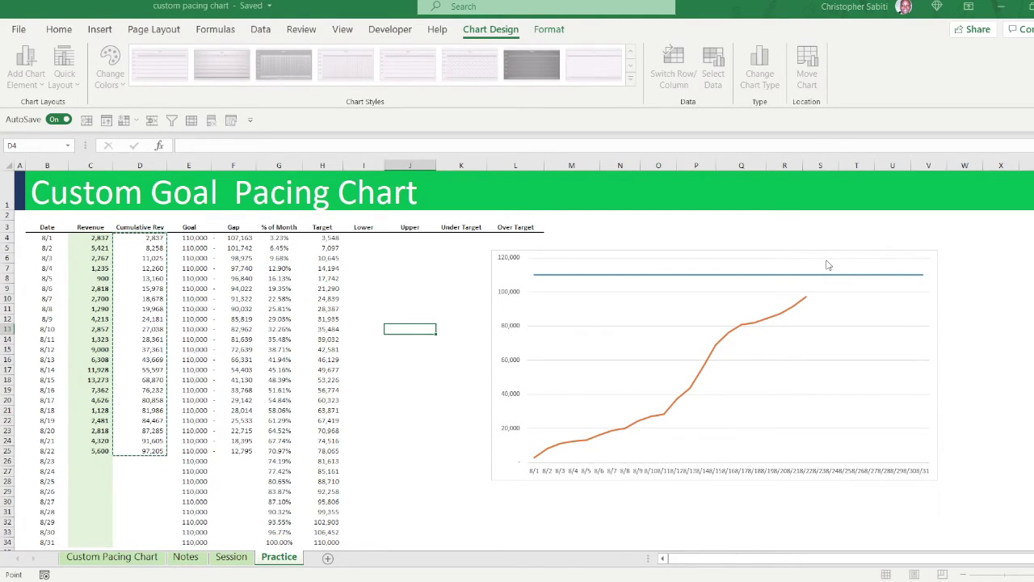
{"action": "key", "text": "Escape"}
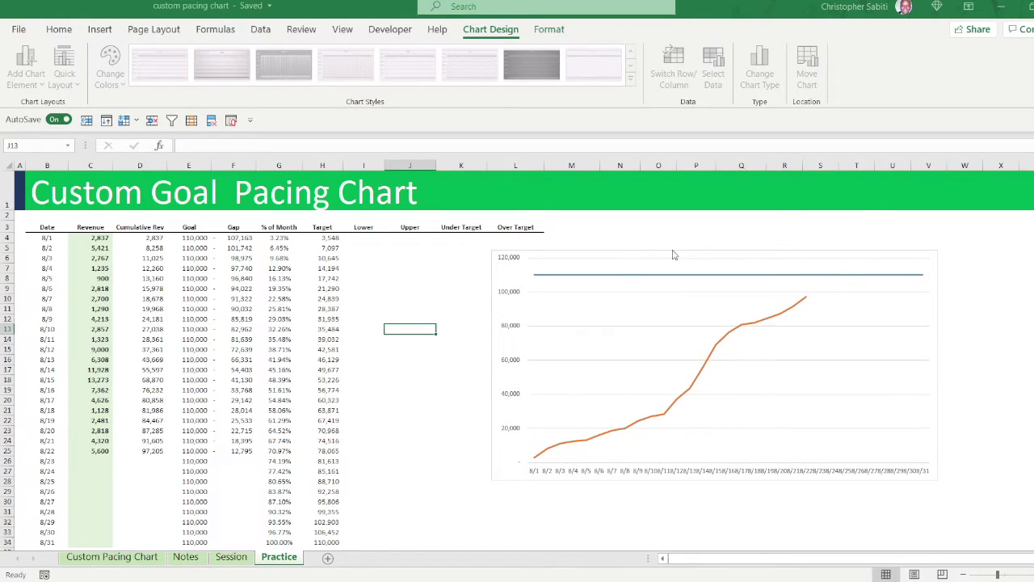
- Try to reselect the dates B4:B34 as the chart's horizontal axis labels and accept the data source
{"action": "left_click", "coordinate": [837, 218]}
{"action": "left_click_drag", "start_coordinate": [51, 241], "coordinate": [52, 400]}
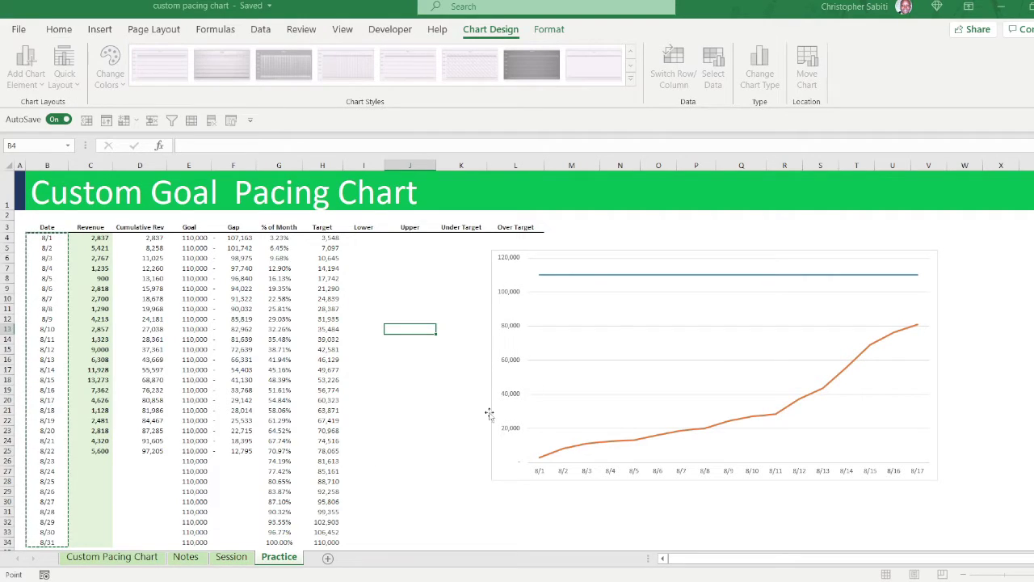
{"action": "left_click", "coordinate": [818, 244]}
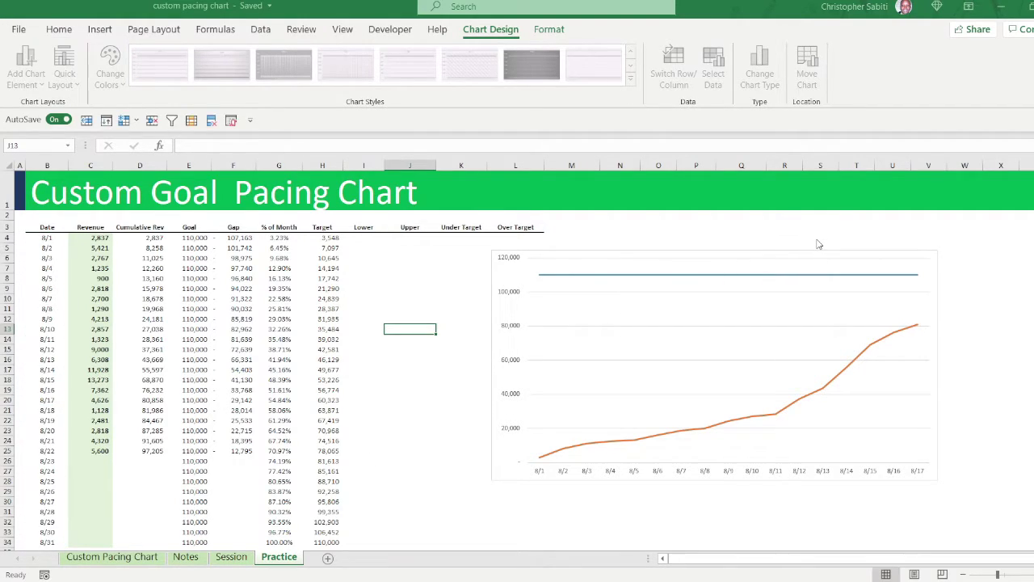
{"action": "left_click", "coordinate": [910, 321]}
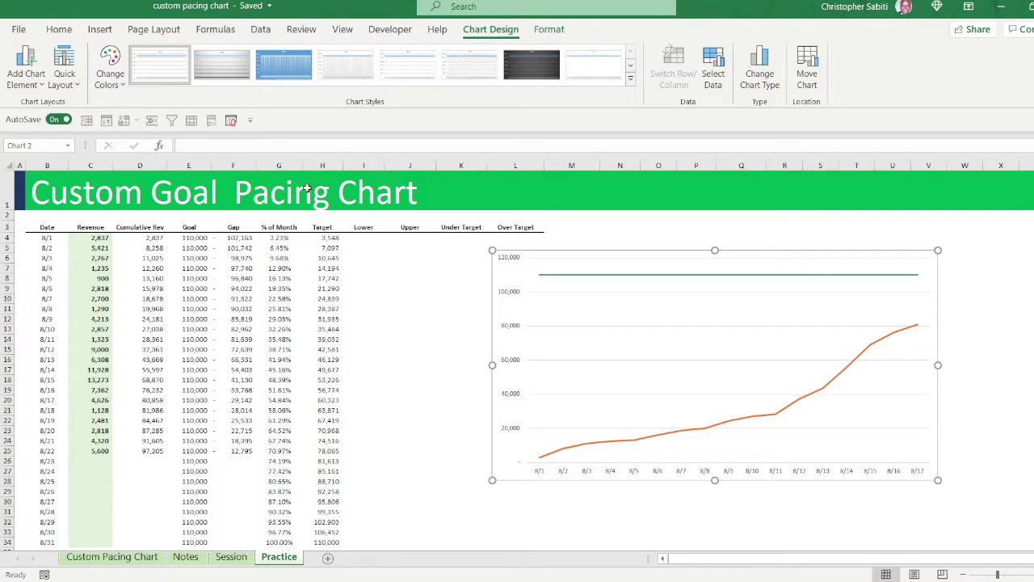
- Add a third chart series named from the Target header in H3 with the values in H4:H34
{"action": "key", "text": "Escape"}
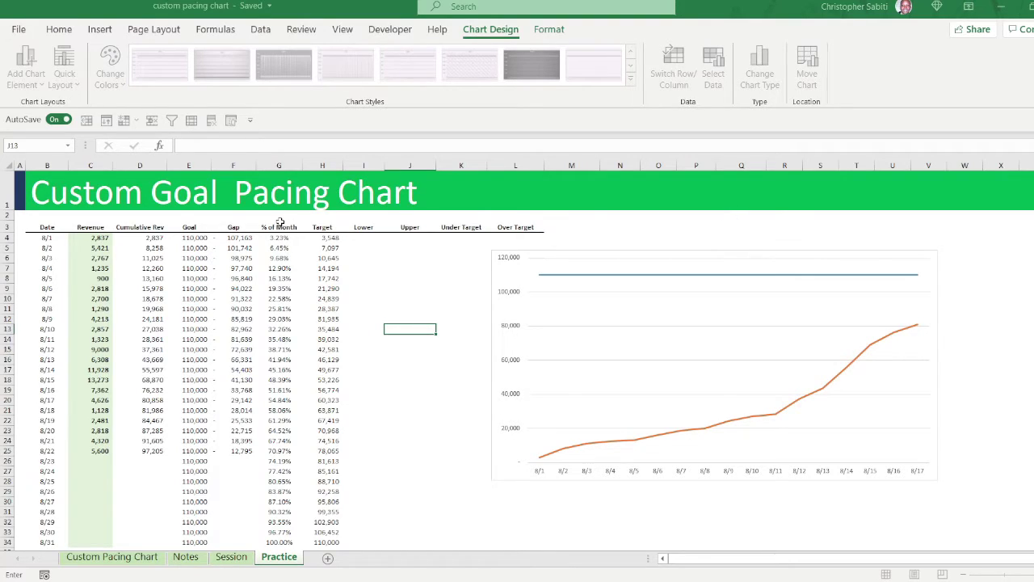
{"action": "left_click", "coordinate": [323, 226]}
{"action": "left_click", "coordinate": [728, 238]}
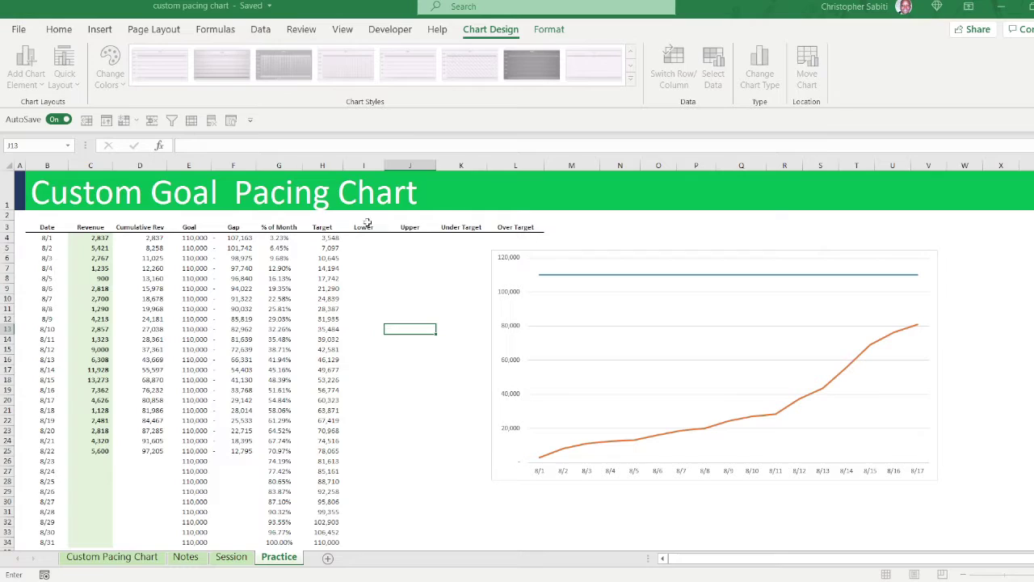
{"action": "left_click", "coordinate": [323, 239]}
{"action": "key", "text": "ctrl+shift+Down"}
{"action": "key", "text": "Return"}
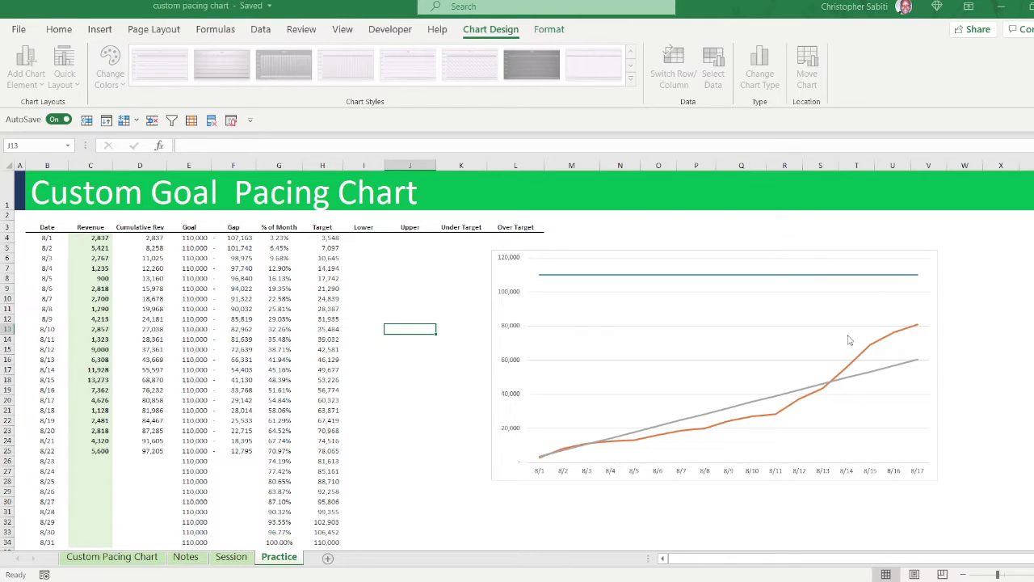
- Try to extend the horizontal axis labels to the full date column B4:B34
{"action": "left_click", "coordinate": [832, 220]}
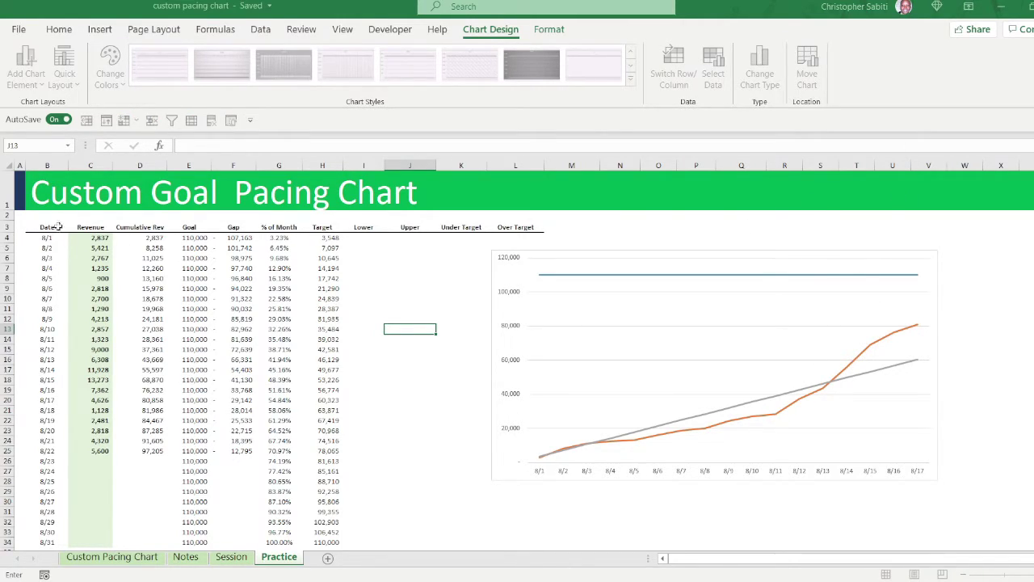
{"action": "left_click_drag", "start_coordinate": [46, 238], "coordinate": [32, 311]}
{"action": "key", "text": "ctrl+shift+Down"}
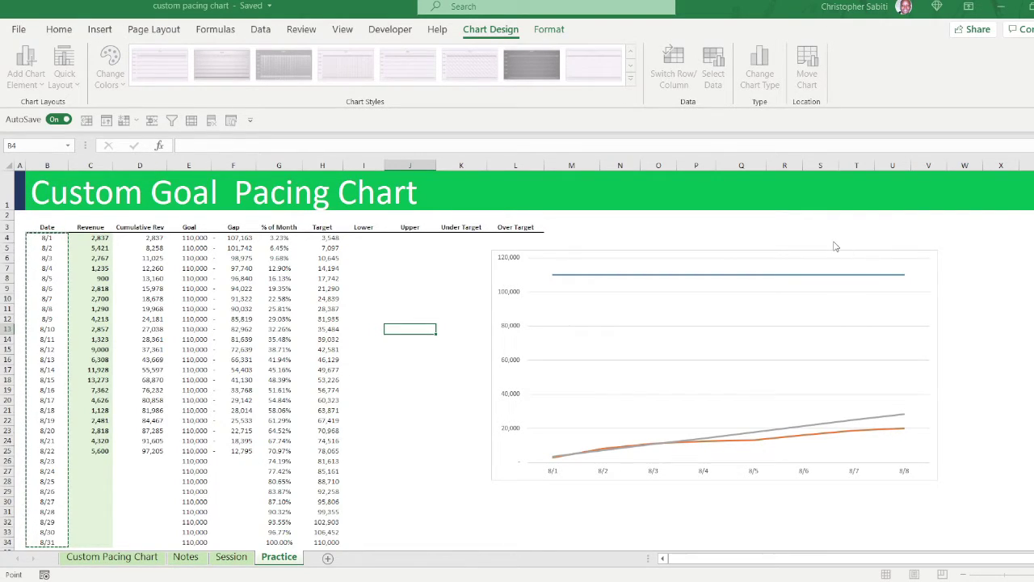
{"action": "key", "text": "Escape"}
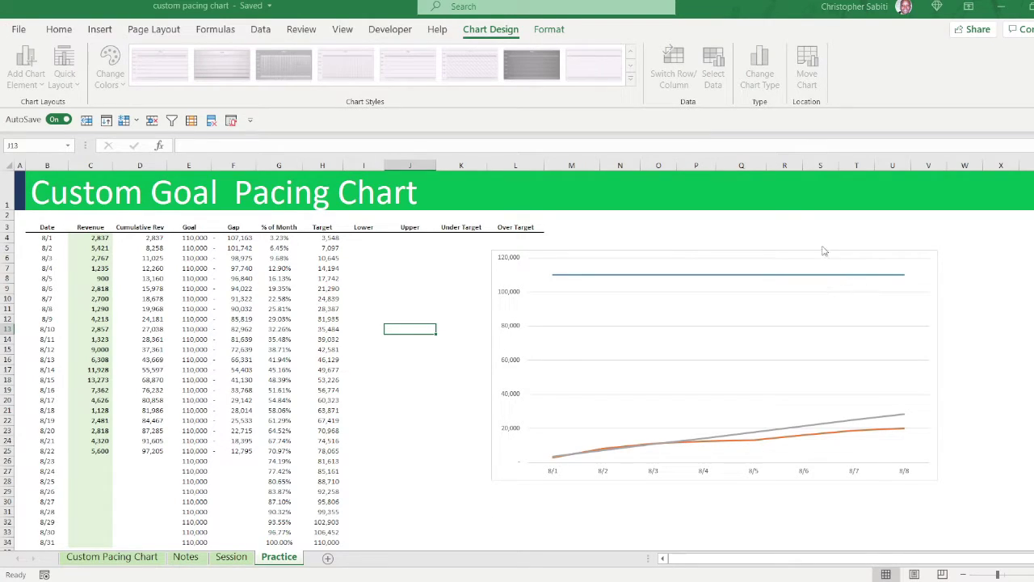
{"action": "left_click", "coordinate": [833, 222]}
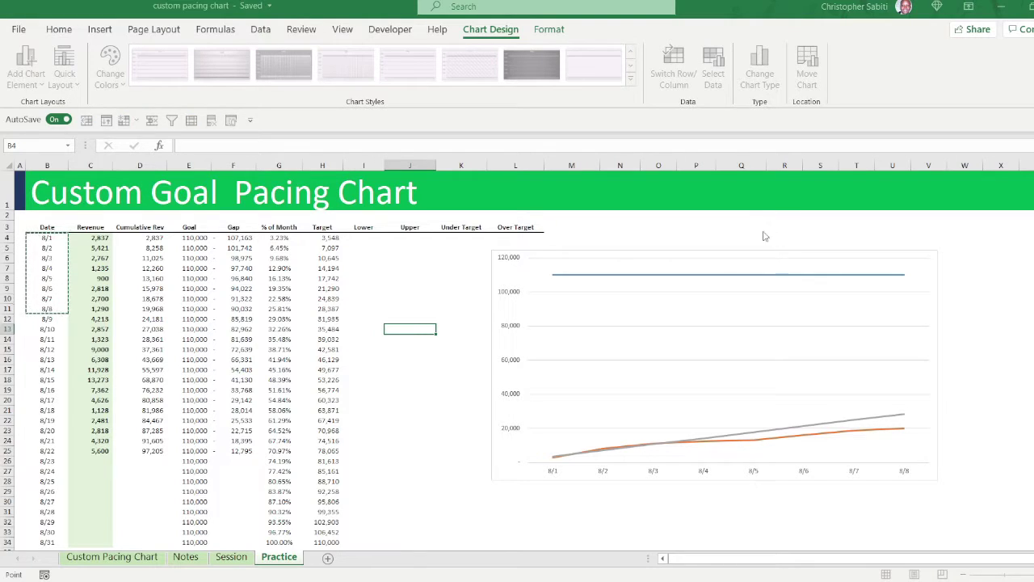
{"action": "key", "text": "Delete"}
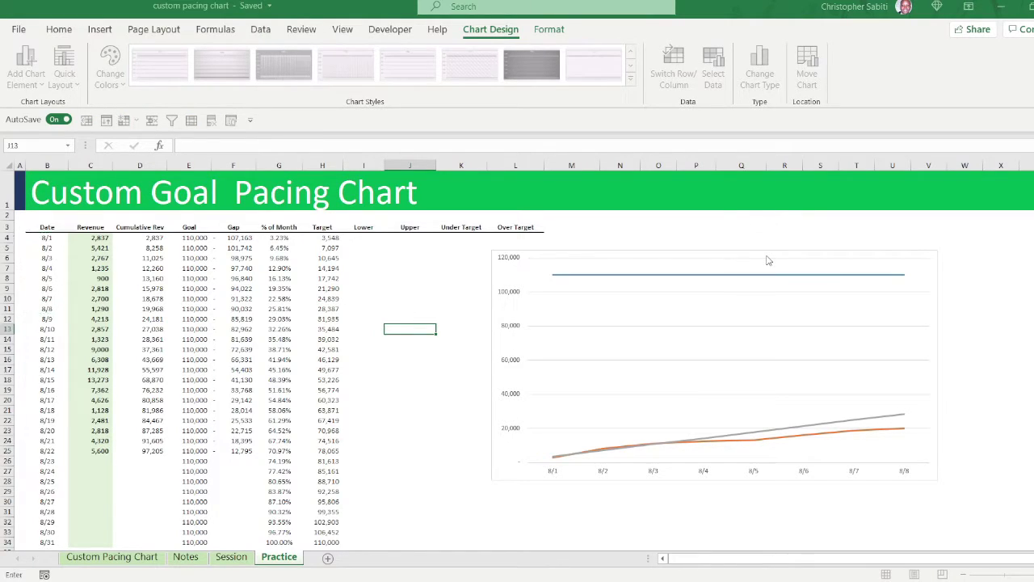
{"action": "left_click_drag", "start_coordinate": [45, 241], "coordinate": [39, 259]}
{"action": "key", "text": "ctrl+shift+Down"}
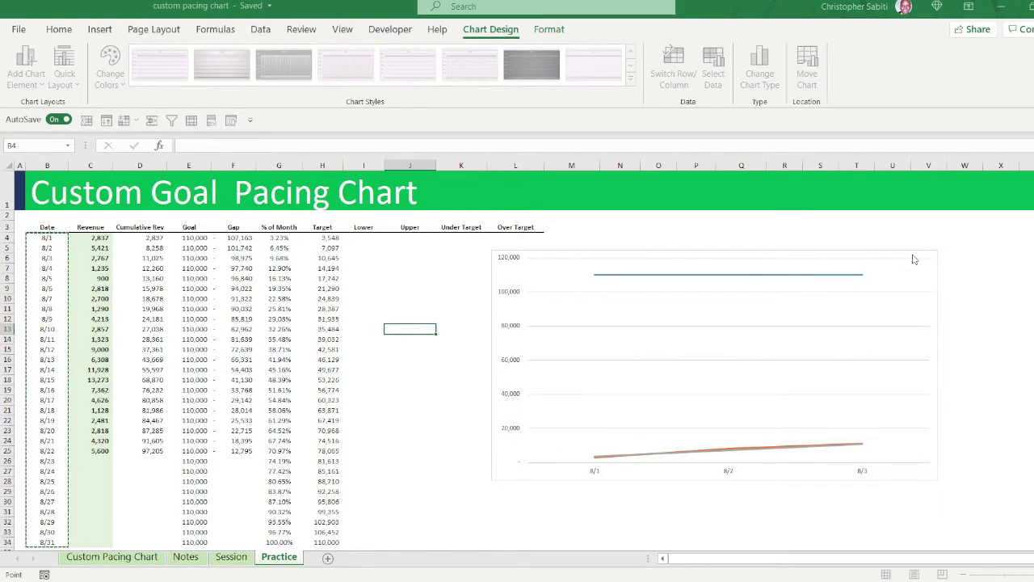
{"action": "key", "text": "Return"}
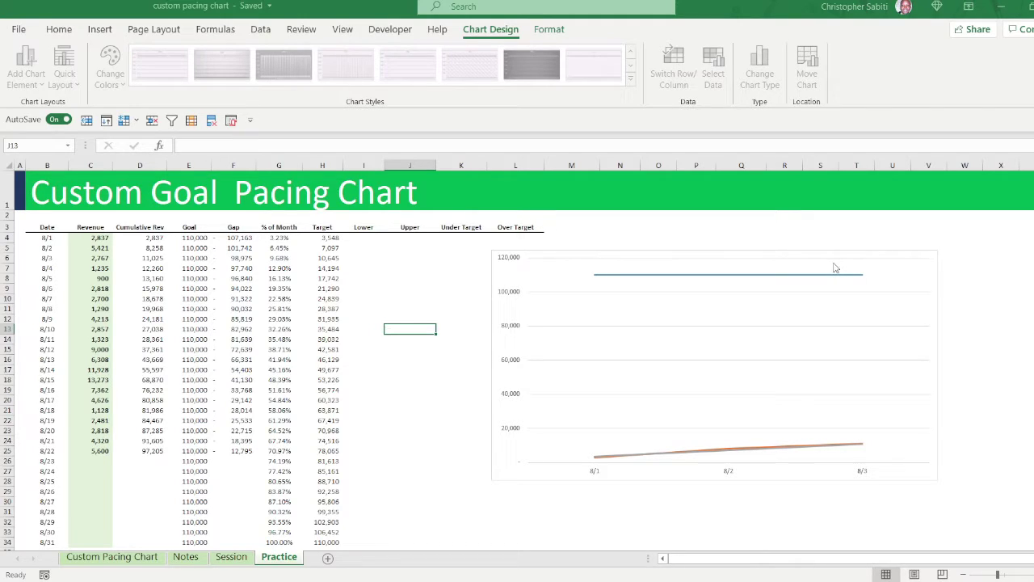
- Set the horizontal axis labels to all dates in B4:B34 and accept the chart's data source
{"action": "left_click", "coordinate": [826, 220]}
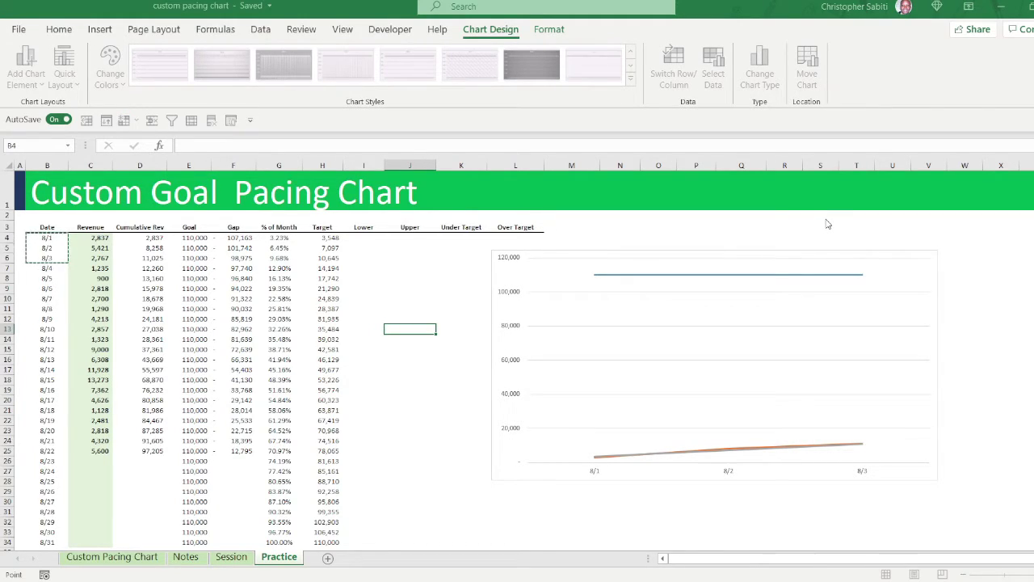
{"action": "left_click", "coordinate": [771, 224]}
{"action": "left_click", "coordinate": [839, 244]}
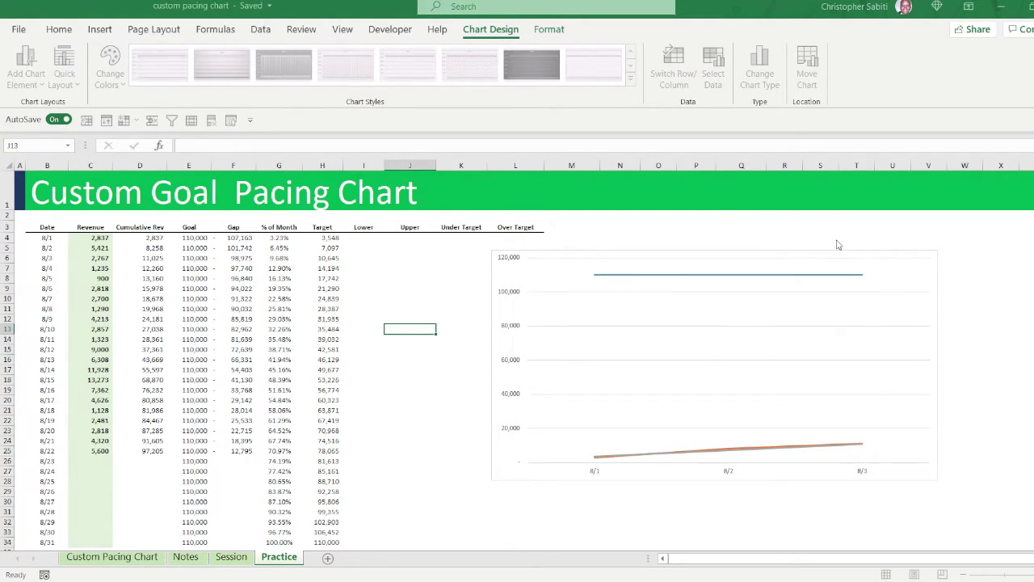
{"action": "left_click", "coordinate": [915, 317]}
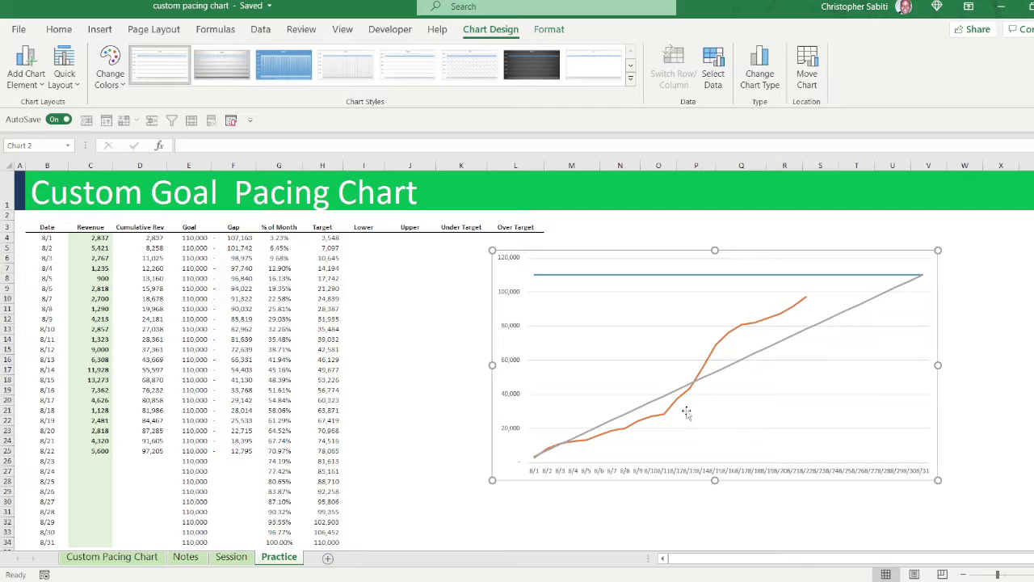
- Format the Goal series as a solid green line with a width of 2.5 pt
{"action": "left_click", "coordinate": [832, 276]}
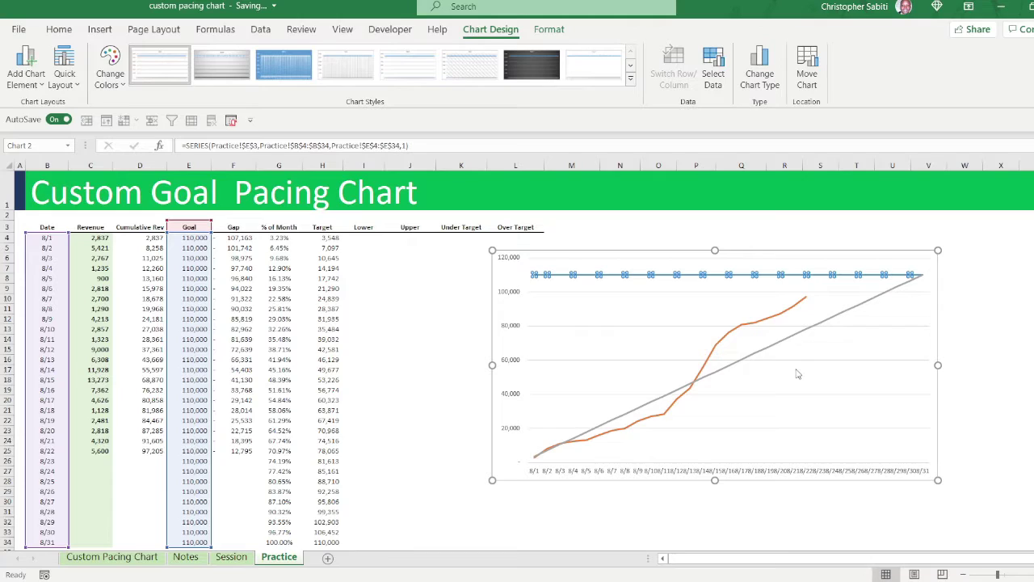
{"action": "key", "text": "ctrl+1"}
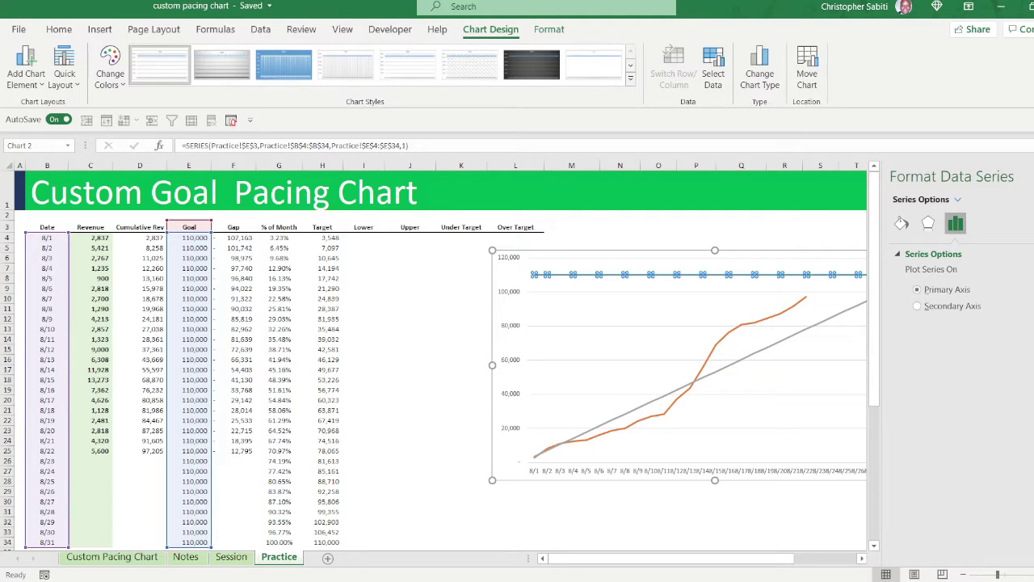
{"action": "left_click_drag", "start_coordinate": [762, 558], "coordinate": [826, 563]}
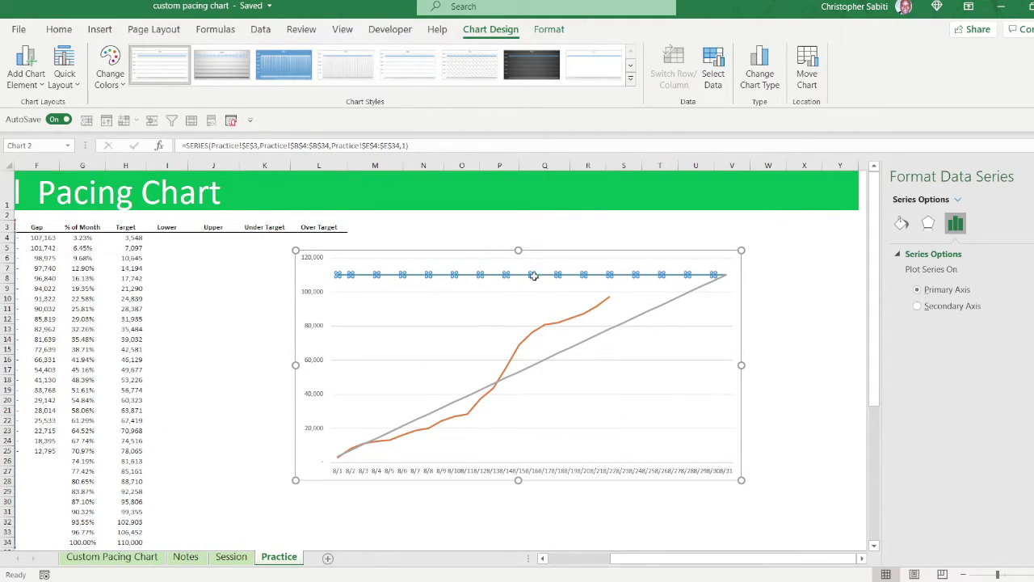
{"action": "left_click", "coordinate": [902, 224]}
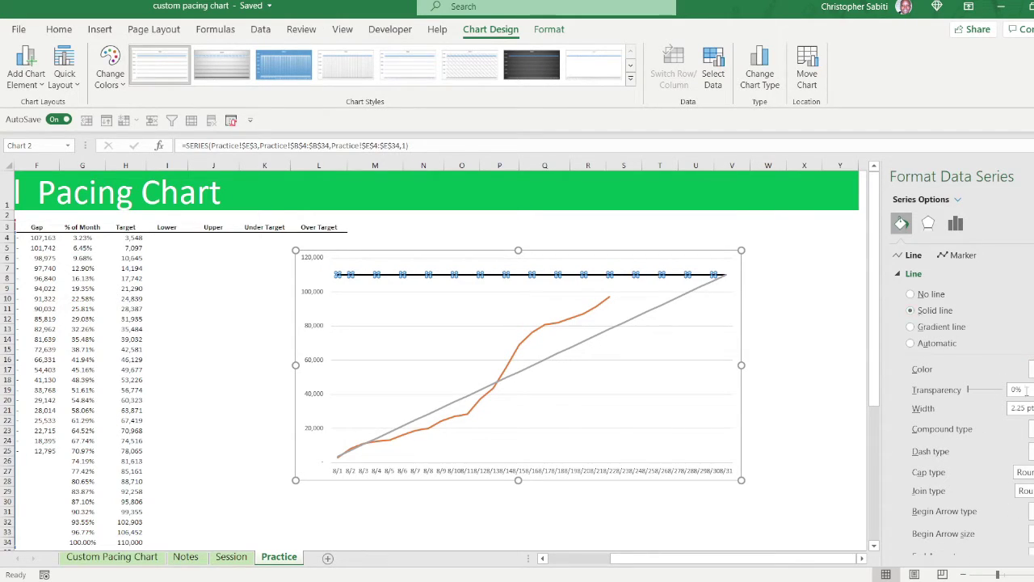
{"action": "left_click", "coordinate": [1030, 506]}
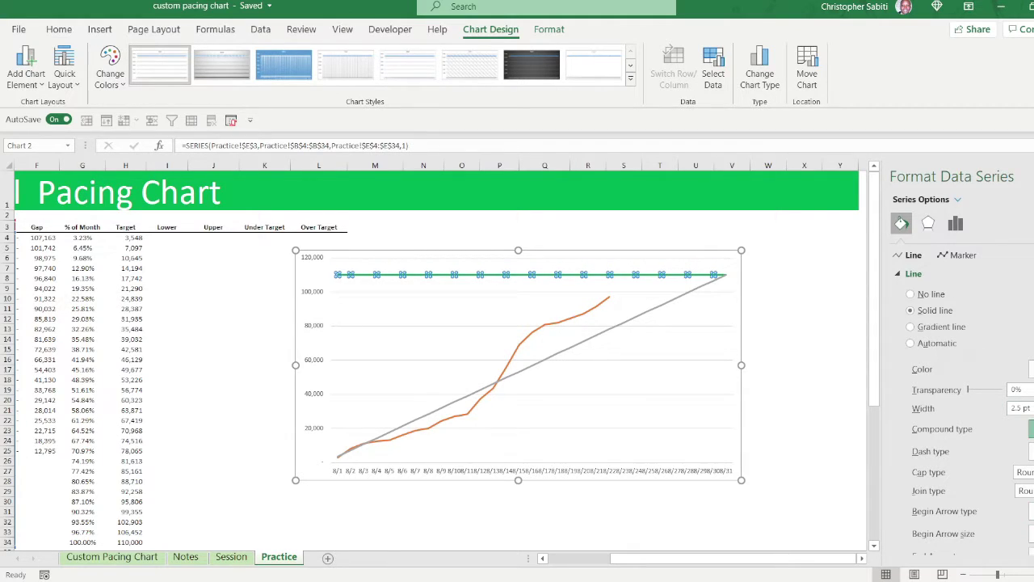
{"action": "left_click", "coordinate": [1031, 466]}
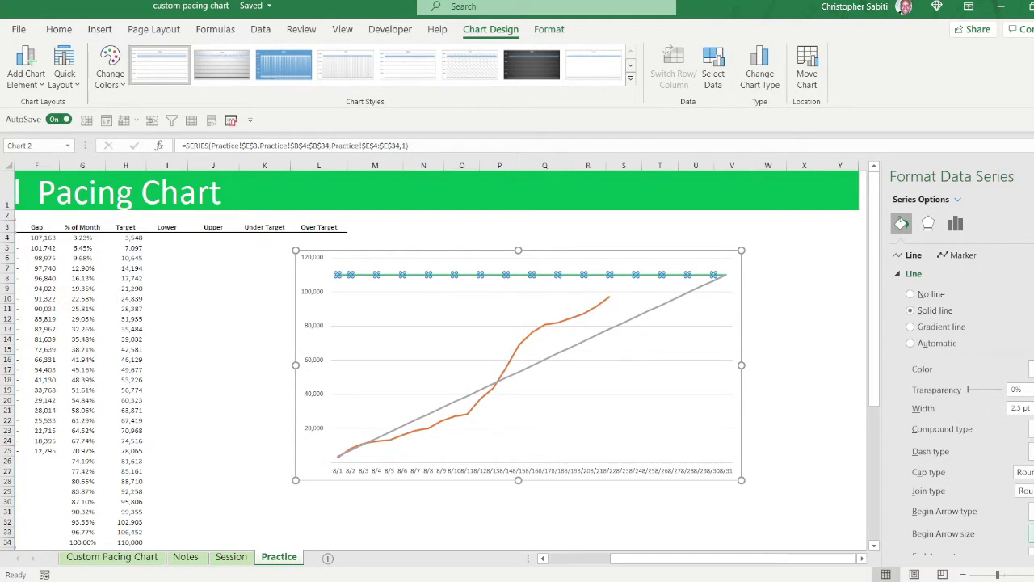
{"action": "scroll", "coordinate": [1029, 477], "scroll_direction": "down", "scroll_amount": 2}
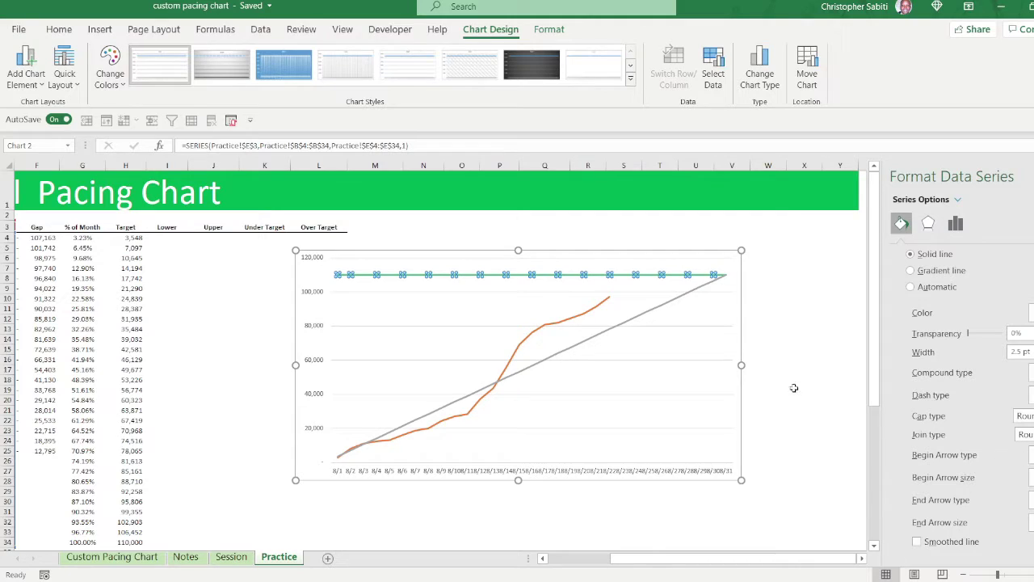
{"action": "scroll", "coordinate": [1029, 389], "scroll_direction": "up", "scroll_amount": 2}
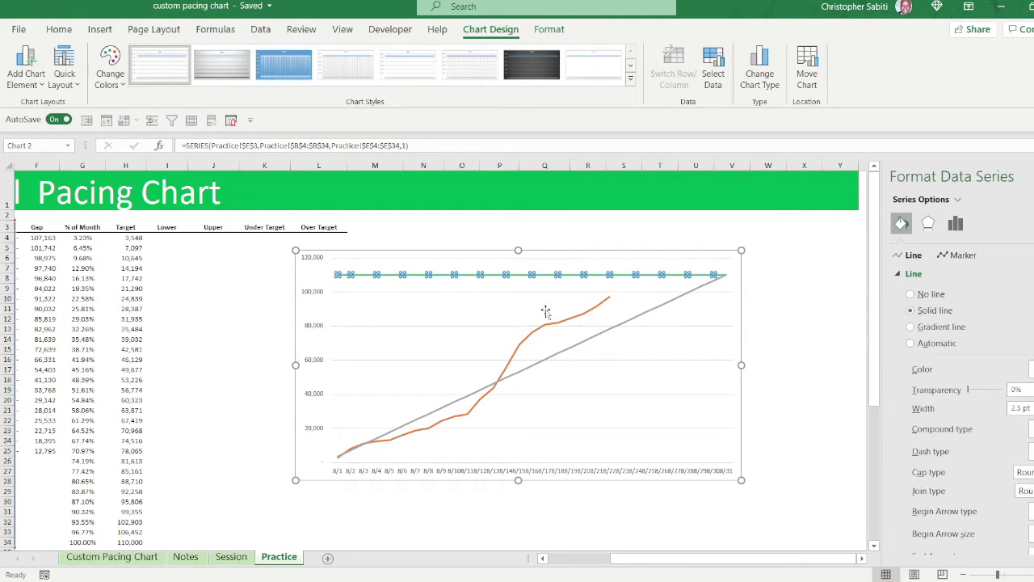
- Format the Target series as a gray line with a dashed pattern
{"action": "left_click", "coordinate": [570, 346]}
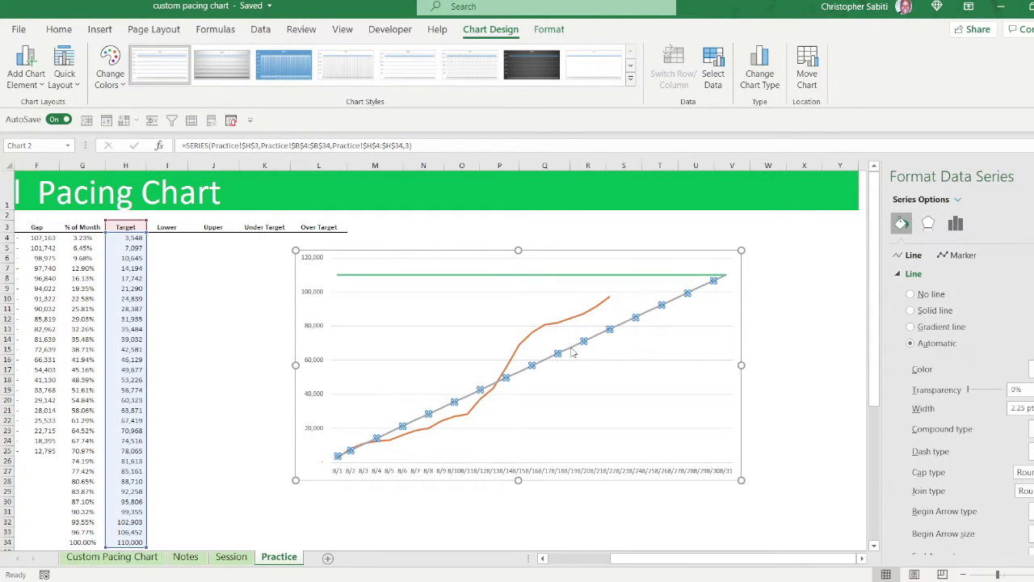
{"action": "left_click", "coordinate": [935, 311]}
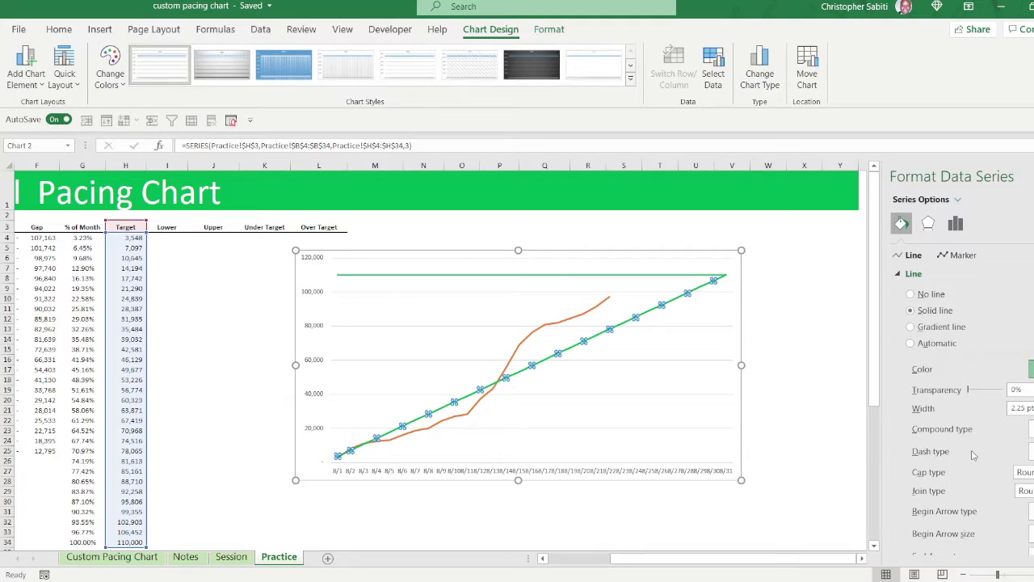
{"action": "key", "text": "ctrl+z"}
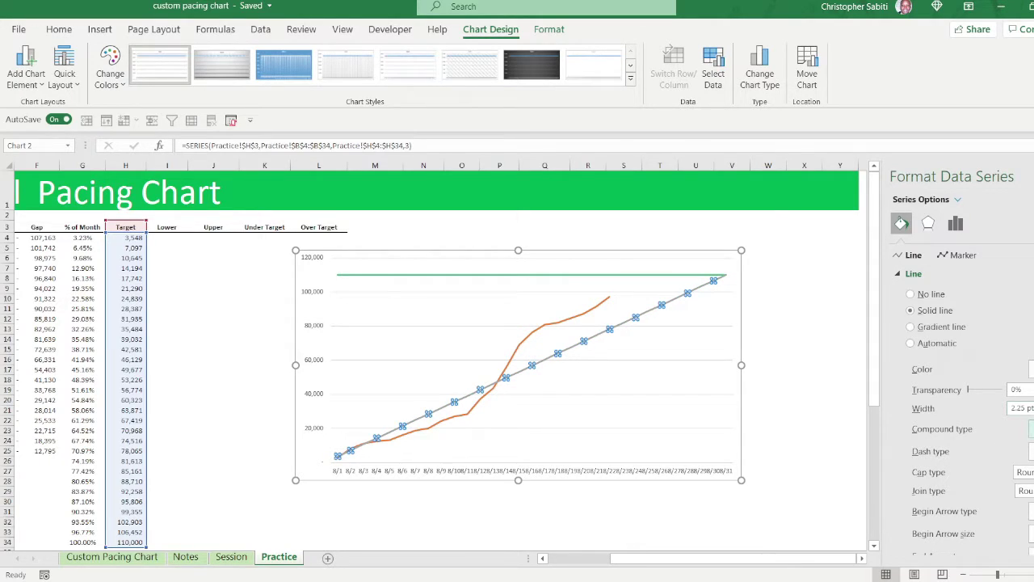
{"action": "left_click", "coordinate": [1033, 412]}
{"action": "left_click", "coordinate": [1033, 406]}
- Format the Cumulative Rev series as a solid blue line with a width of 2.5 pt
{"action": "left_click", "coordinate": [513, 361]}
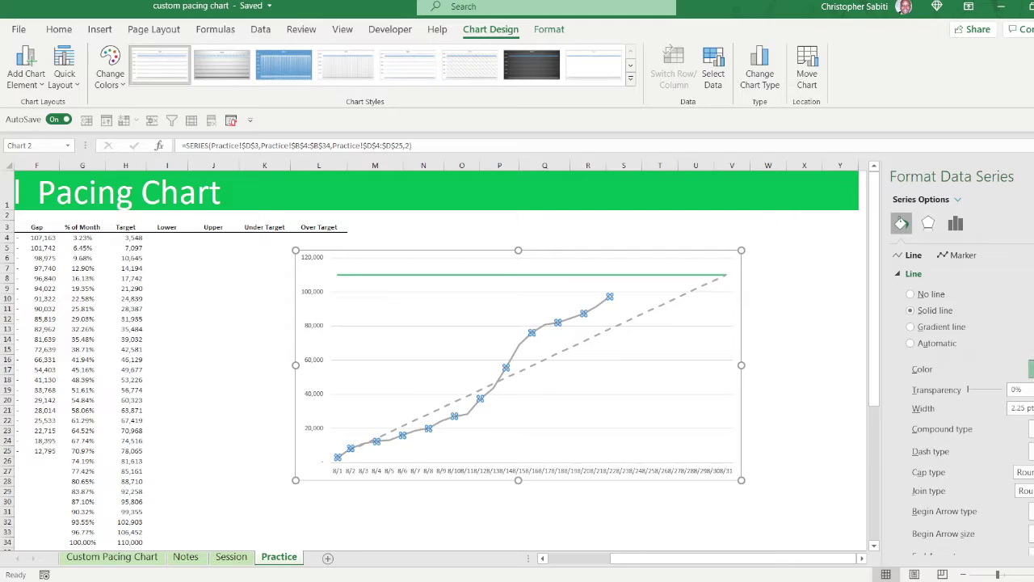
{"action": "left_click", "coordinate": [1018, 457]}
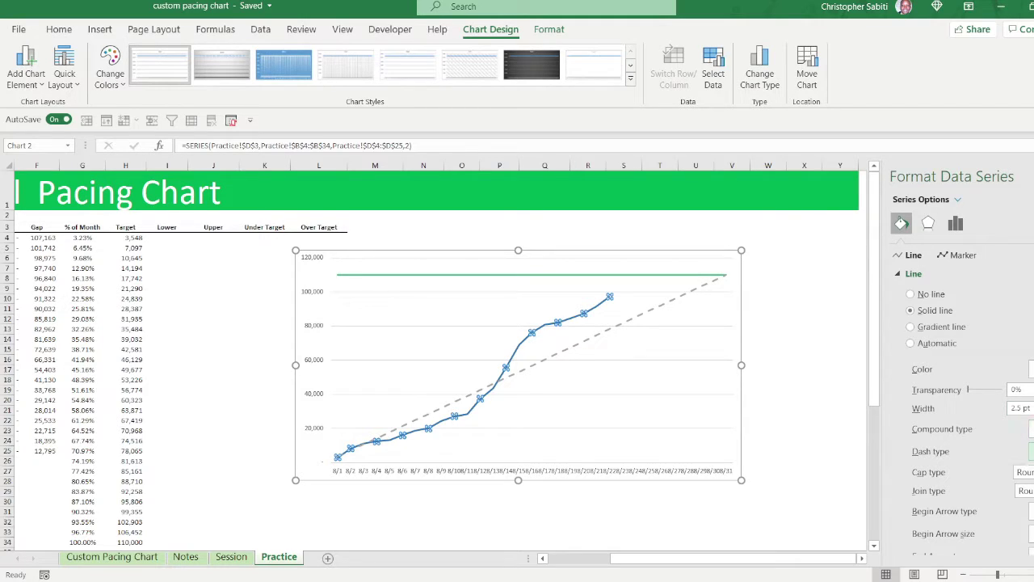
{"action": "scroll", "coordinate": [963, 400], "scroll_direction": "down", "scroll_amount": 1}
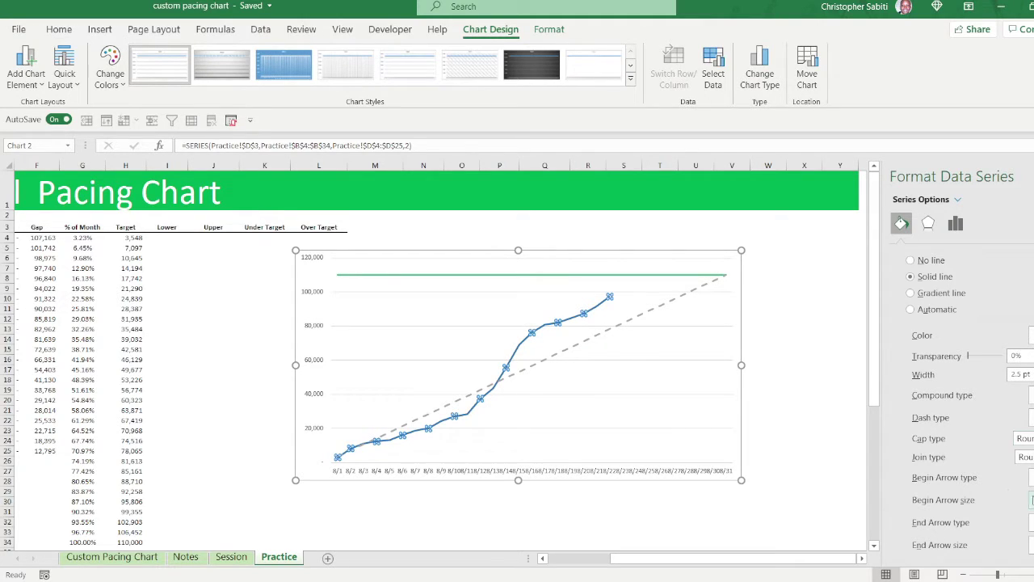
{"action": "scroll", "coordinate": [970, 401], "scroll_direction": "down", "scroll_amount": 1}
{"action": "scroll", "coordinate": [986, 400], "scroll_direction": "up", "scroll_amount": 2}
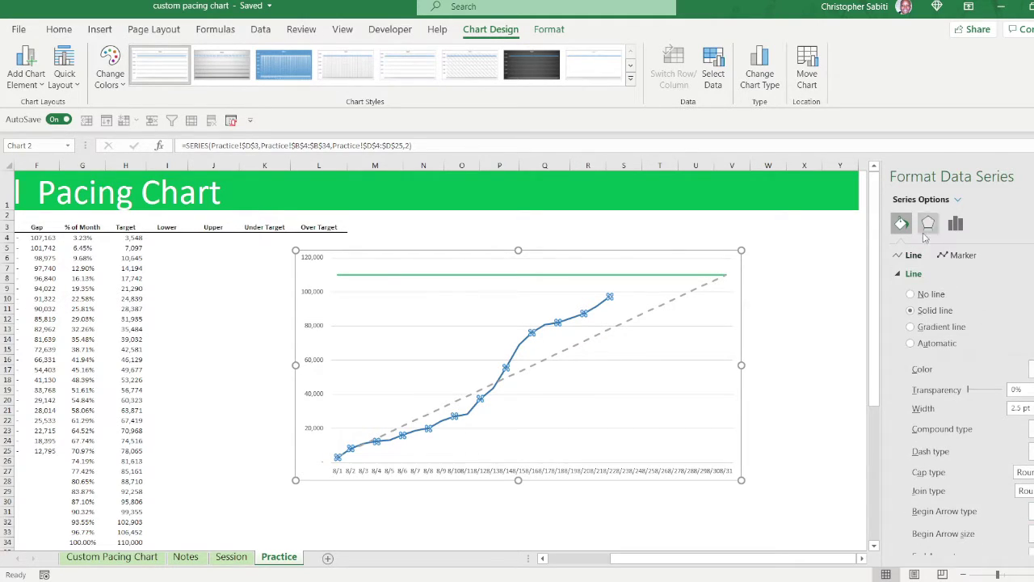
- Give the Cumulative Rev series' markers a solid fill and a solid line border
{"action": "left_click", "coordinate": [960, 256]}
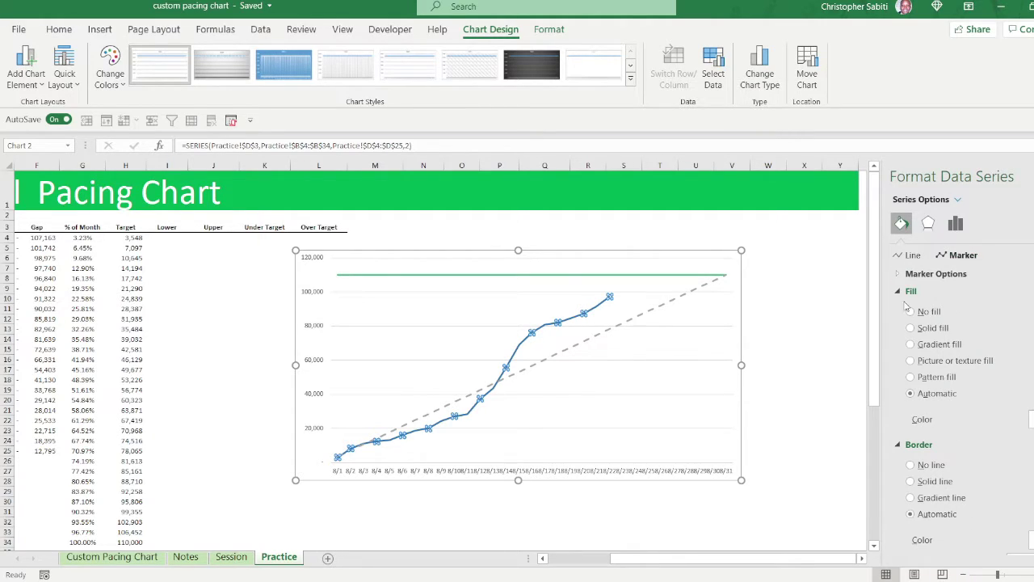
{"action": "left_click", "coordinate": [930, 329]}
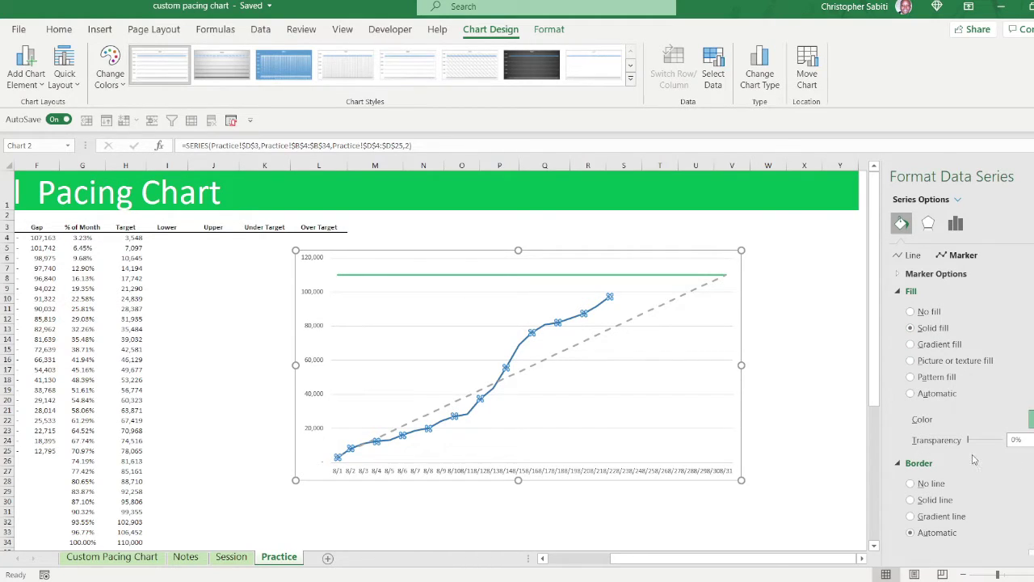
{"action": "left_click", "coordinate": [929, 503]}
{"action": "scroll", "coordinate": [961, 404], "scroll_direction": "down", "scroll_amount": 2}
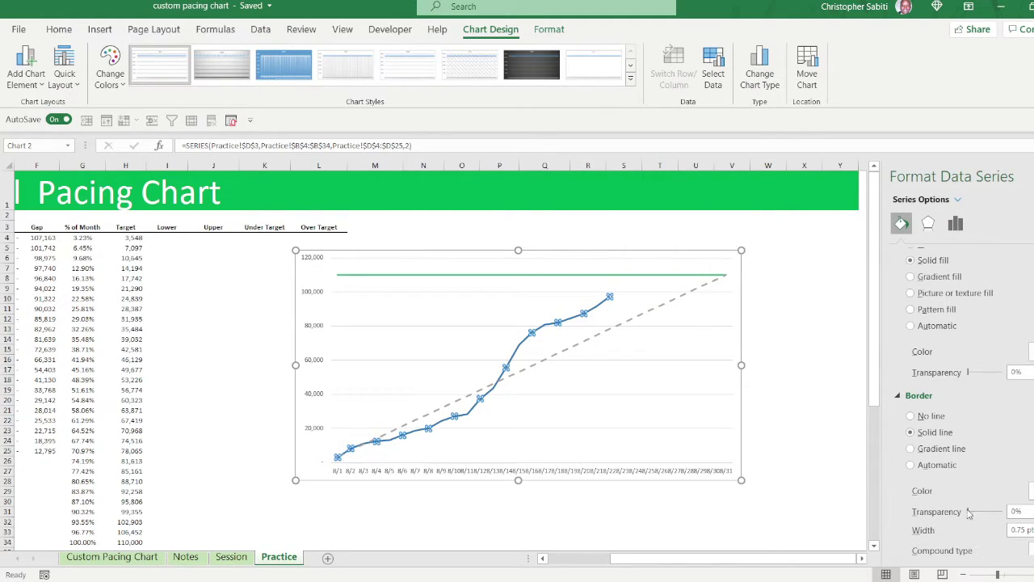
{"action": "scroll", "coordinate": [956, 339], "scroll_direction": "up", "scroll_amount": 2}
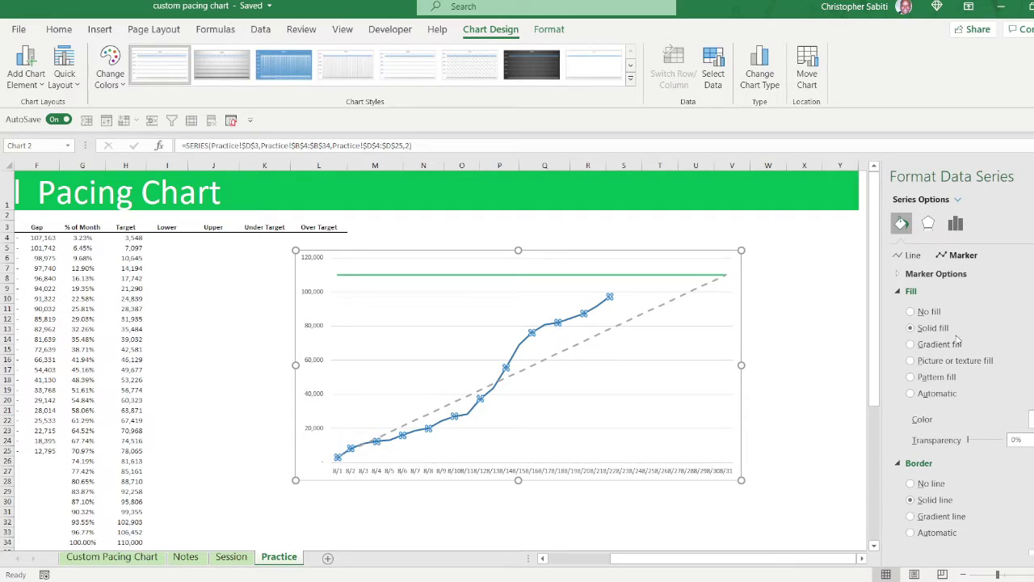
- Give the Cumulative Rev series built-in circular markers with a size of 7
{"action": "left_click", "coordinate": [933, 274]}
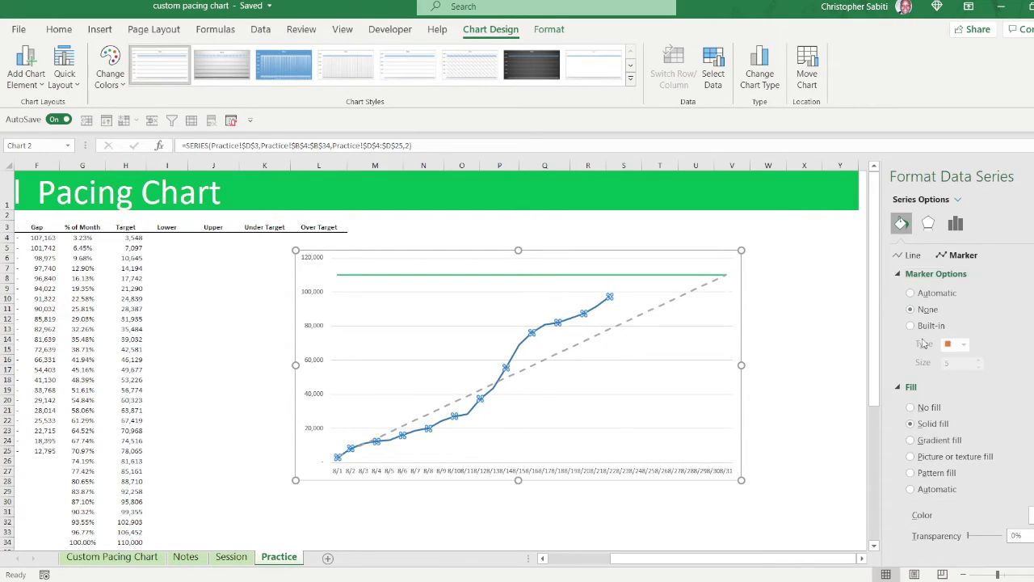
{"action": "left_click", "coordinate": [933, 325]}
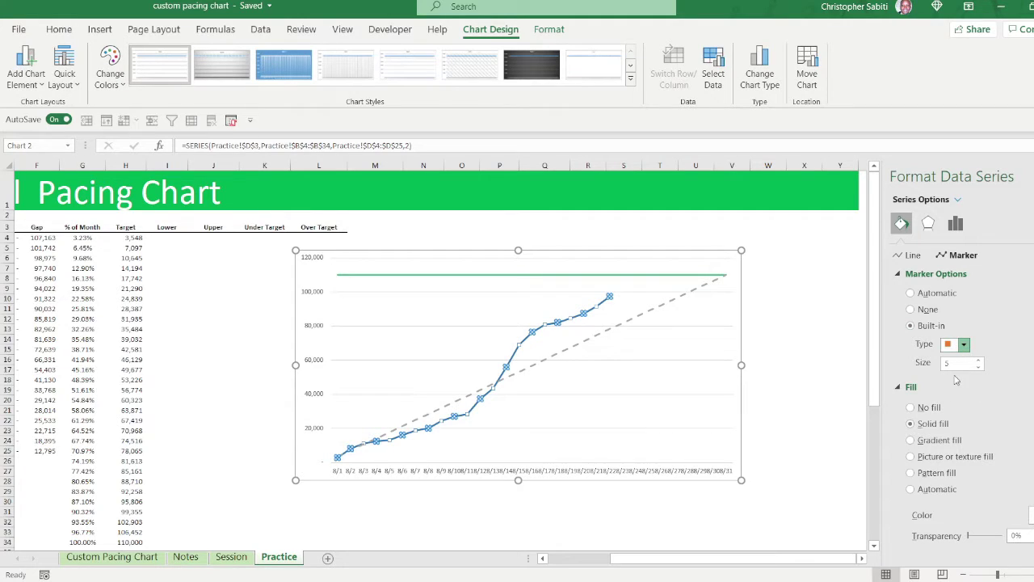
{"action": "left_click", "coordinate": [947, 377]}
{"action": "left_click", "coordinate": [978, 362]}
{"action": "left_click", "coordinate": [978, 361]}
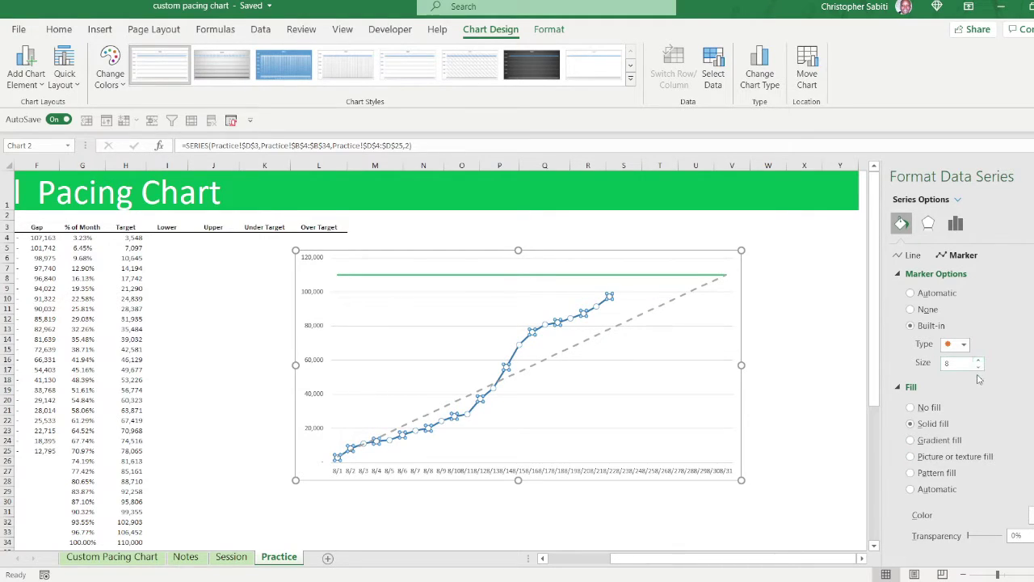
{"action": "left_click", "coordinate": [978, 368]}
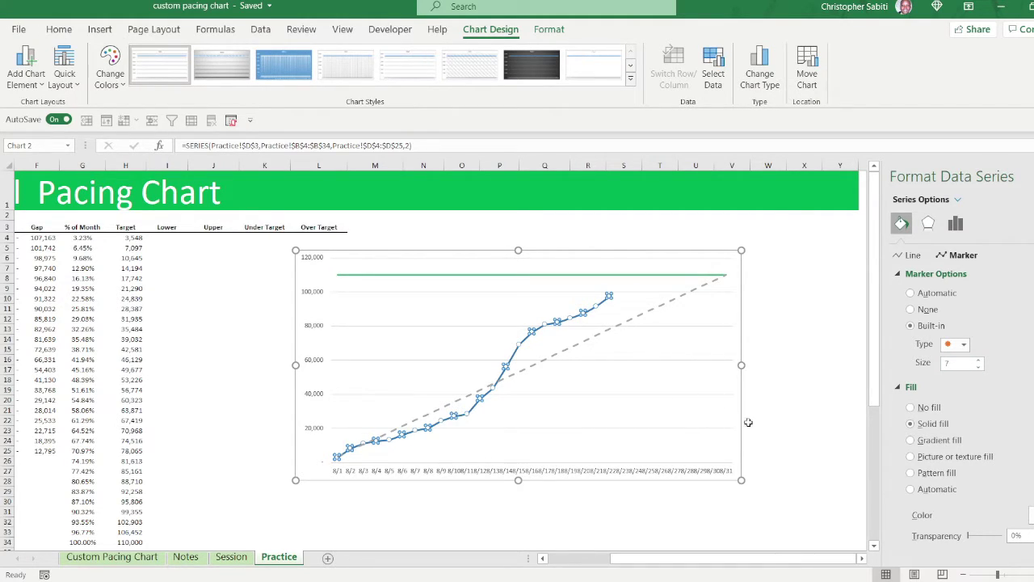
- Set the major unit of the chart's horizontal date axis to 2 days
{"action": "left_click", "coordinate": [583, 475]}
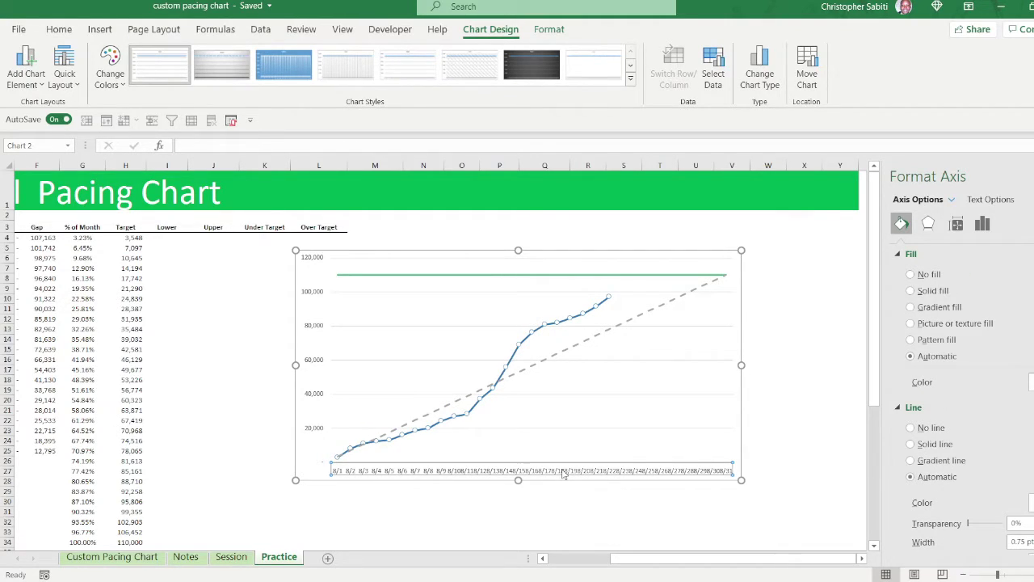
{"action": "left_click", "coordinate": [982, 225]}
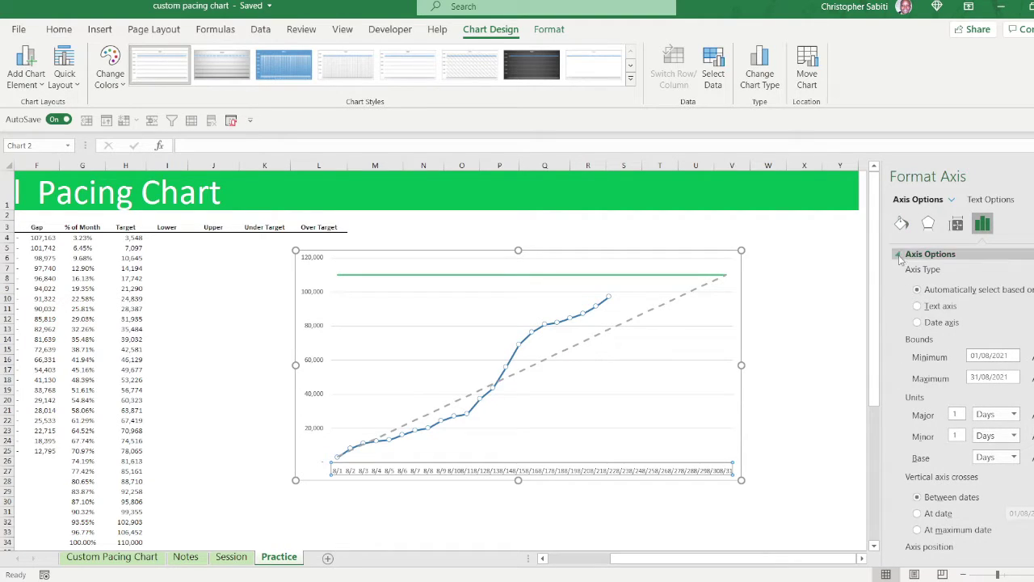
{"action": "left_click", "coordinate": [898, 255]}
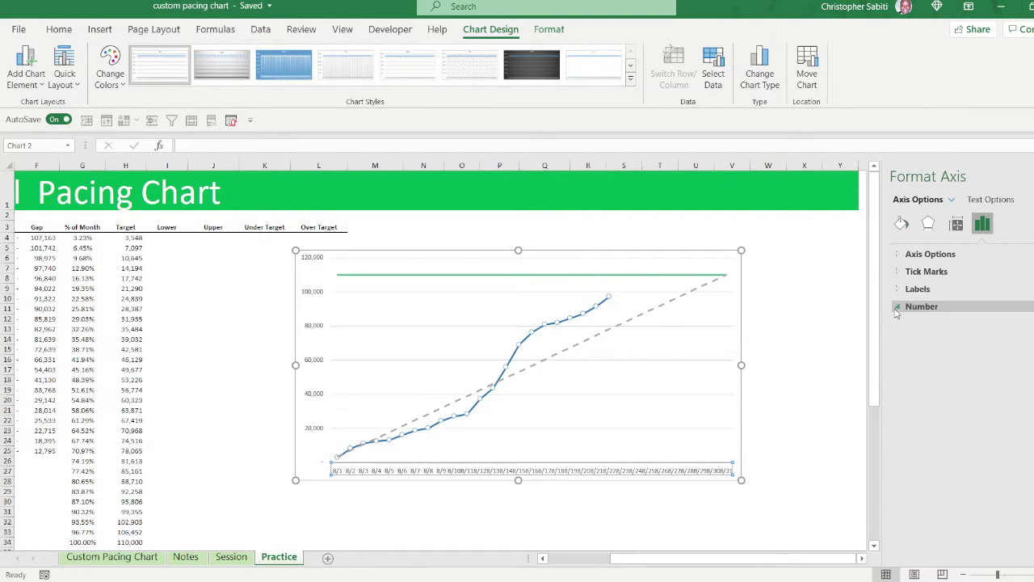
{"action": "left_click", "coordinate": [896, 312]}
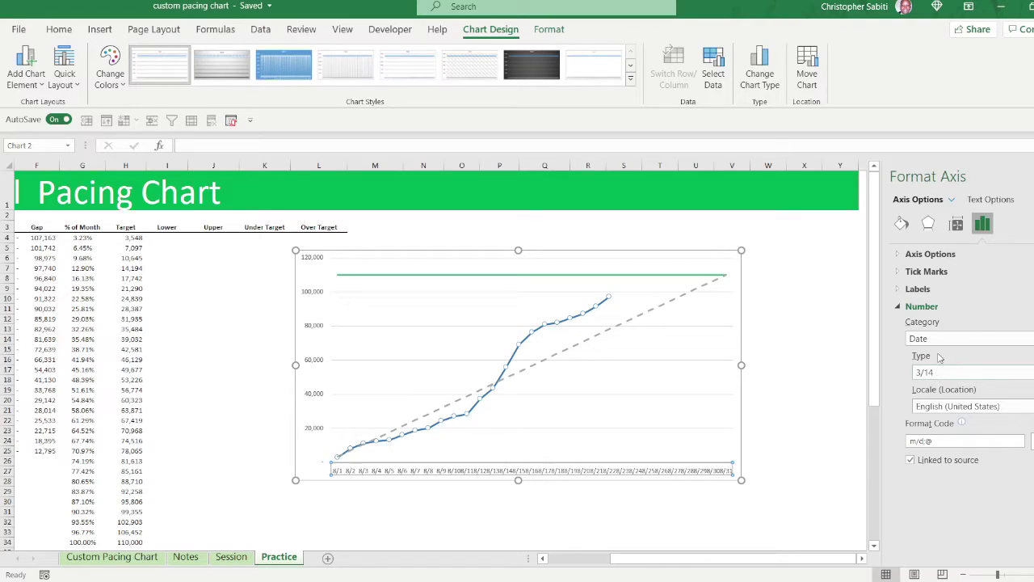
{"action": "left_click", "coordinate": [900, 307]}
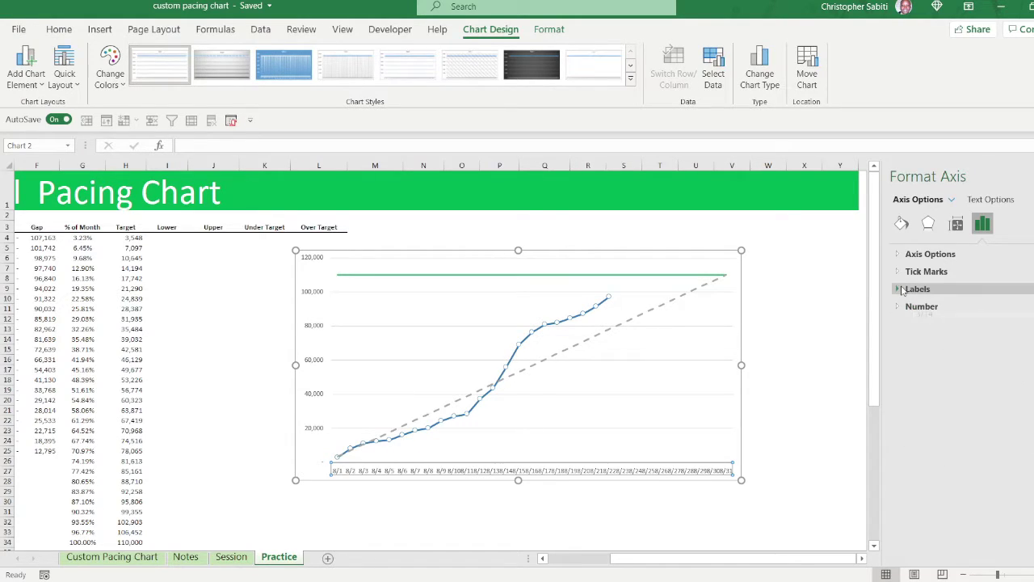
{"action": "left_click", "coordinate": [896, 291]}
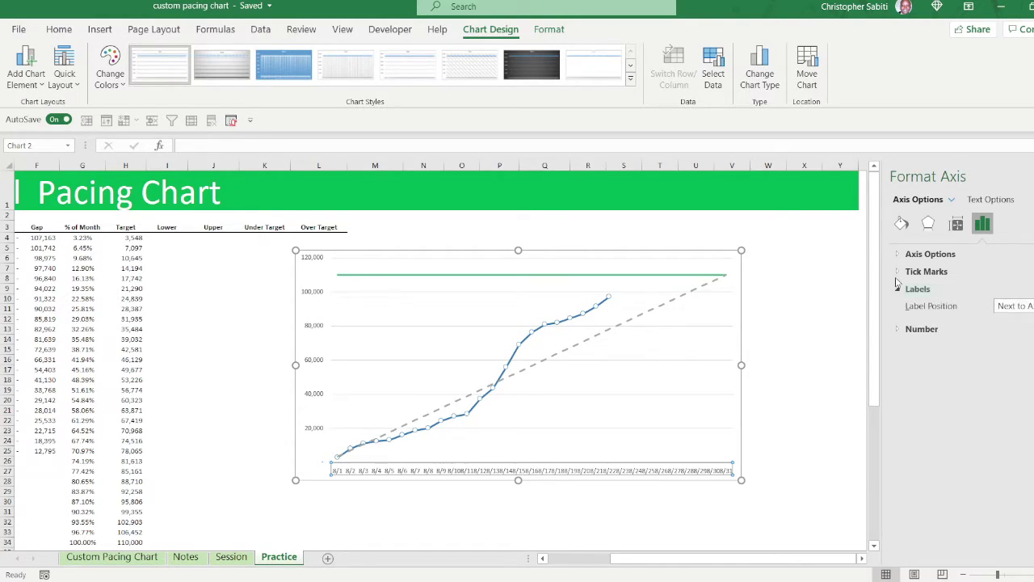
{"action": "left_click", "coordinate": [897, 271]}
{"action": "left_click", "coordinate": [898, 255]}
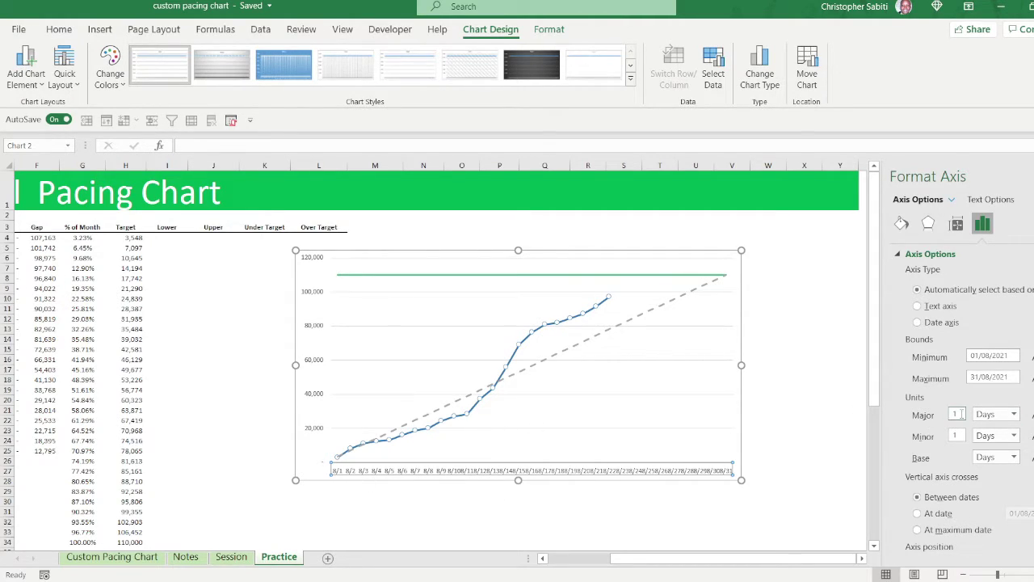
{"action": "key", "text": "Return"}
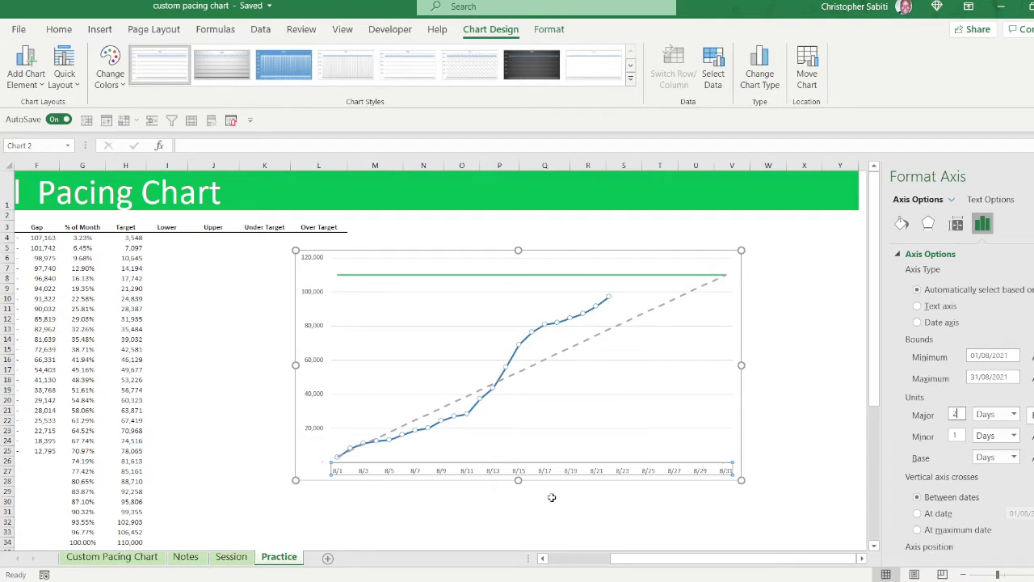
{"action": "left_click", "coordinate": [820, 351]}
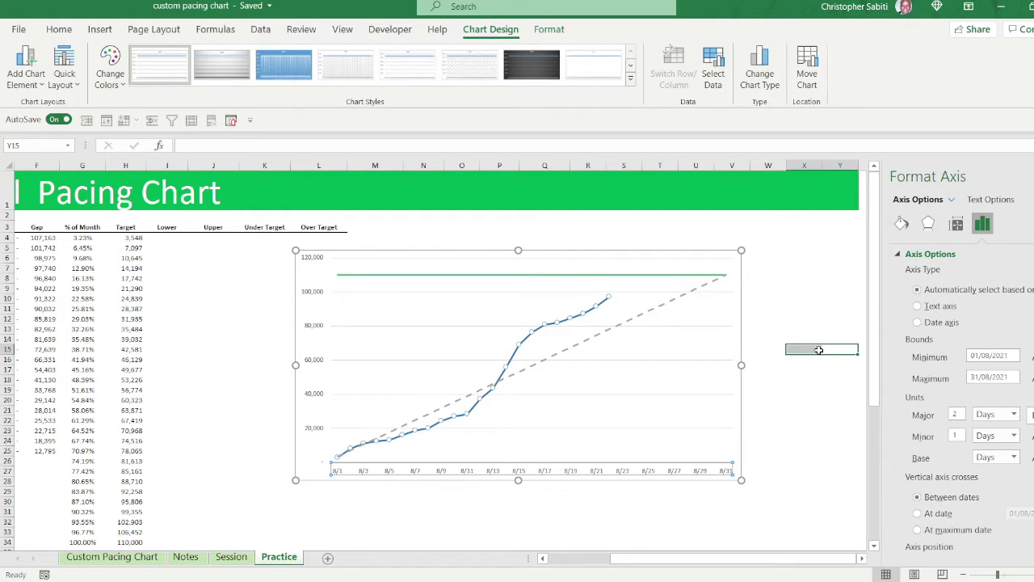
- Move the chart away from the table so it spans columns M to Y, and close the formatting pane
{"action": "left_click", "coordinate": [608, 256]}
{"action": "left_click_drag", "start_coordinate": [614, 253], "coordinate": [698, 252]}
{"action": "left_click", "coordinate": [1033, 176]}
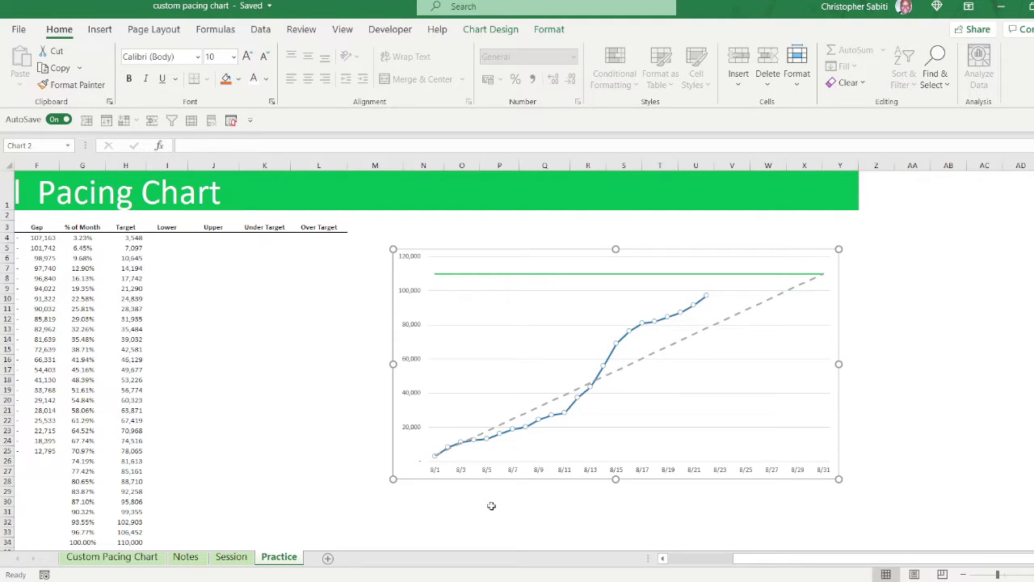
- Enter =MIN(D4,H4) in cell I4 of the Lower column to return the smaller of cumulative revenue and target
{"action": "left_click", "coordinate": [213, 264]}
{"action": "left_click", "coordinate": [166, 240]}
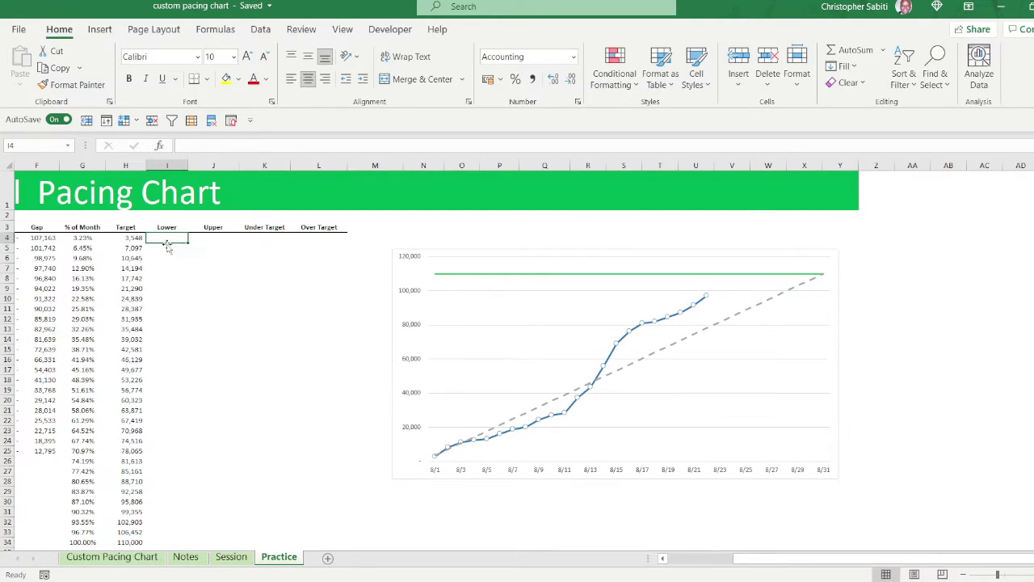
{"action": "left_click_drag", "start_coordinate": [715, 563], "coordinate": [706, 561]}
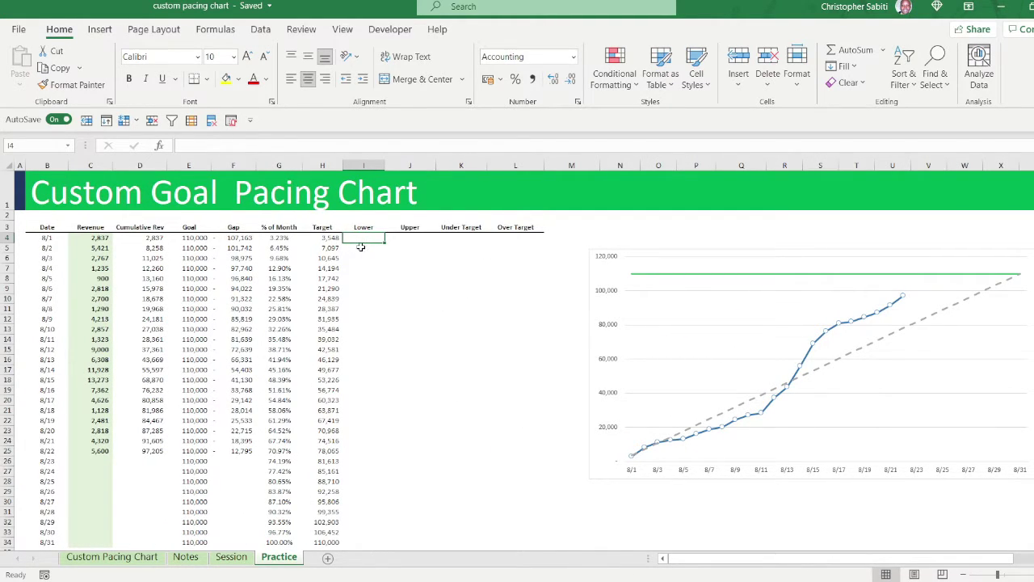
{"action": "type", "text": "=mi"}
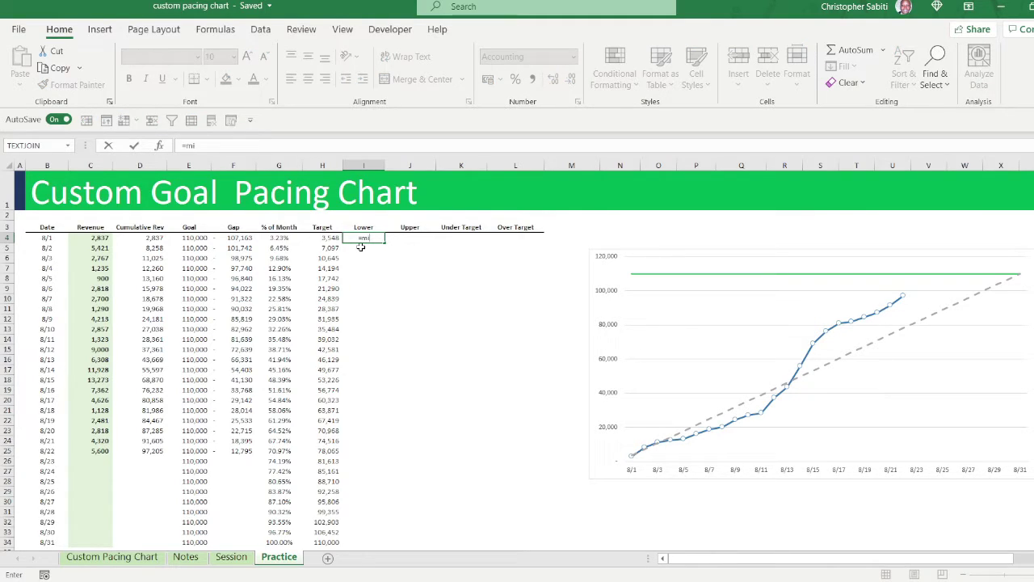
{"action": "type", "text": "n"}
{"action": "key", "text": "Tab"}
{"action": "left_click", "coordinate": [151, 239]}
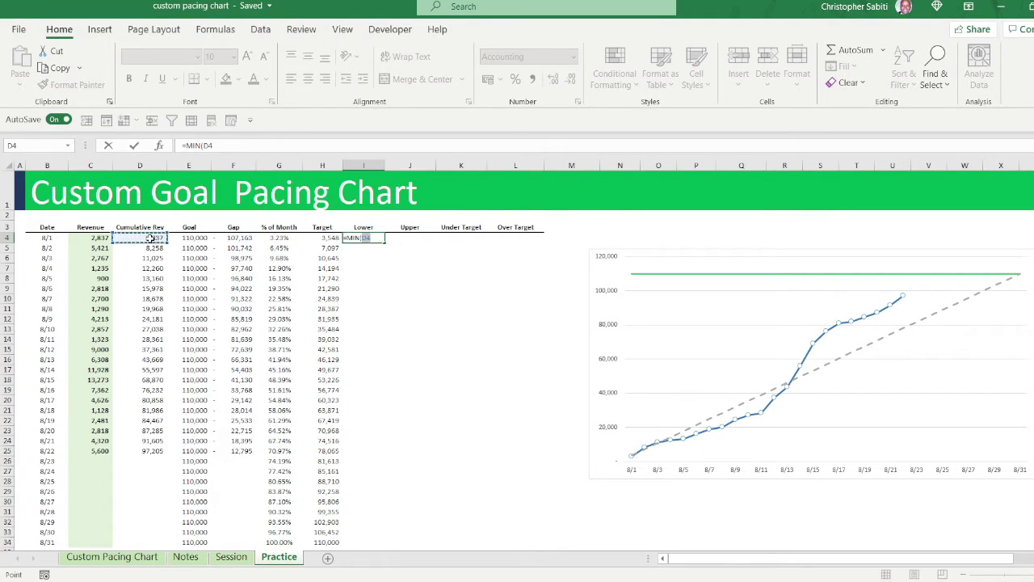
{"action": "type", "text": ","}
{"action": "left_click", "coordinate": [330, 239]}
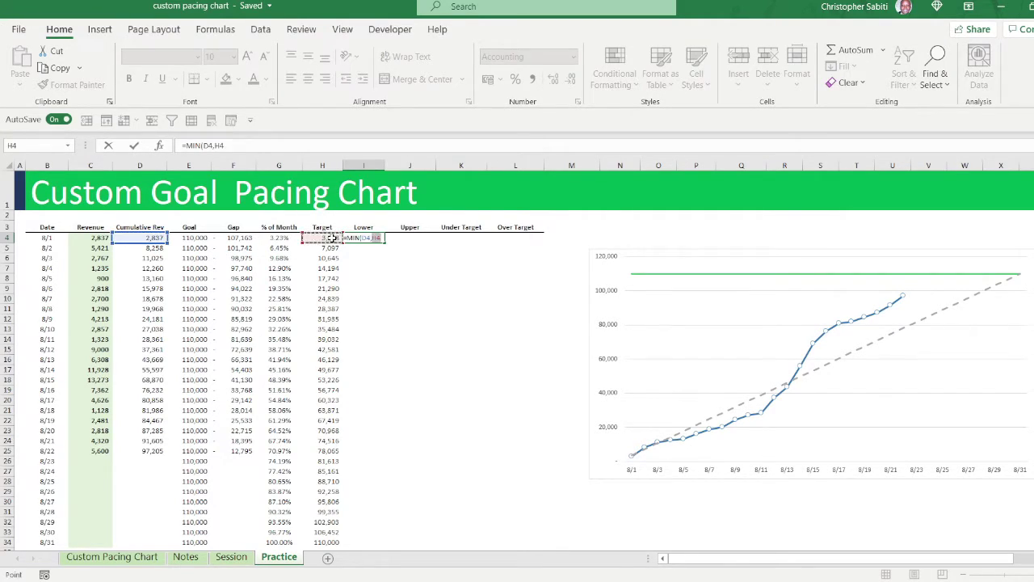
{"action": "key", "text": "Return"}
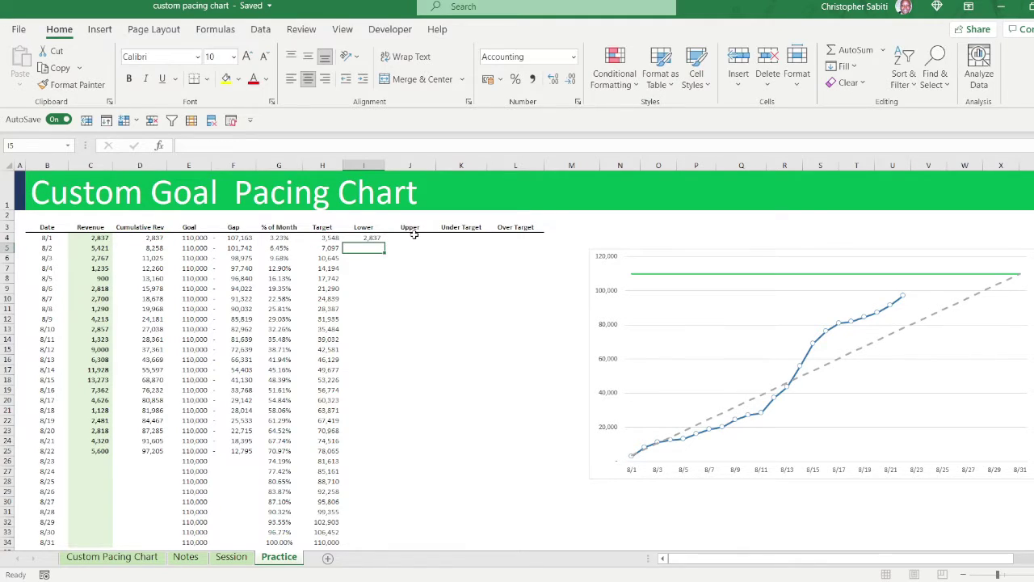
- Enter =MAX(D4,H4) in cell J4 of the Upper column to return the larger of cumulative revenue and target
{"action": "left_click", "coordinate": [420, 241]}
{"action": "type", "text": "=max"}
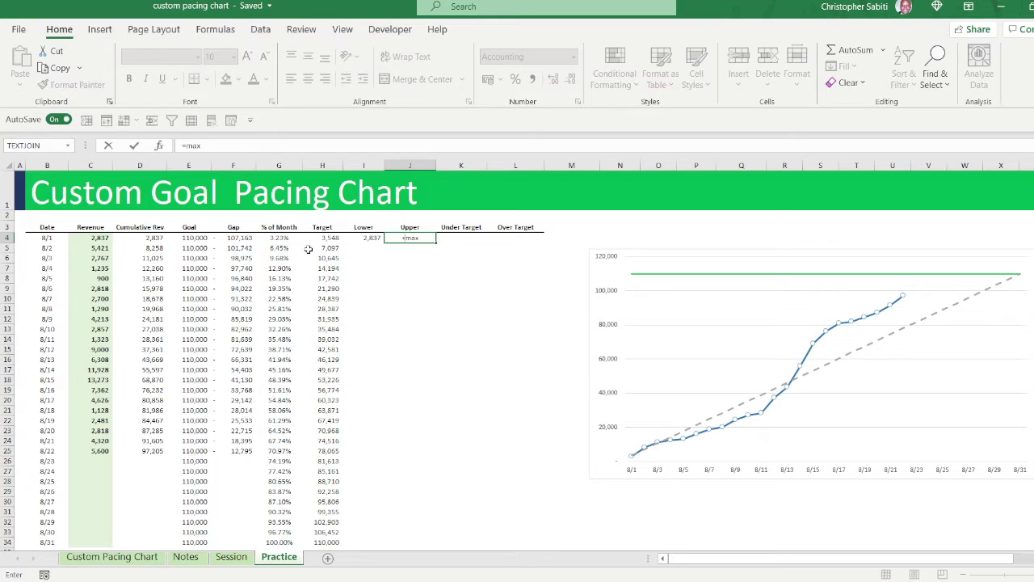
{"action": "key", "text": "Tab"}
{"action": "left_click", "coordinate": [151, 238]}
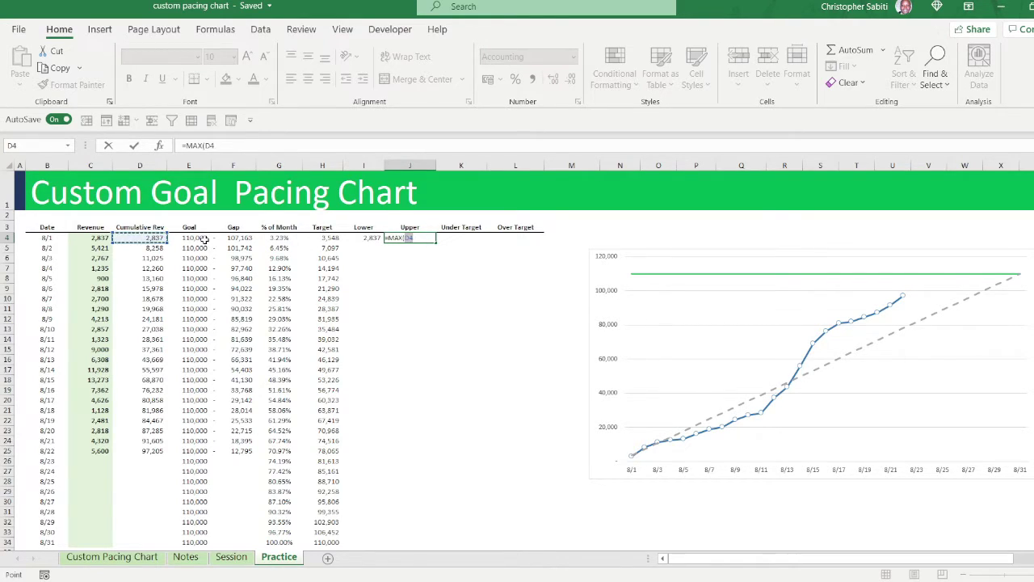
{"action": "type", "text": ","}
{"action": "left_click", "coordinate": [329, 238]}
{"action": "key", "text": "Return"}
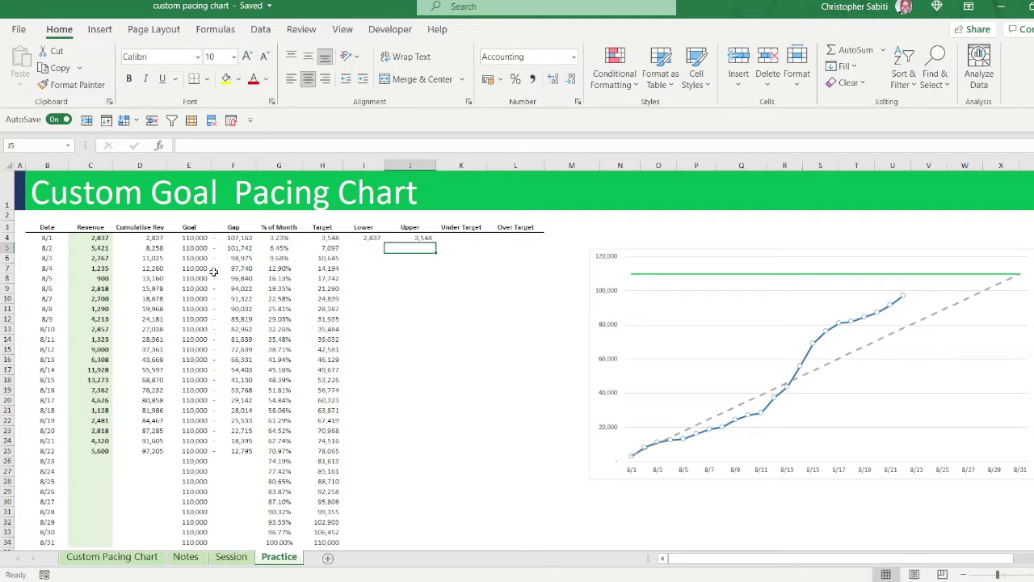
- Review the Lower and Upper formulas in I4 and J4 against the Cumulative Rev column they refer to
{"action": "left_click_drag", "start_coordinate": [153, 239], "coordinate": [145, 293]}
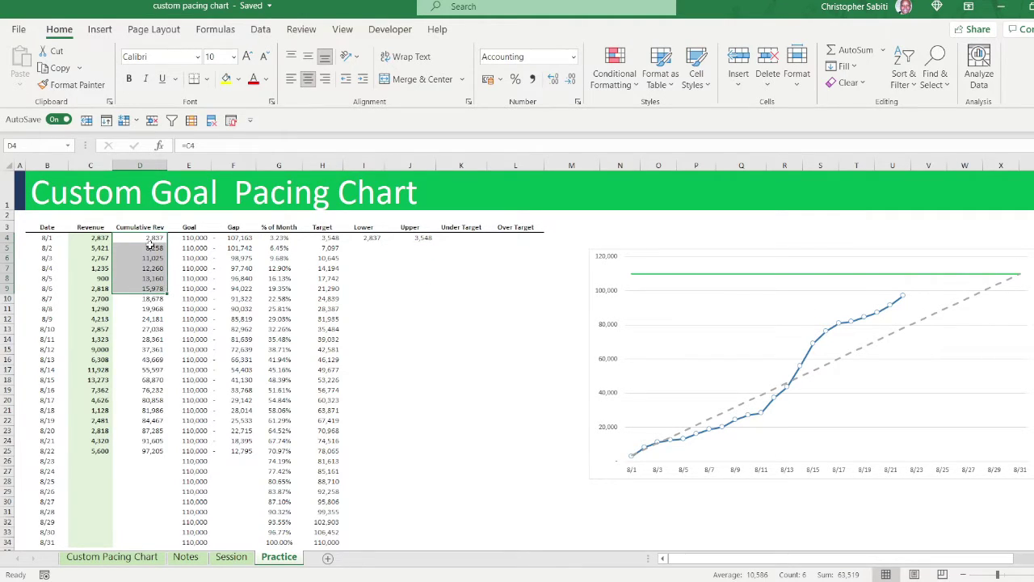
{"action": "left_click", "coordinate": [370, 240]}
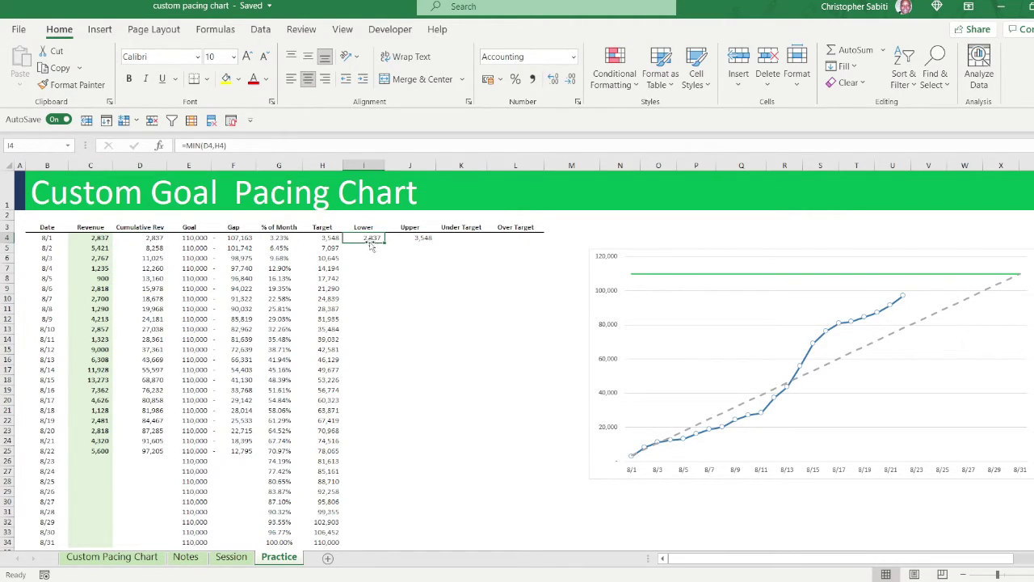
{"action": "left_click_drag", "start_coordinate": [146, 237], "coordinate": [144, 308]}
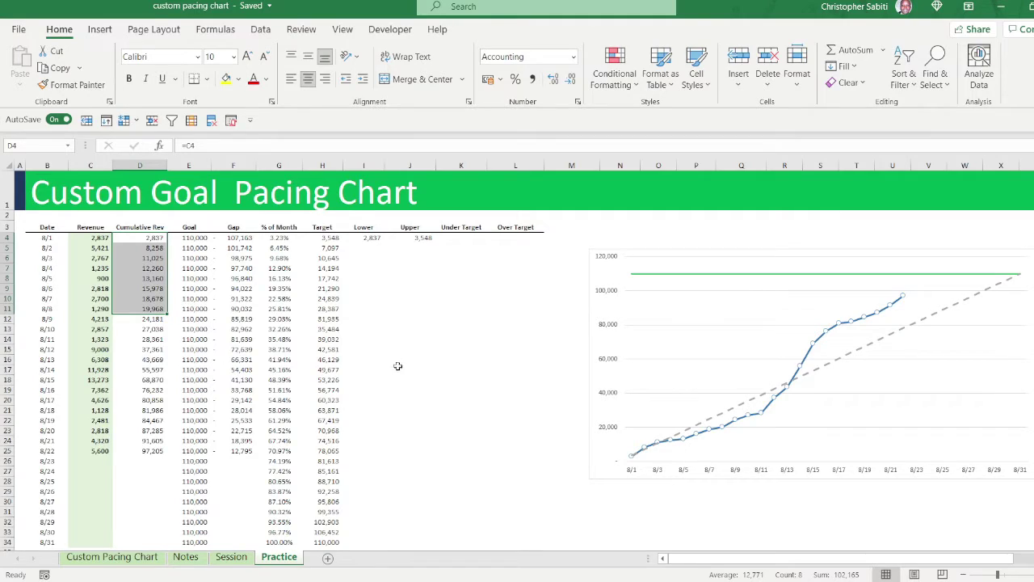
{"action": "left_click", "coordinate": [368, 237]}
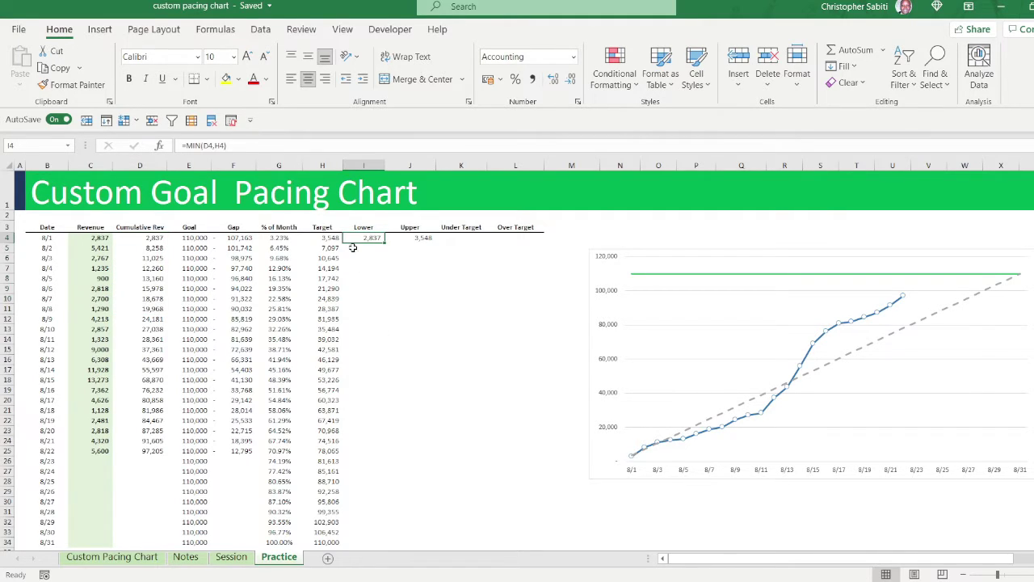
{"action": "left_click", "coordinate": [425, 237]}
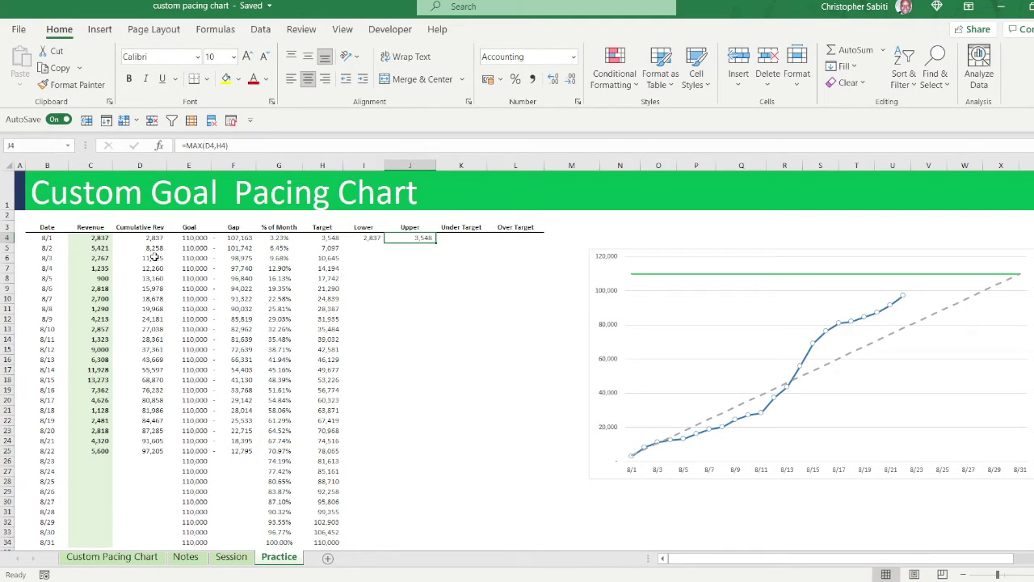
{"action": "left_click", "coordinate": [155, 257]}
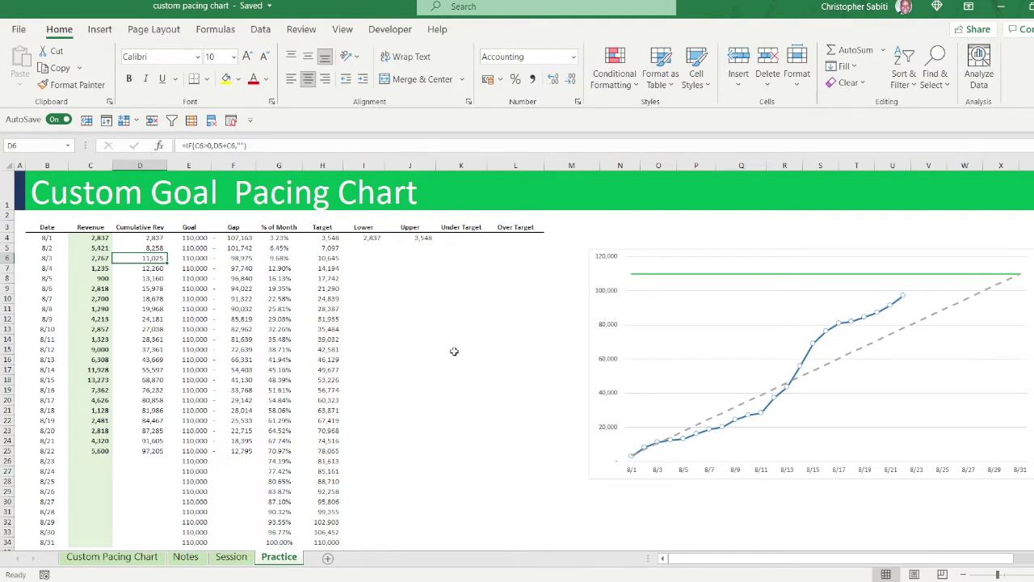
- Enter =IF(D4<H4,J4-I4,"") in cell K4 of the Under Target column
{"action": "left_click", "coordinate": [464, 240]}
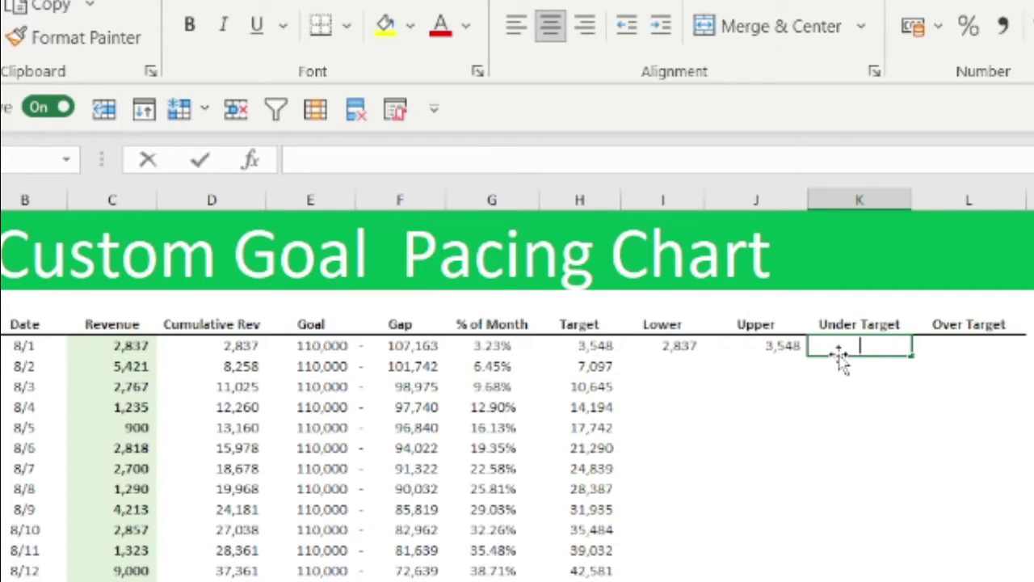
{"action": "type", "text": "=if"}
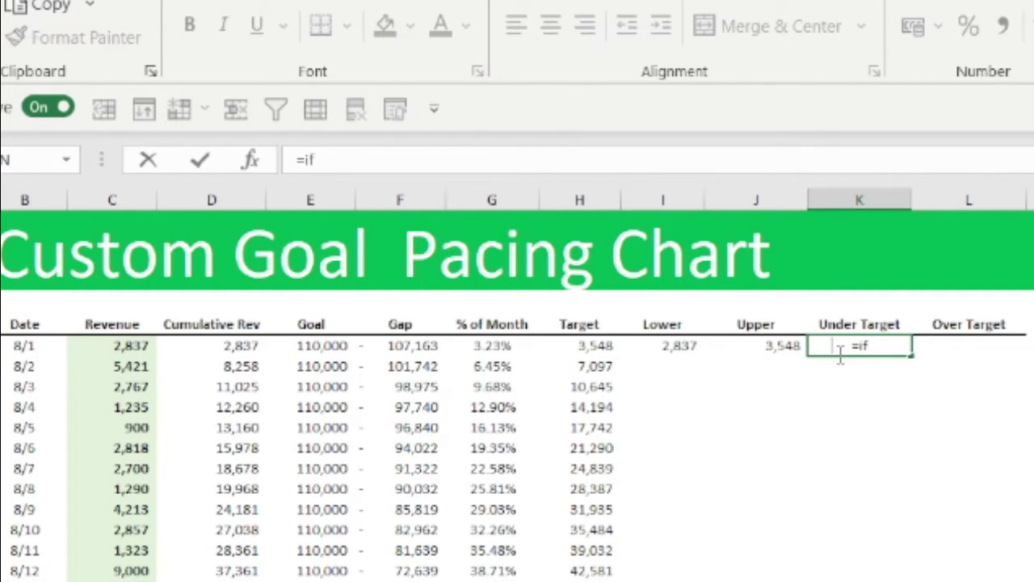
{"action": "key", "text": "Tab"}
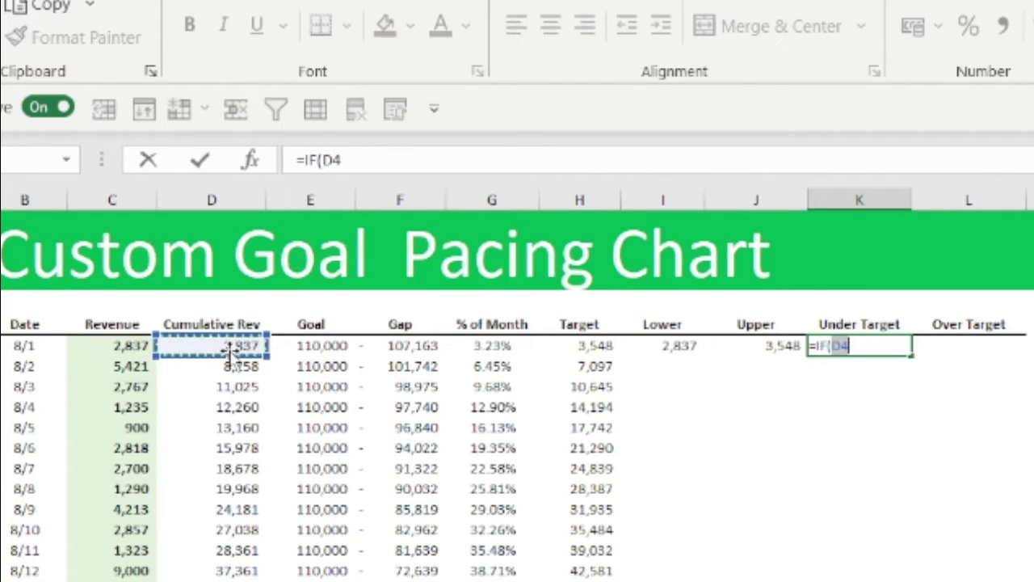
{"action": "type", "text": "<"}
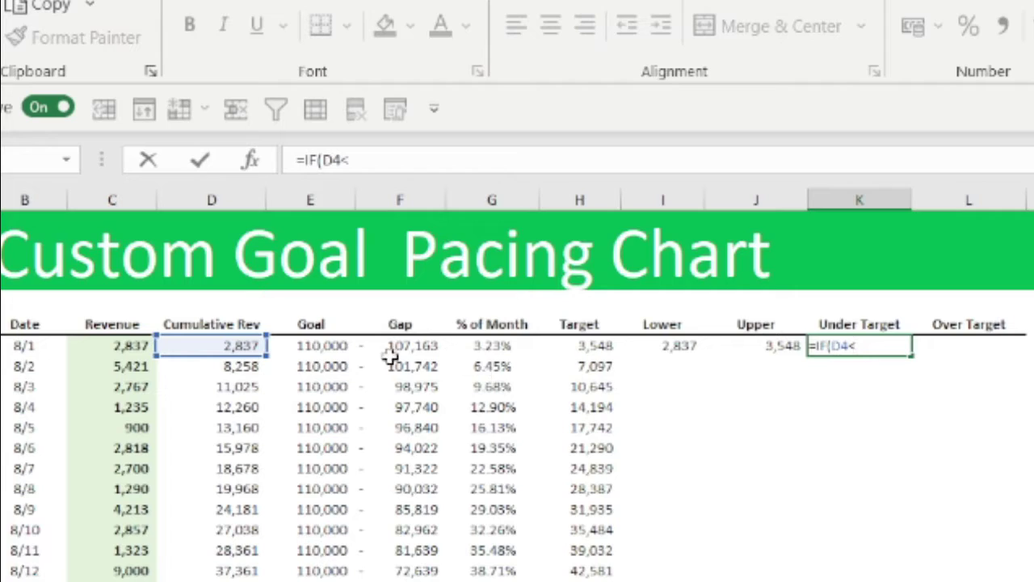
{"action": "left_click", "coordinate": [594, 345]}
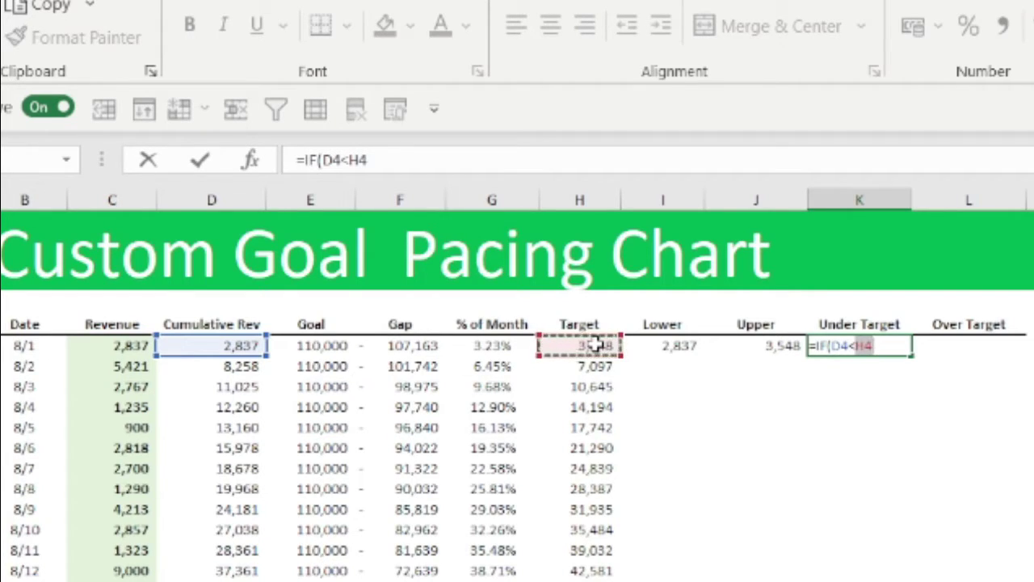
{"action": "type", "text": ","}
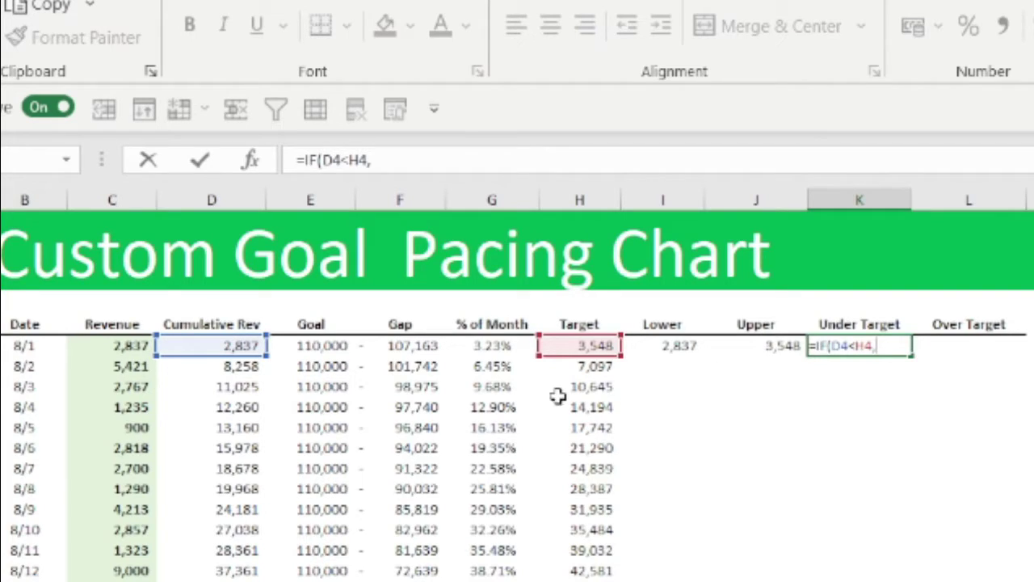
{"action": "left_click", "coordinate": [759, 346]}
{"action": "type", "text": "-"}
{"action": "left_click", "coordinate": [681, 355]}
{"action": "type", "text": ","}
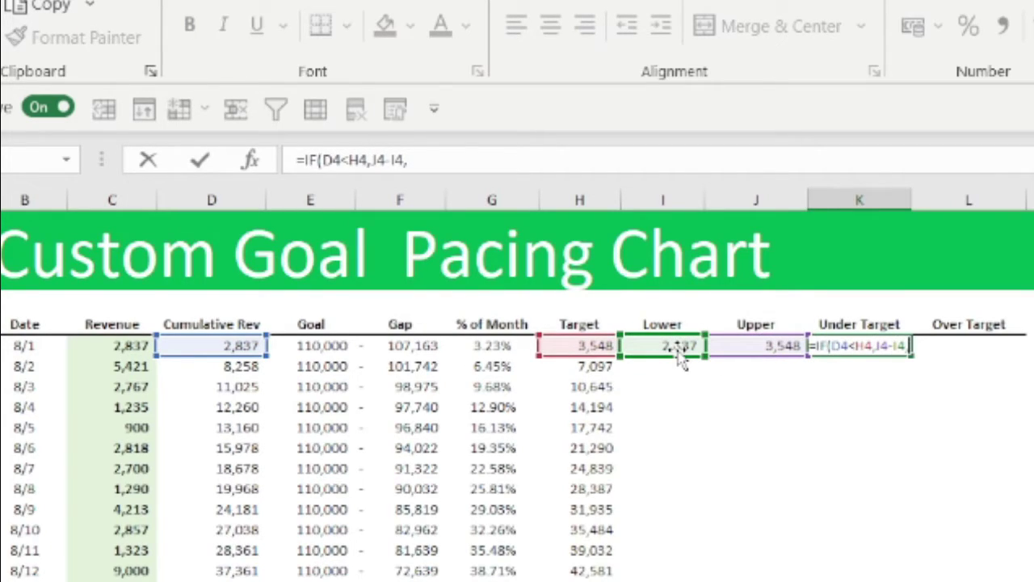
{"action": "type", "text": "\"\")"}
{"action": "key", "text": "Return"}
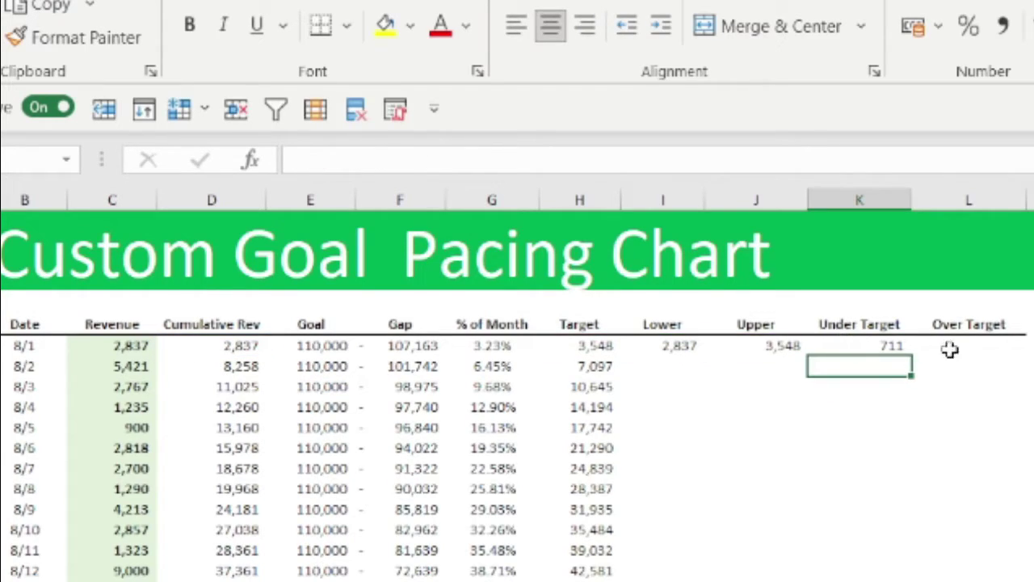
- Enter =IF(D4>H4,J4-I4,"") in cell L4 of the Over Target column
{"action": "double_click", "coordinate": [964, 344]}
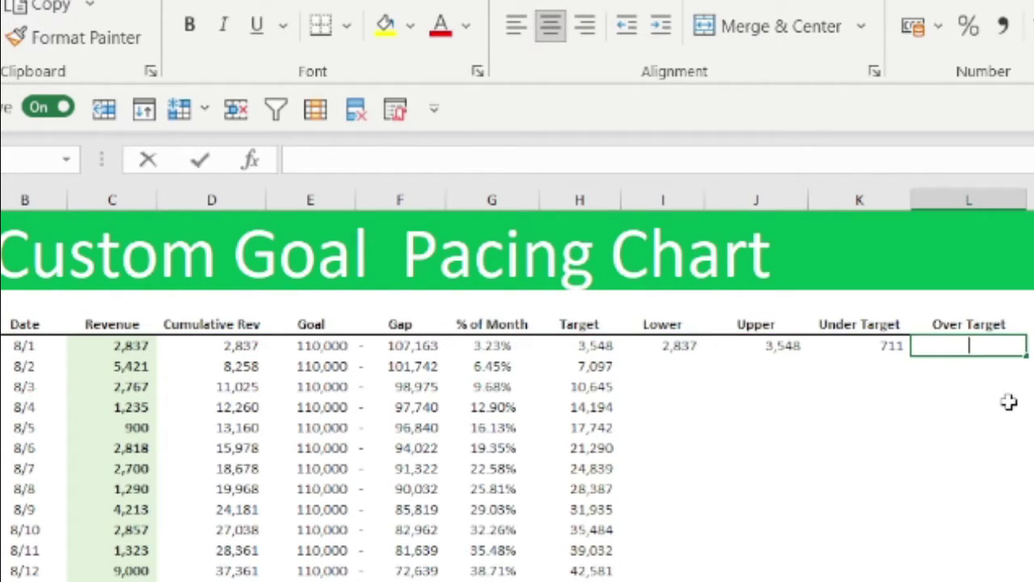
{"action": "type", "text": "=if"}
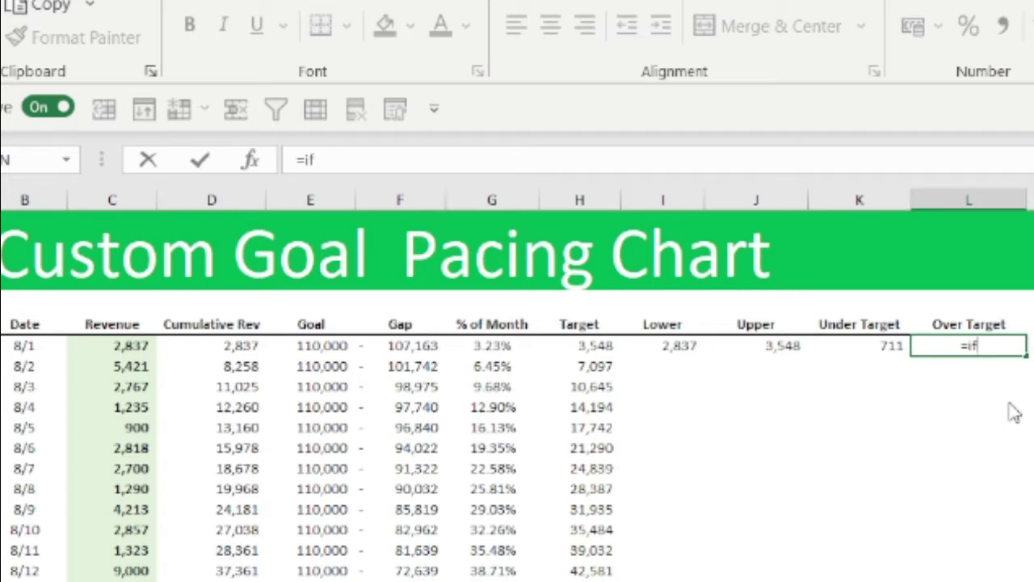
{"action": "key", "text": "Tab"}
{"action": "key", "text": "Left"}
{"action": "key", "text": "Left"}
{"action": "key", "text": "Left"}
{"action": "key", "text": "Left"}
{"action": "key", "text": "Left"}
{"action": "key", "text": "Left"}
{"action": "key", "text": "Left"}
{"action": "key", "text": "Left"}
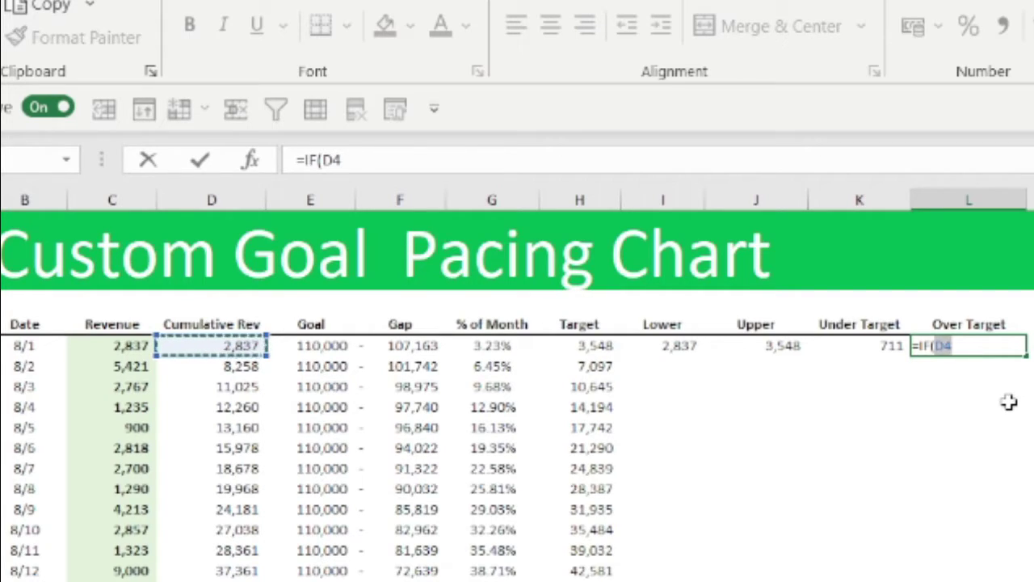
{"action": "type", "text": ">"}
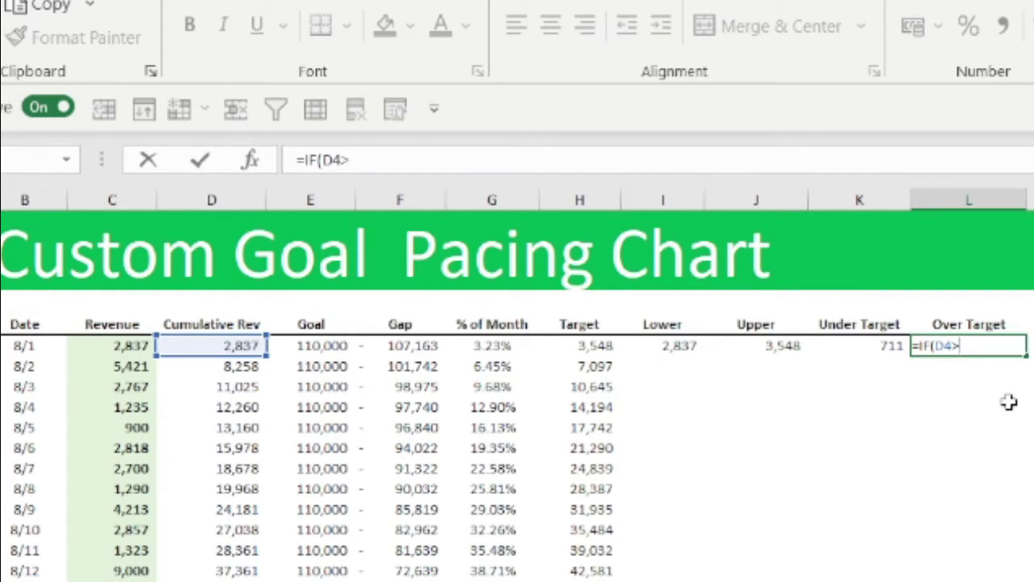
{"action": "key", "text": "Right"}
{"action": "key", "text": "Right"}
{"action": "key", "text": "Right"}
{"action": "key", "text": "Right"}
{"action": "key", "text": "Right"}
{"action": "key", "text": "Left"}
{"action": "key", "text": "Left"}
{"action": "key", "text": "Left"}
{"action": "key", "text": "Left"}
{"action": "key", "text": "Left"}
{"action": "key", "text": "Left"}
{"action": "key", "text": "Left"}
{"action": "key", "text": "Left"}
{"action": "key", "text": "Left"}
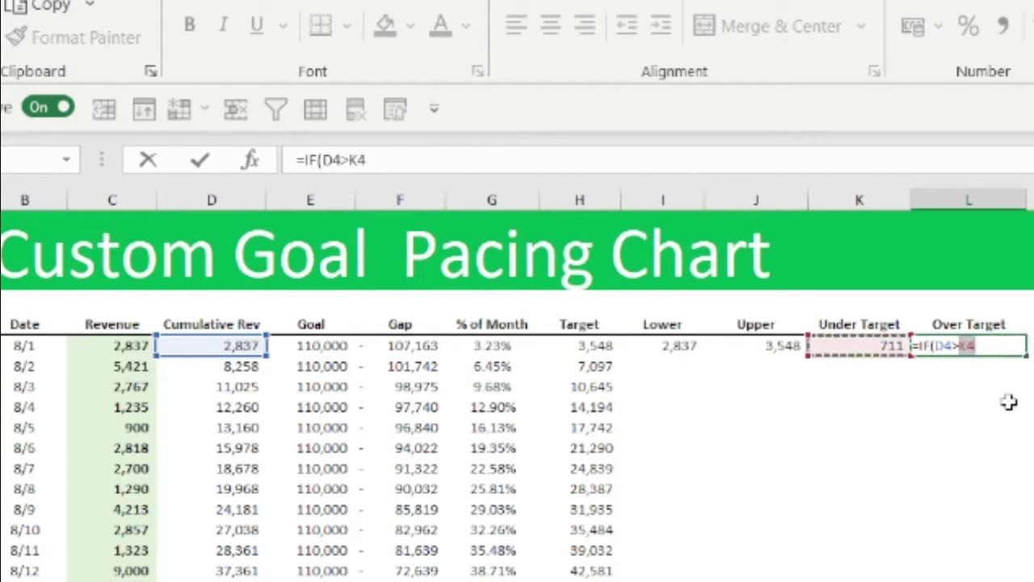
{"action": "type", "text": ","}
{"action": "key", "text": "Left"}
{"action": "key", "text": "Left"}
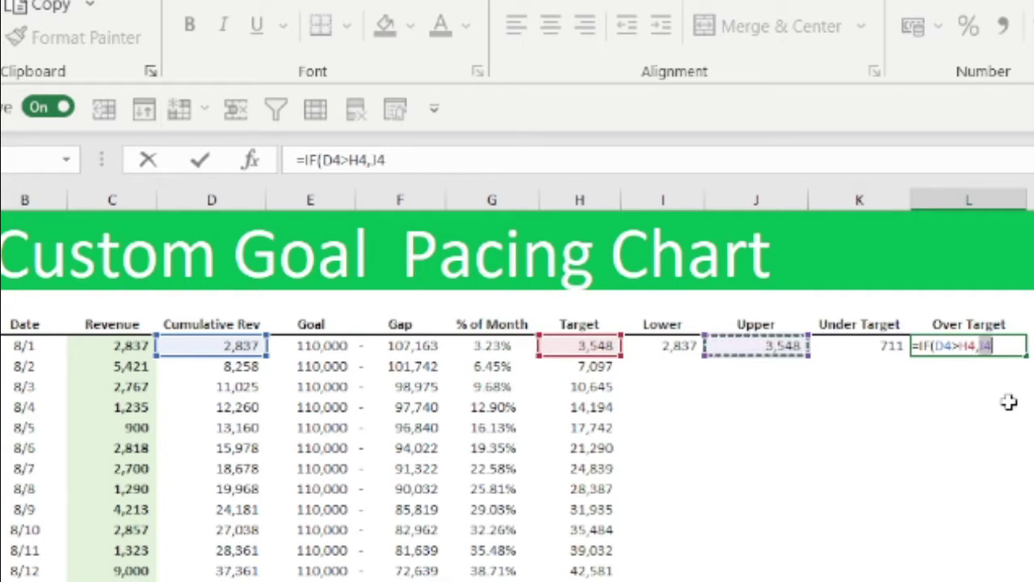
{"action": "type", "text": "-"}
{"action": "key", "text": "Left"}
{"action": "key", "text": "Left"}
{"action": "key", "text": "Left"}
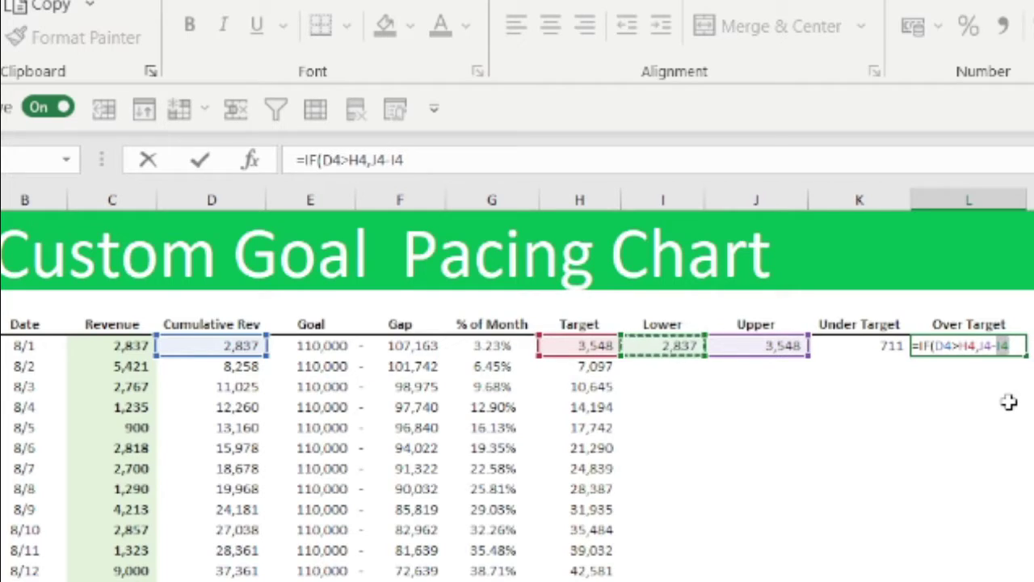
{"action": "type", "text": ",\"\""}
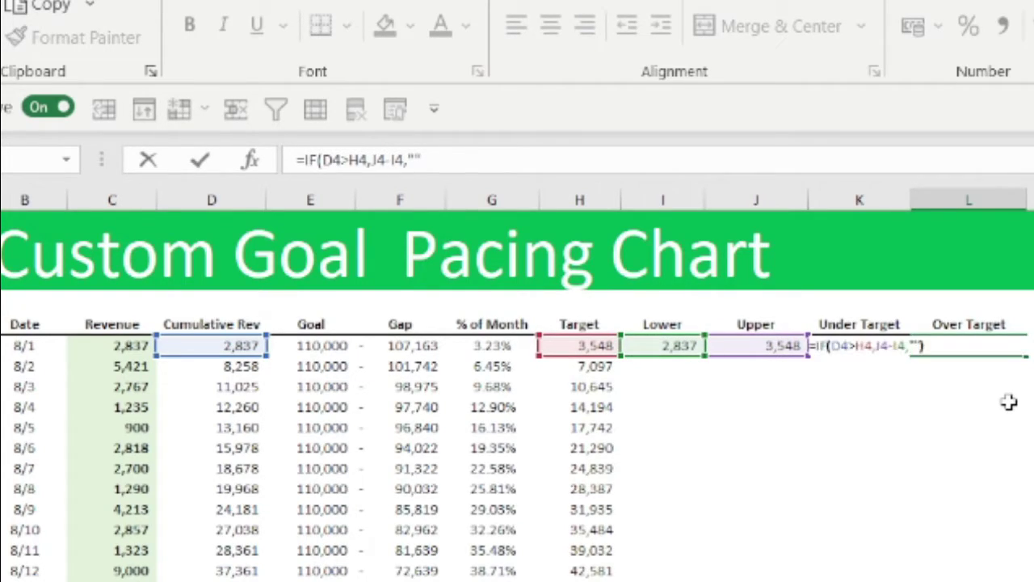
{"action": "key", "text": "Return"}
- Fill the Lower, Upper, Under Target and Over Target formulas in I4:L4 down to row 34
{"action": "left_click", "coordinate": [937, 409]}
{"action": "left_click_drag", "start_coordinate": [671, 345], "coordinate": [1002, 342]}
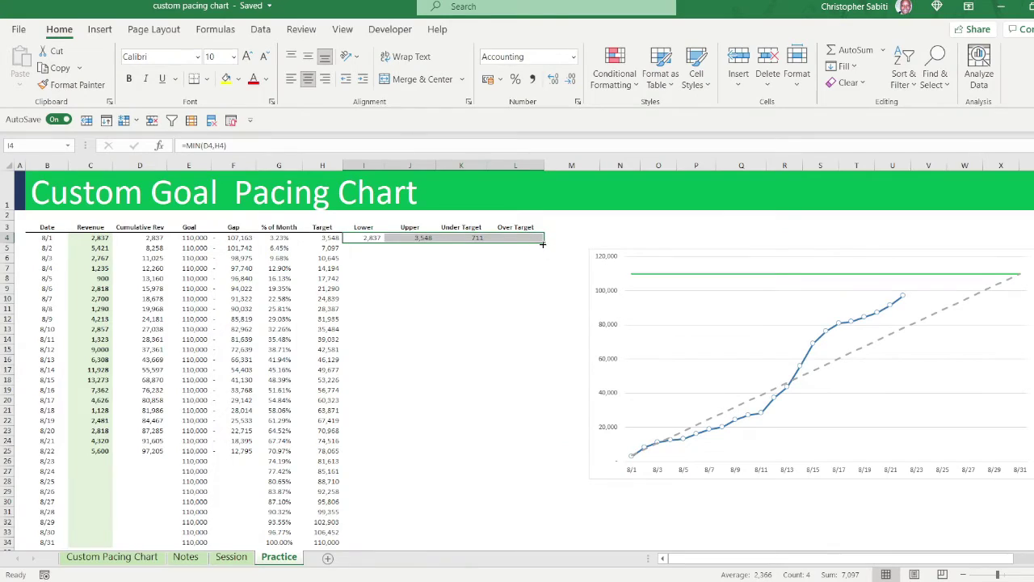
{"action": "double_click", "coordinate": [1026, 356]}
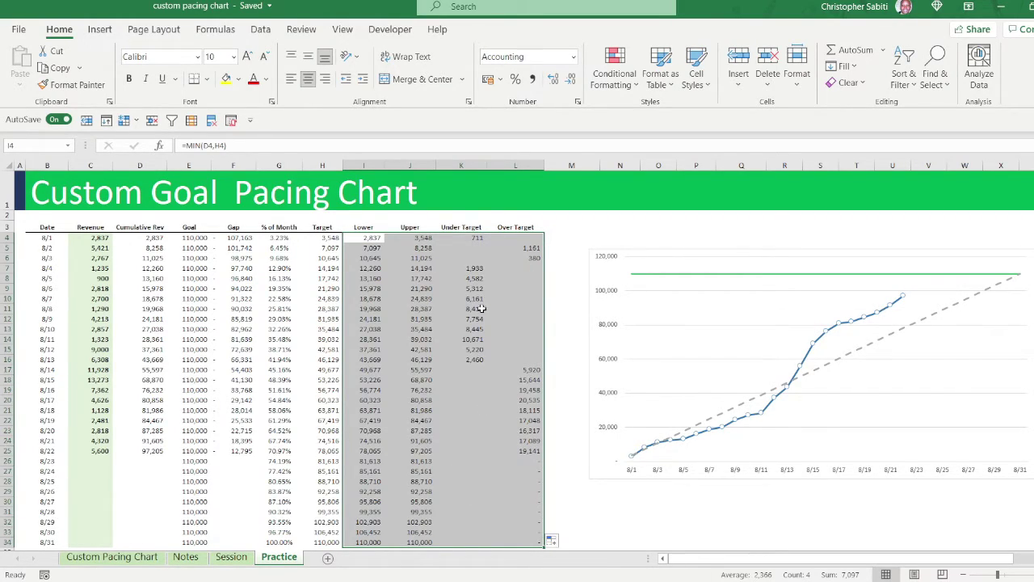
{"action": "left_click", "coordinate": [465, 471]}
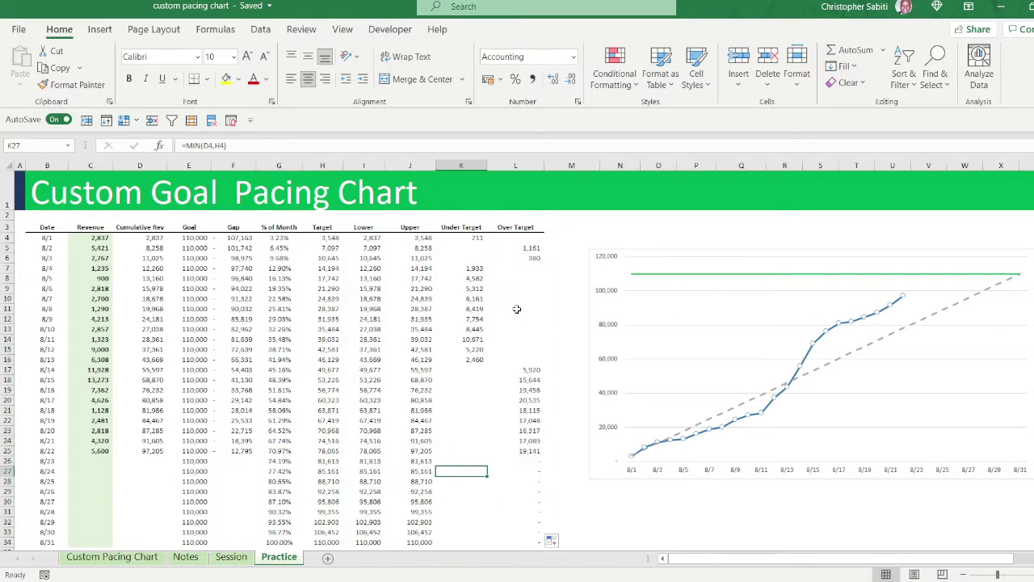
- Check the Under Target and Over Target values against the revenue and target lines in the chart
{"action": "left_click", "coordinate": [472, 255]}
{"action": "key", "text": "Up"}
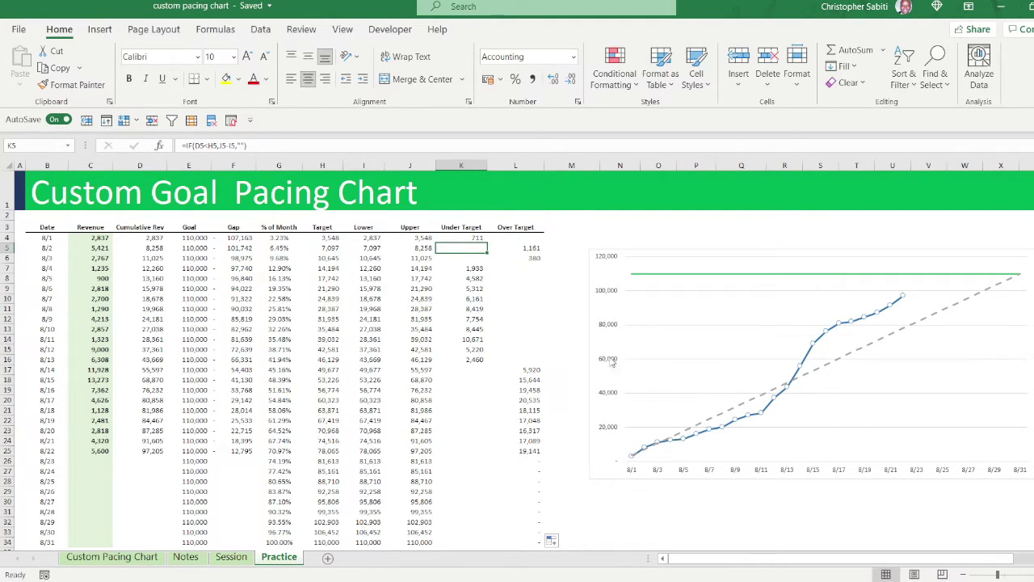
{"action": "left_click_drag", "start_coordinate": [471, 269], "coordinate": [462, 360]}
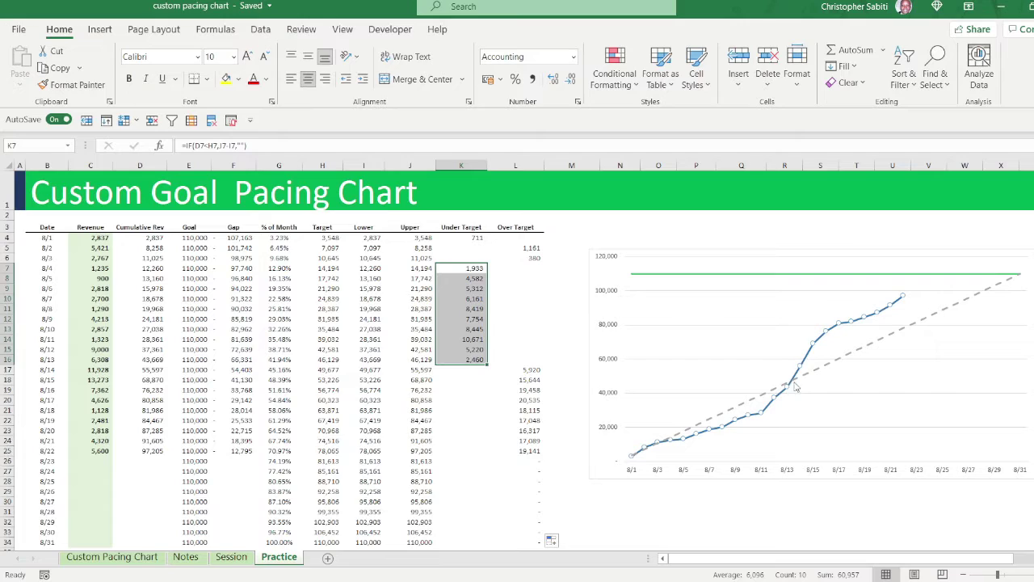
{"action": "left_click", "coordinate": [521, 363]}
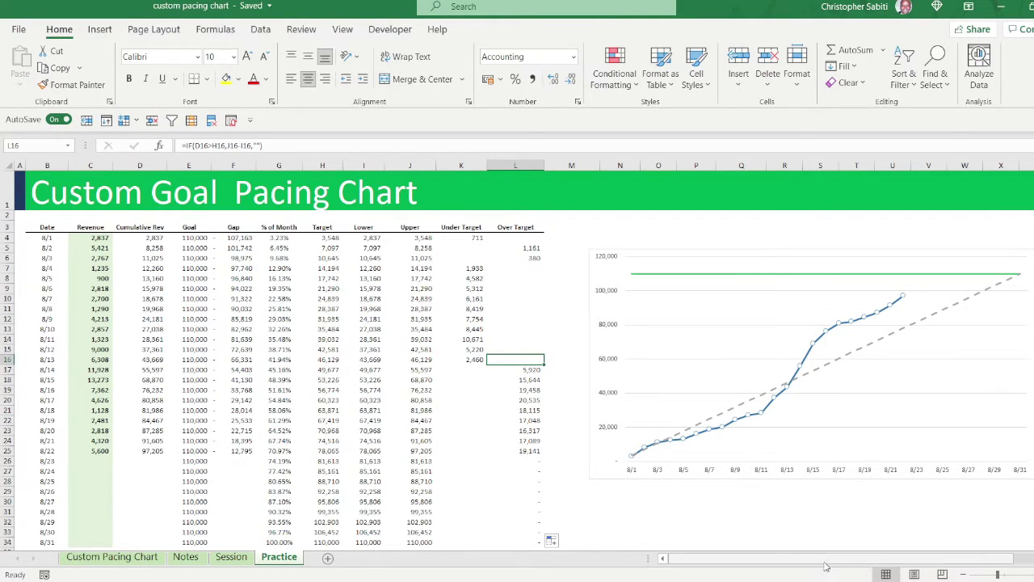
- Add a Lower series to the chart, using I3 as its name and I4:I34 as its values
{"action": "scroll", "coordinate": [826, 565], "scroll_direction": "right", "scroll_amount": 3}
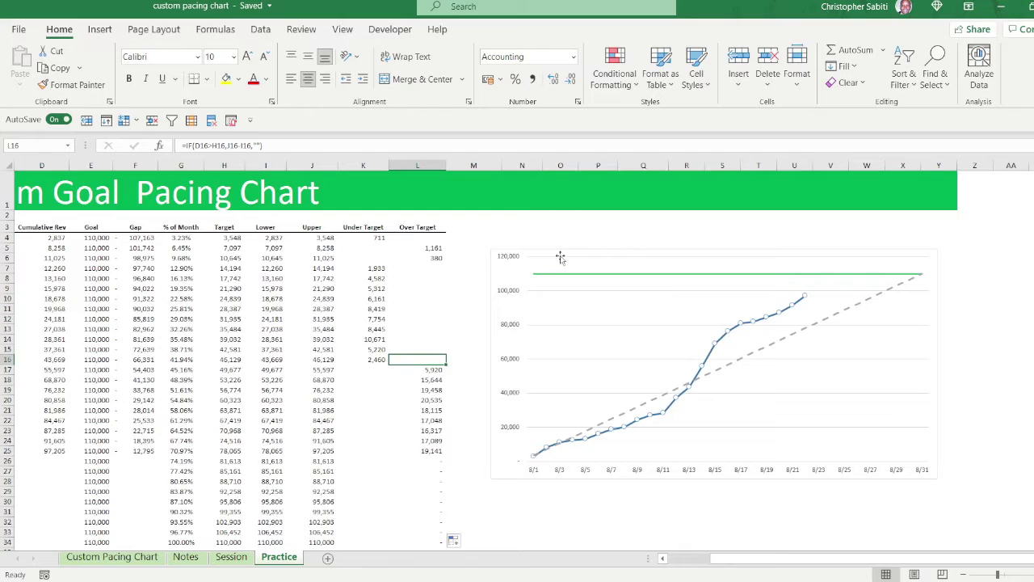
{"action": "left_click", "coordinate": [560, 257]}
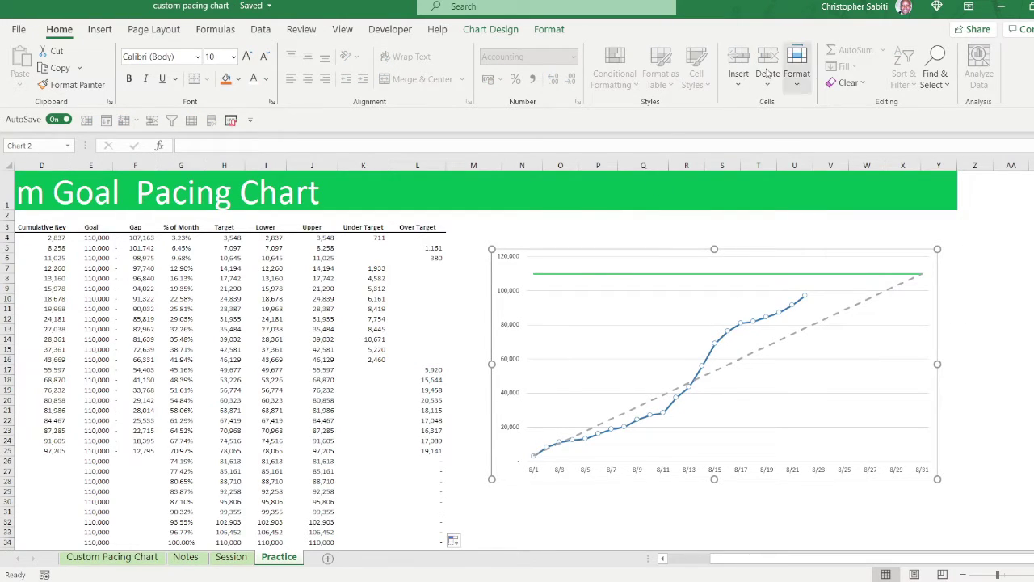
{"action": "left_click", "coordinate": [490, 33]}
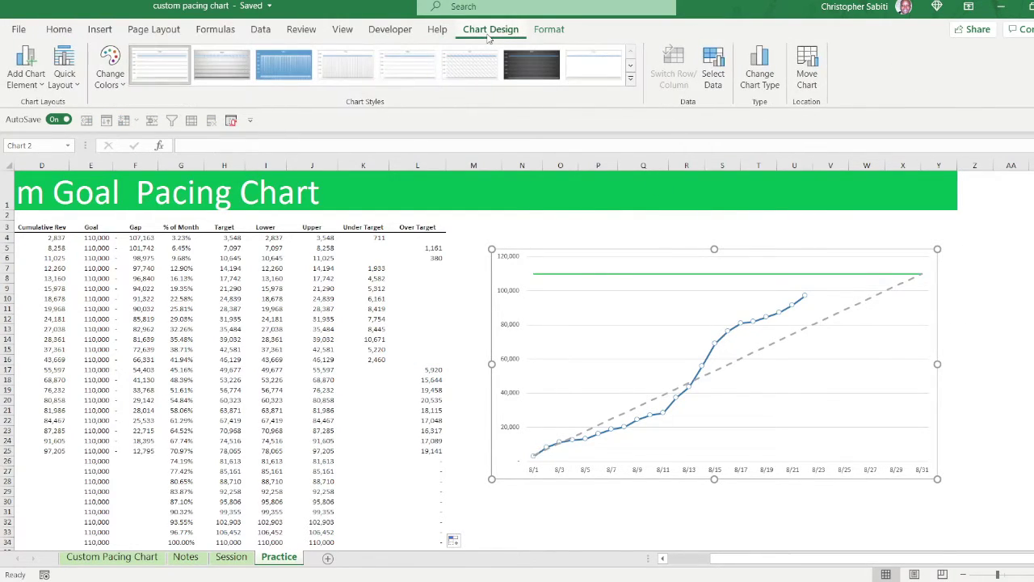
{"action": "left_click", "coordinate": [713, 79]}
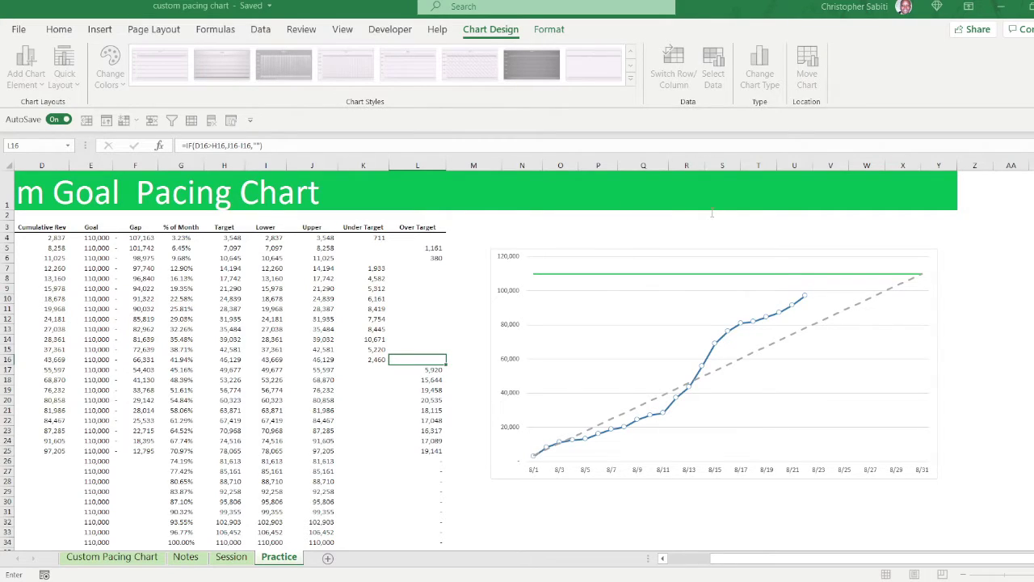
{"action": "left_click", "coordinate": [265, 227]}
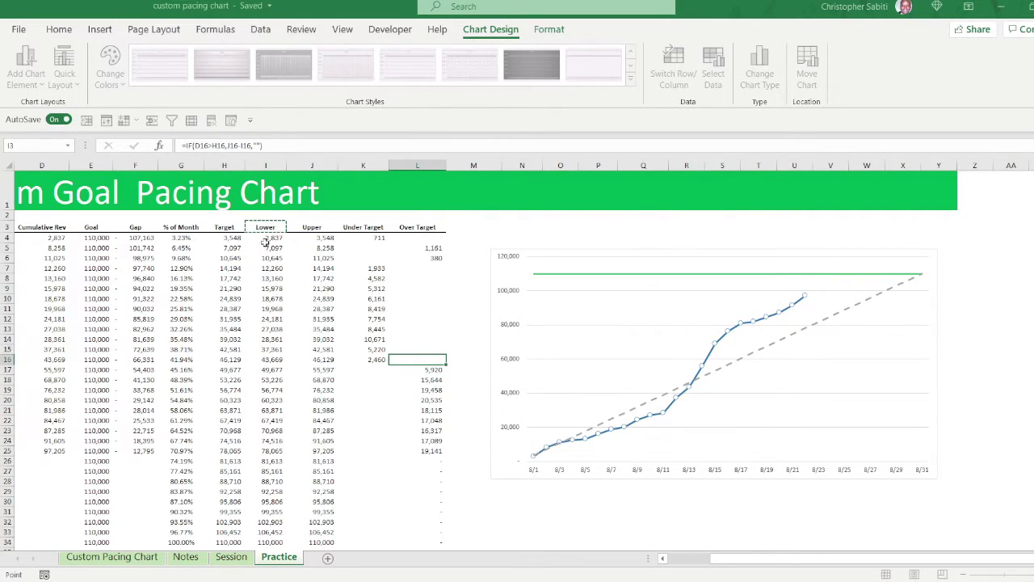
{"action": "left_click", "coordinate": [695, 242]}
{"action": "left_click", "coordinate": [277, 239]}
{"action": "key", "text": "ctrl+shift+Down"}
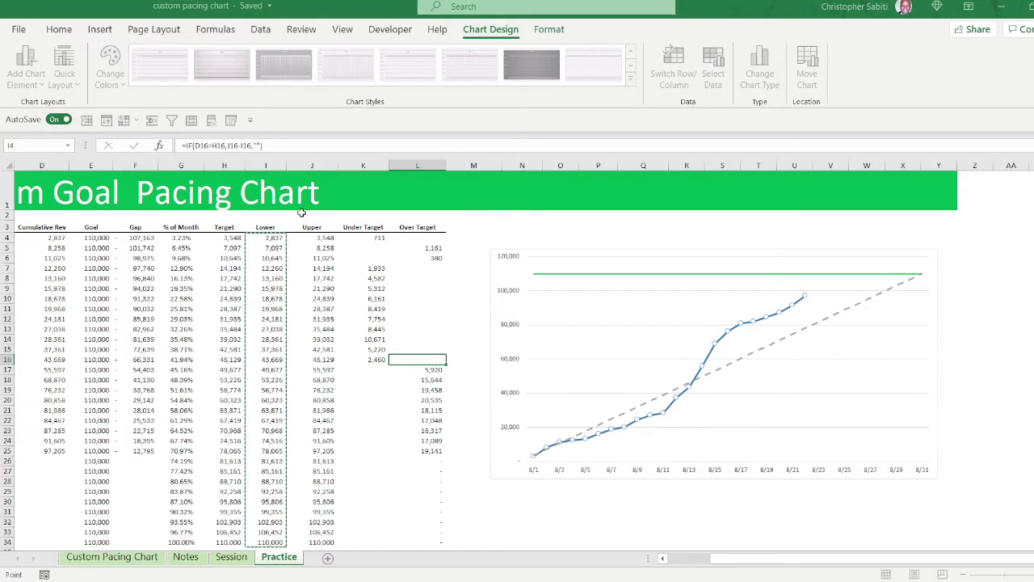
{"action": "key", "text": "Return"}
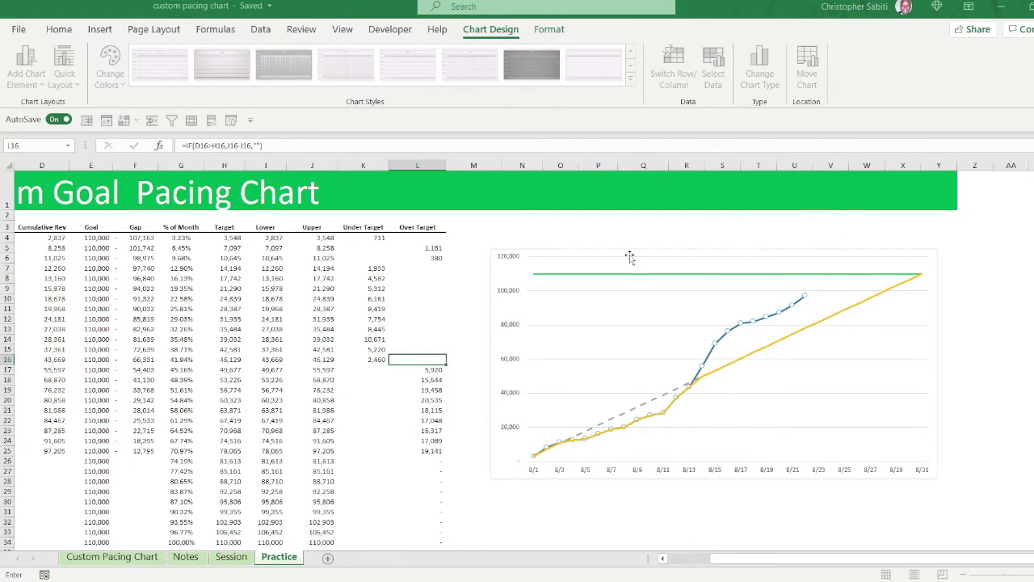
- Set the chart's horizontal axis labels to the dates in B4:B34
{"action": "scroll", "coordinate": [730, 570], "scroll_direction": "left", "scroll_amount": 3}
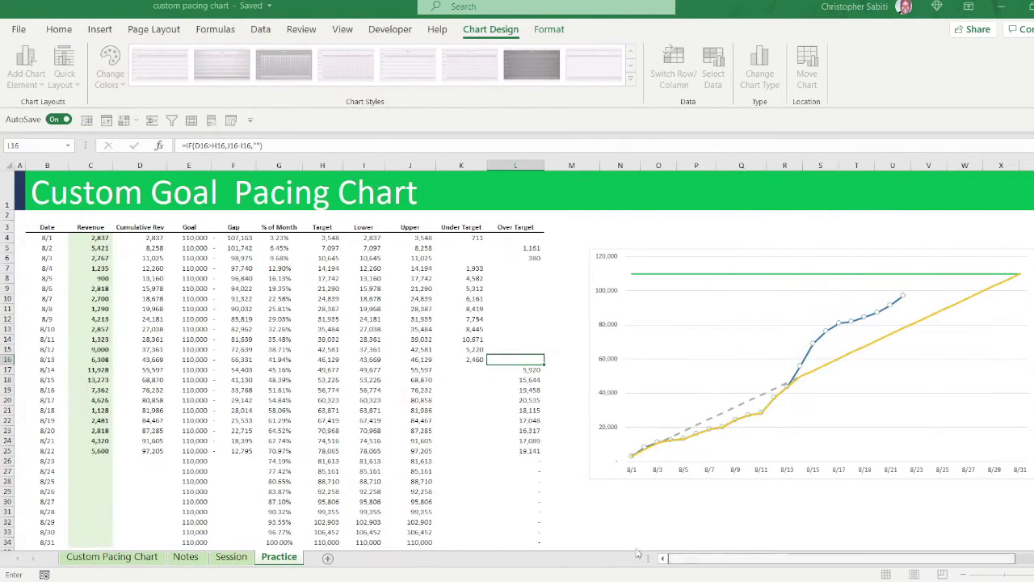
{"action": "left_click_drag", "start_coordinate": [50, 241], "coordinate": [47, 254]}
{"action": "key", "text": "ctrl+shift+Down"}
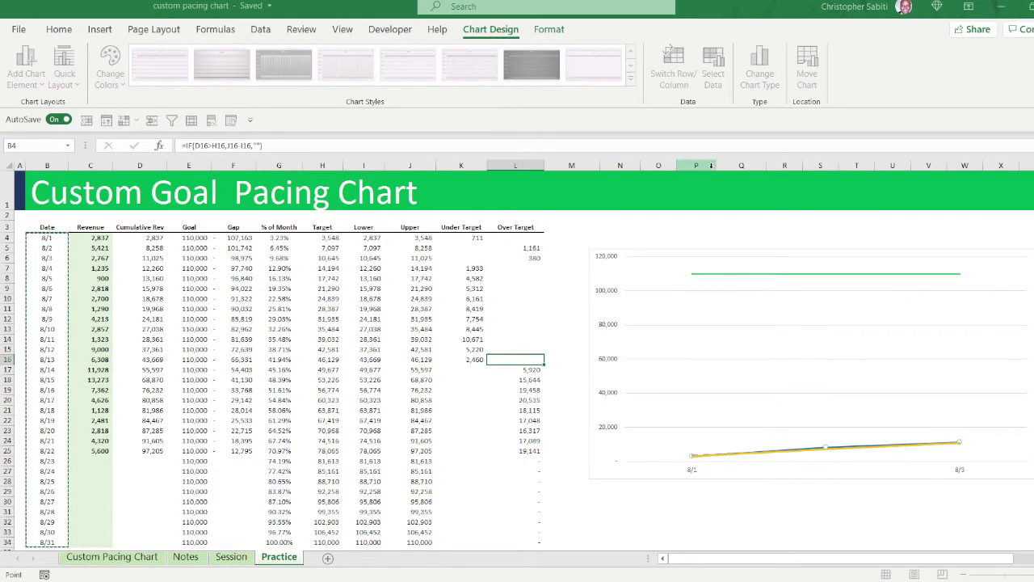
{"action": "left_click", "coordinate": [837, 248]}
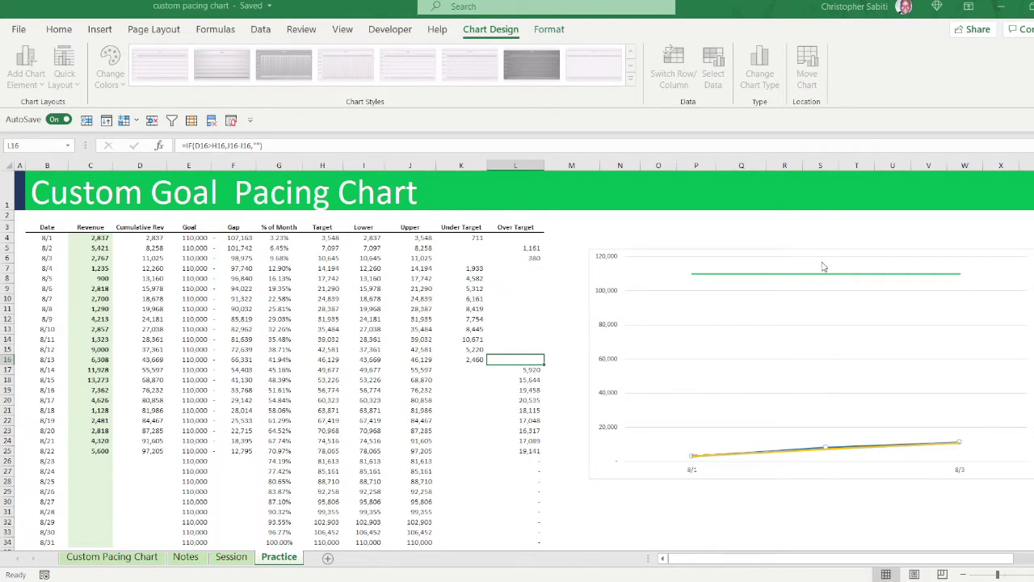
{"action": "left_click", "coordinate": [830, 220]}
{"action": "key", "text": "BackSpace"}
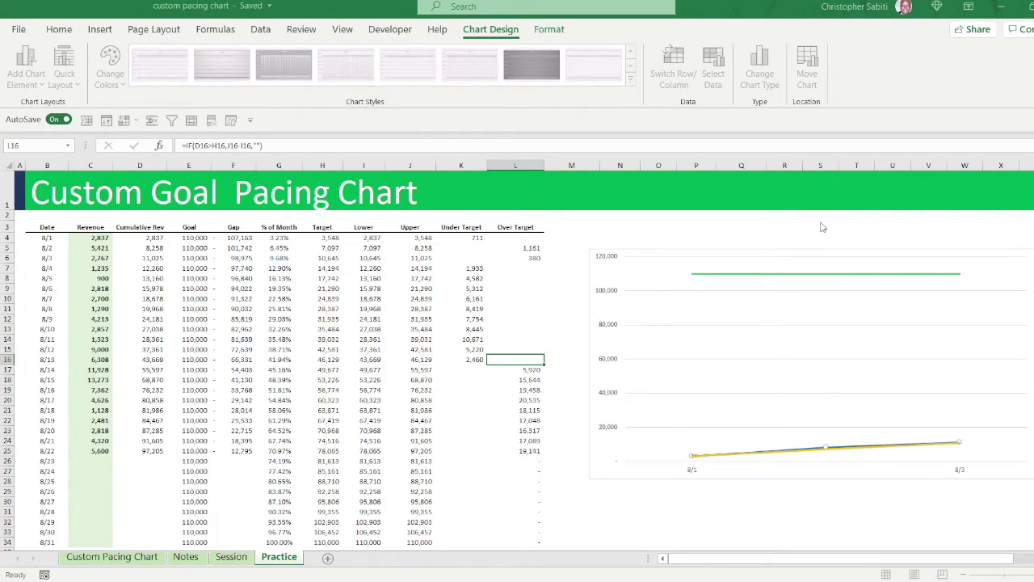
{"action": "key", "text": "Return"}
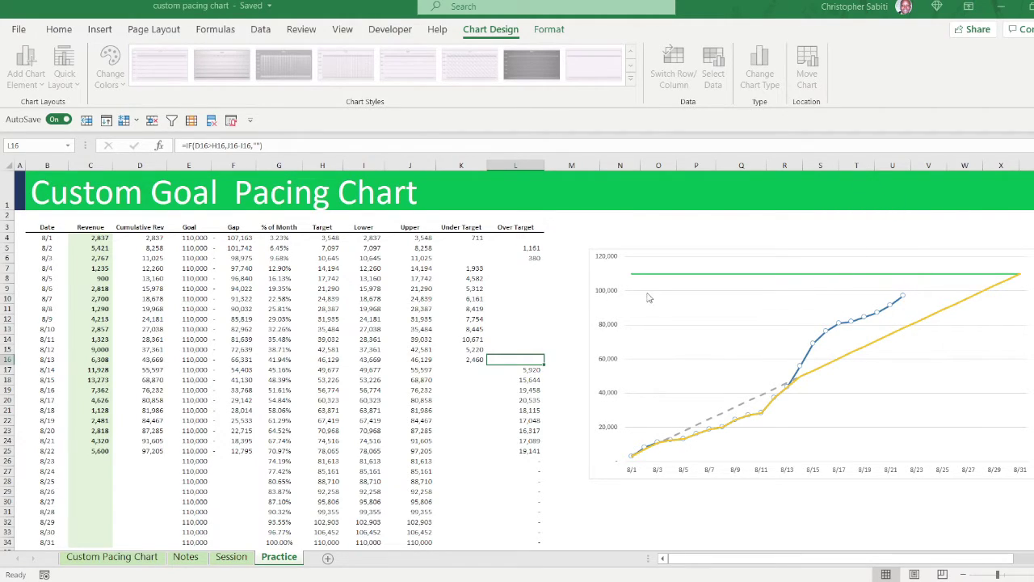
- Try to add the Under Target and Over Target columns (K3:L34) to the chart by copying and pasting them into it
{"action": "left_click", "coordinate": [635, 215]}
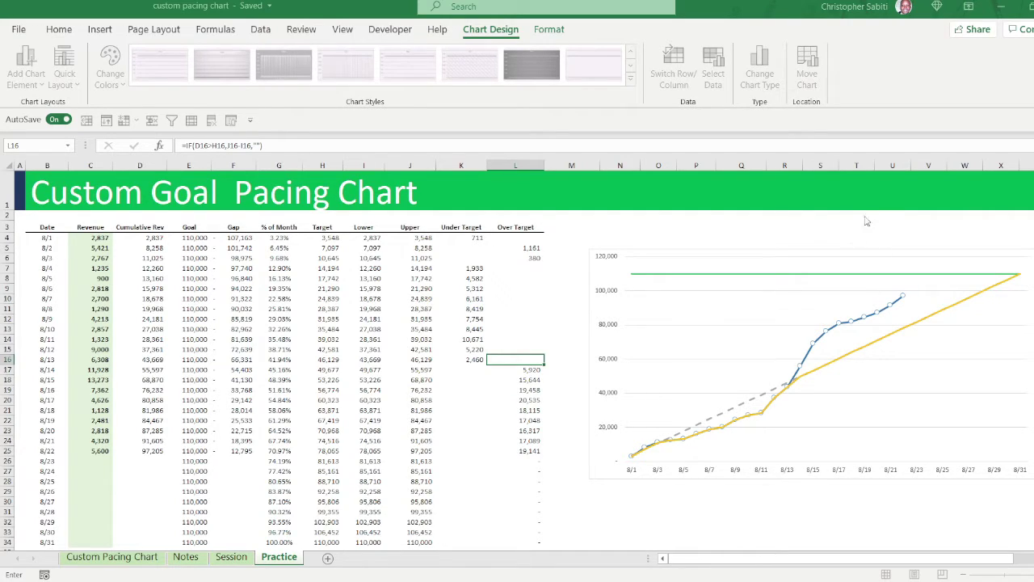
{"action": "left_click", "coordinate": [892, 173]}
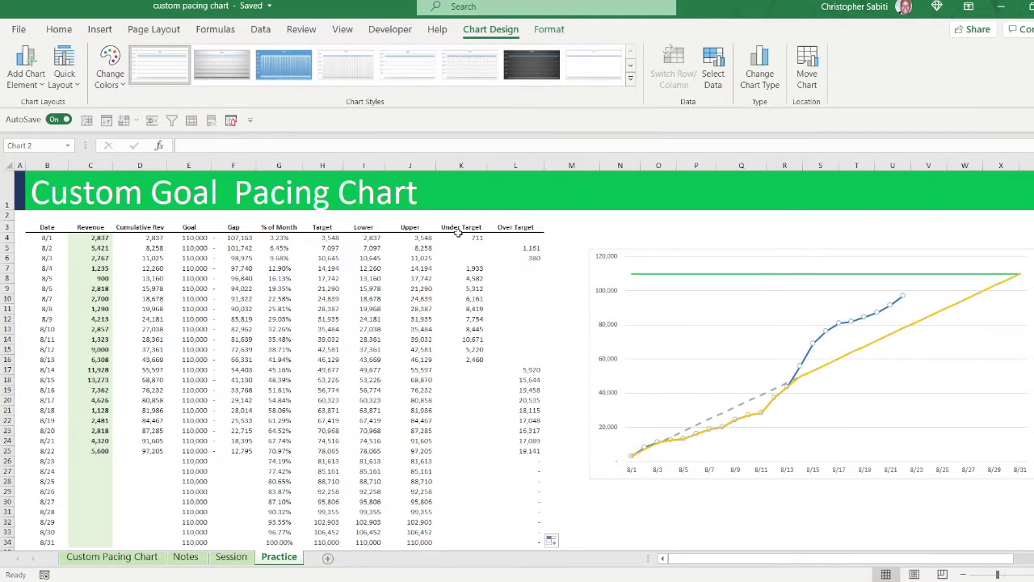
{"action": "left_click_drag", "start_coordinate": [461, 227], "coordinate": [512, 336]}
{"action": "key", "text": "ctrl+c"}
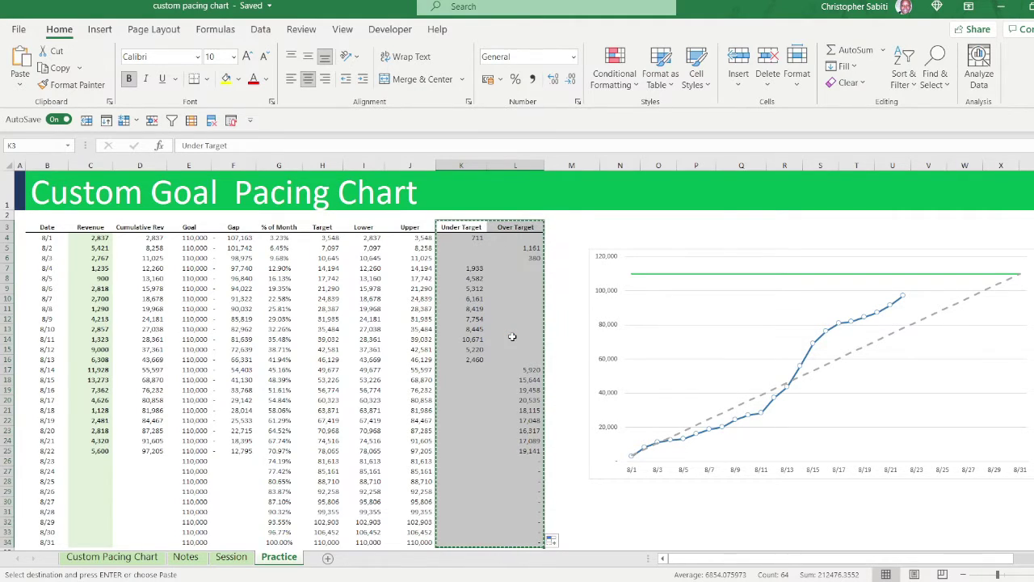
{"action": "left_click", "coordinate": [641, 253]}
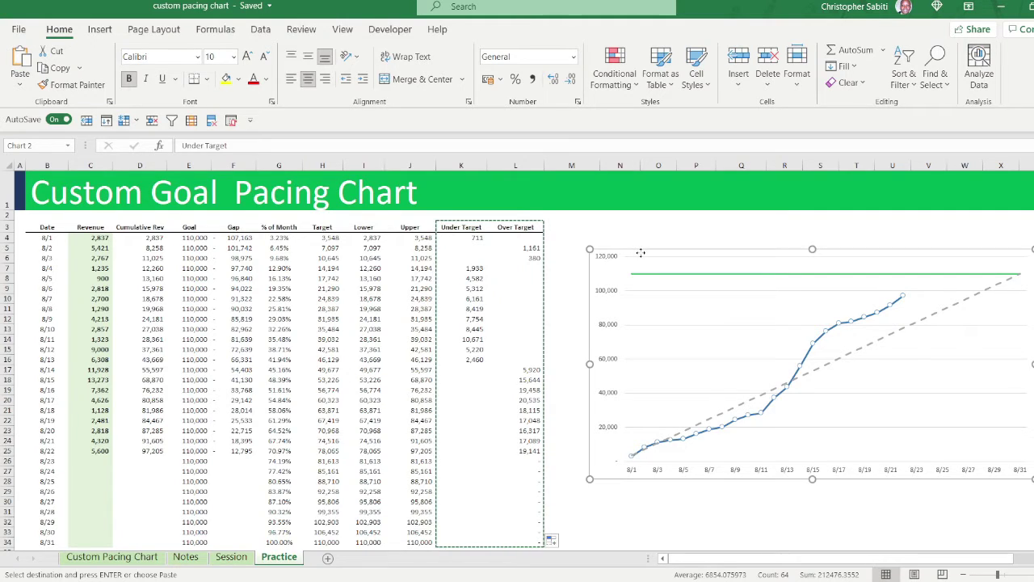
{"action": "key", "text": "ctrl+v"}
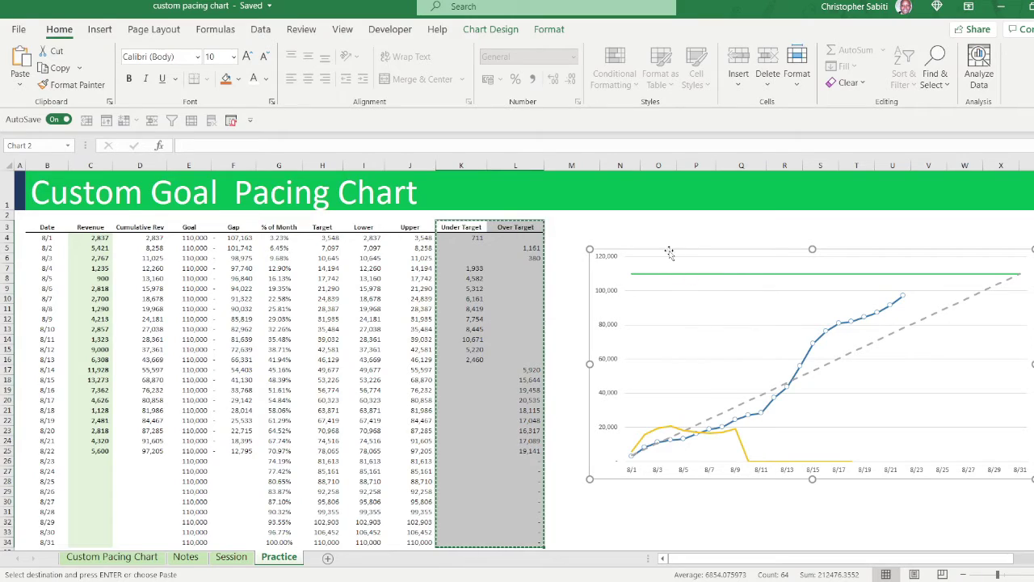
- Delete the pasted Under/Over Target series from the chart
{"action": "left_click", "coordinate": [569, 308]}
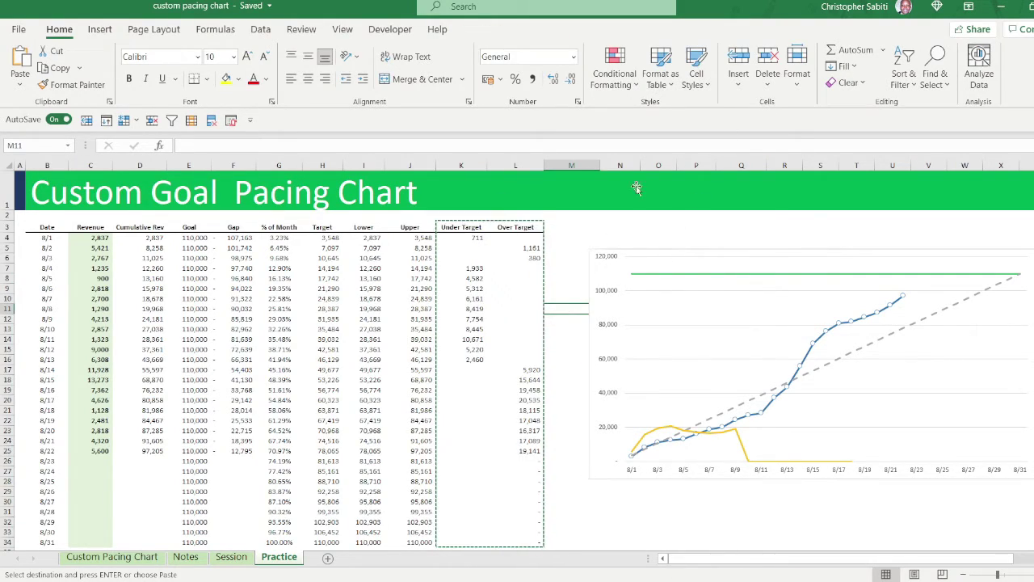
{"action": "left_click", "coordinate": [678, 257]}
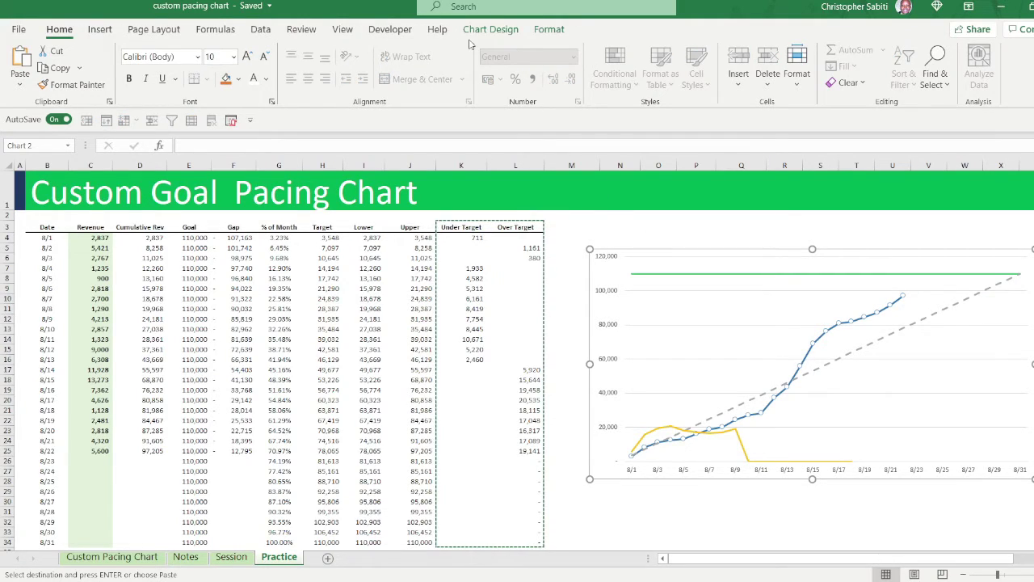
{"action": "left_click", "coordinate": [481, 33]}
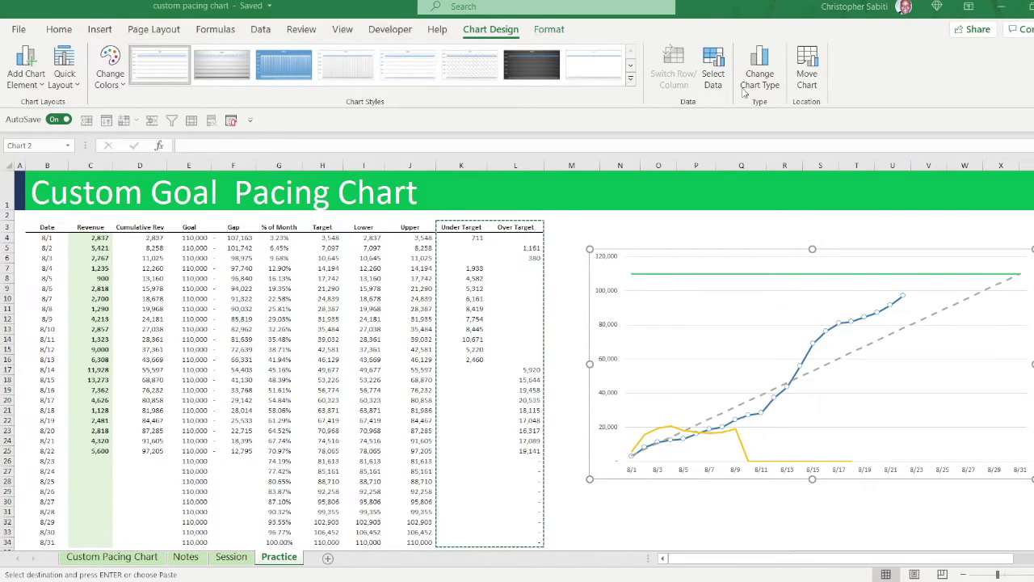
{"action": "left_click", "coordinate": [742, 446]}
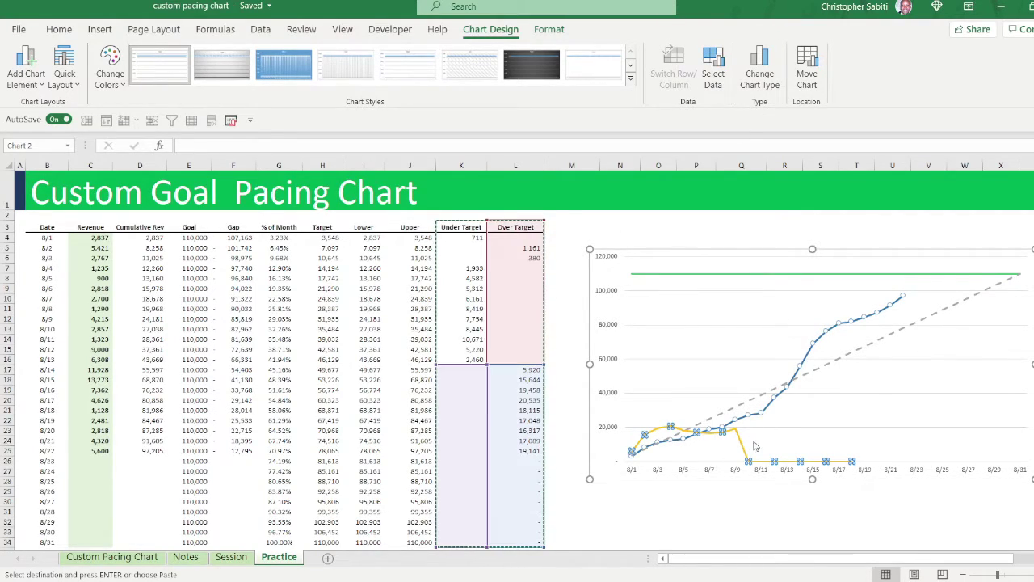
{"action": "key", "text": "Delete"}
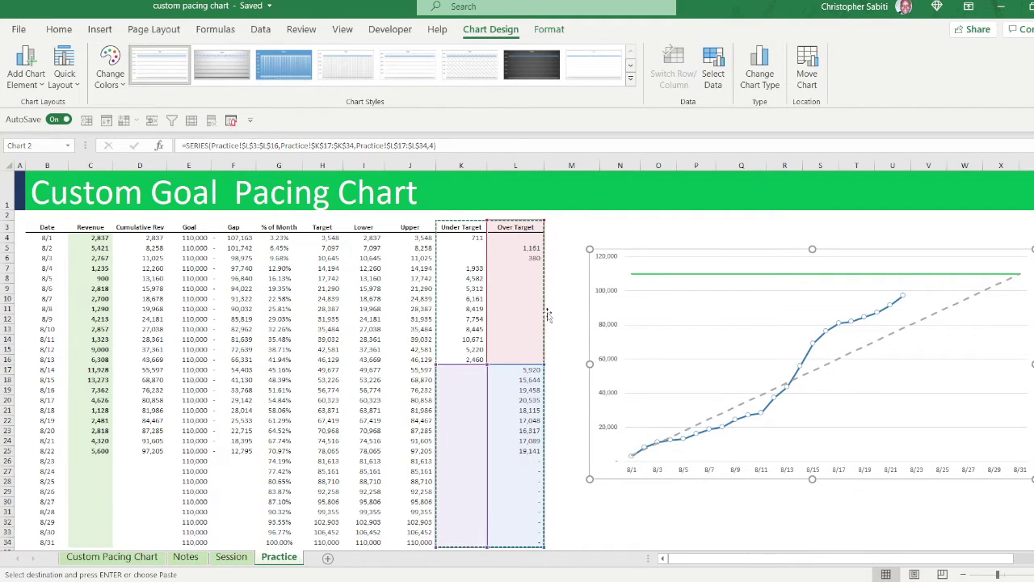
- Add a Lower series to the chart, using I3 as its name and I4:I7 as its values
{"action": "left_click", "coordinate": [493, 246]}
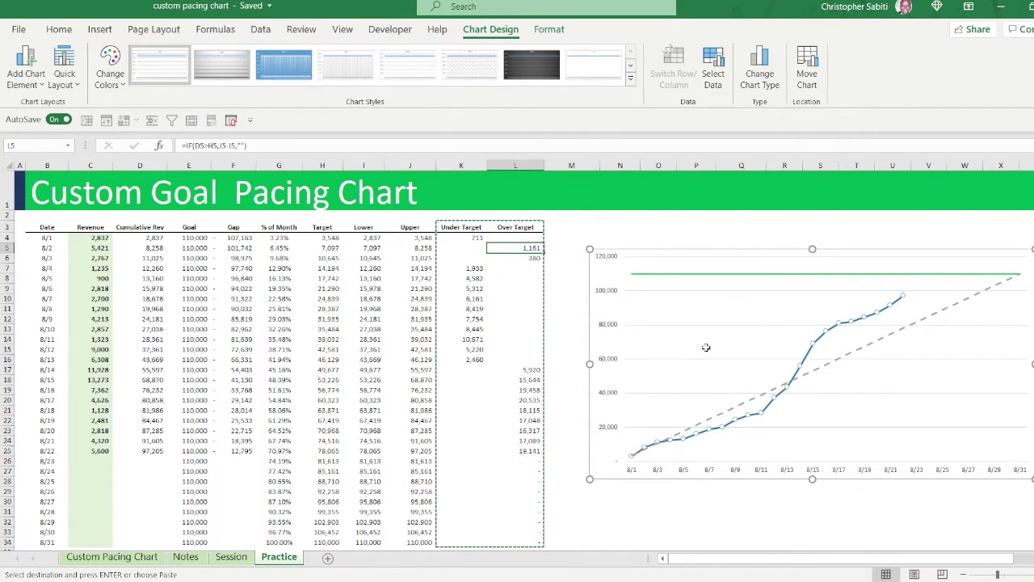
{"action": "left_click", "coordinate": [697, 256]}
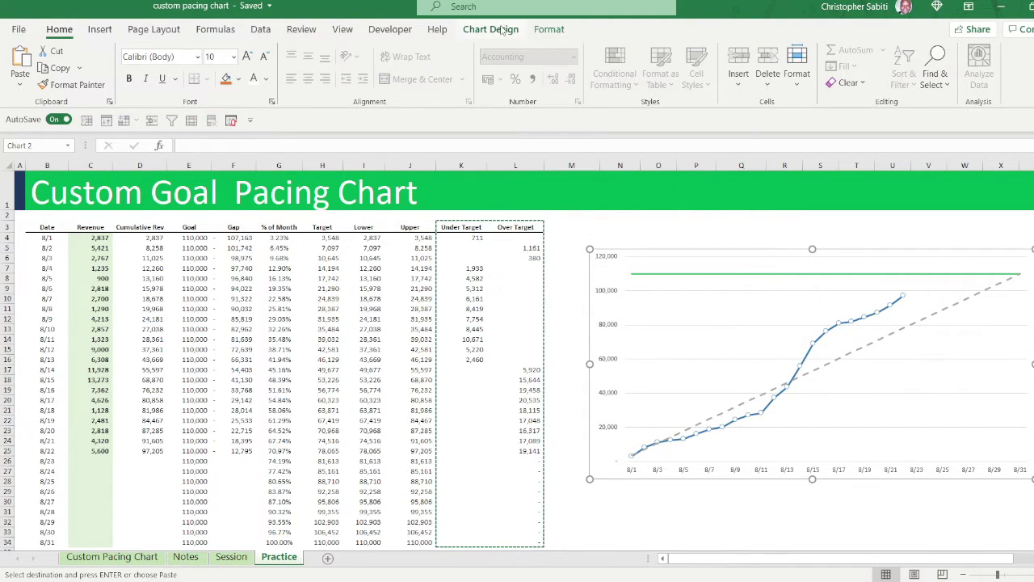
{"action": "left_click", "coordinate": [489, 30]}
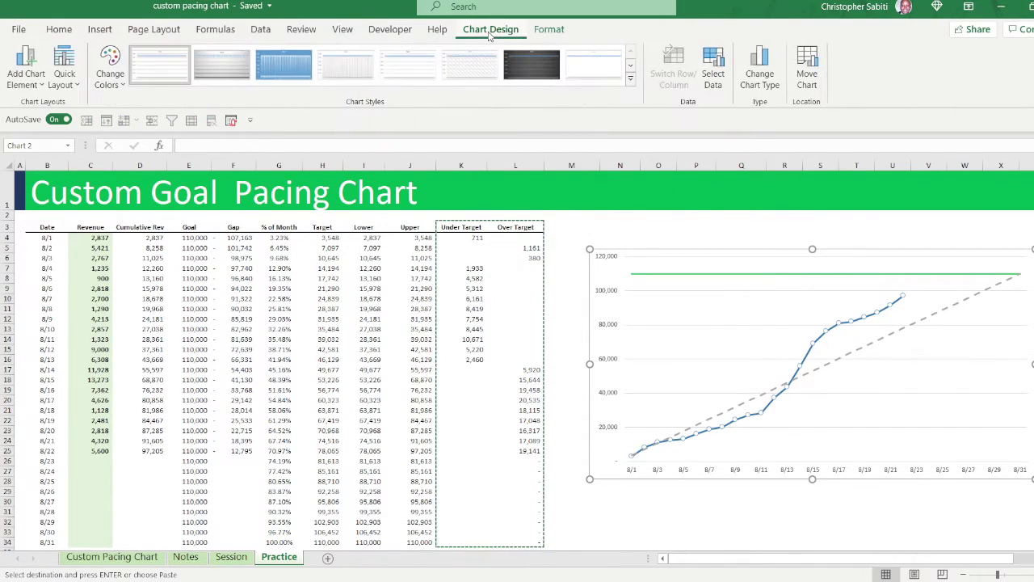
{"action": "left_click", "coordinate": [715, 63]}
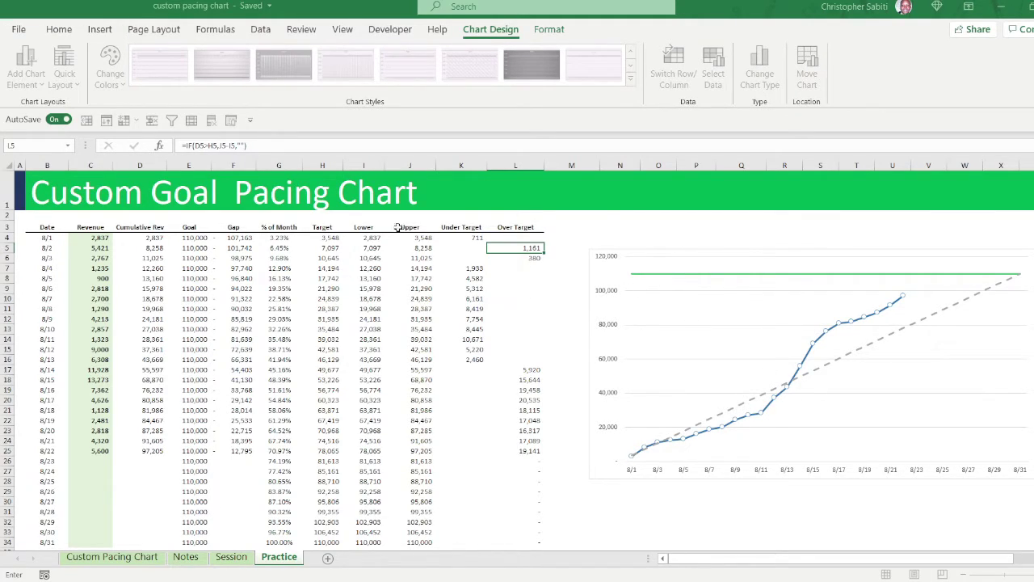
{"action": "left_click", "coordinate": [631, 217]}
{"action": "left_click", "coordinate": [359, 228]}
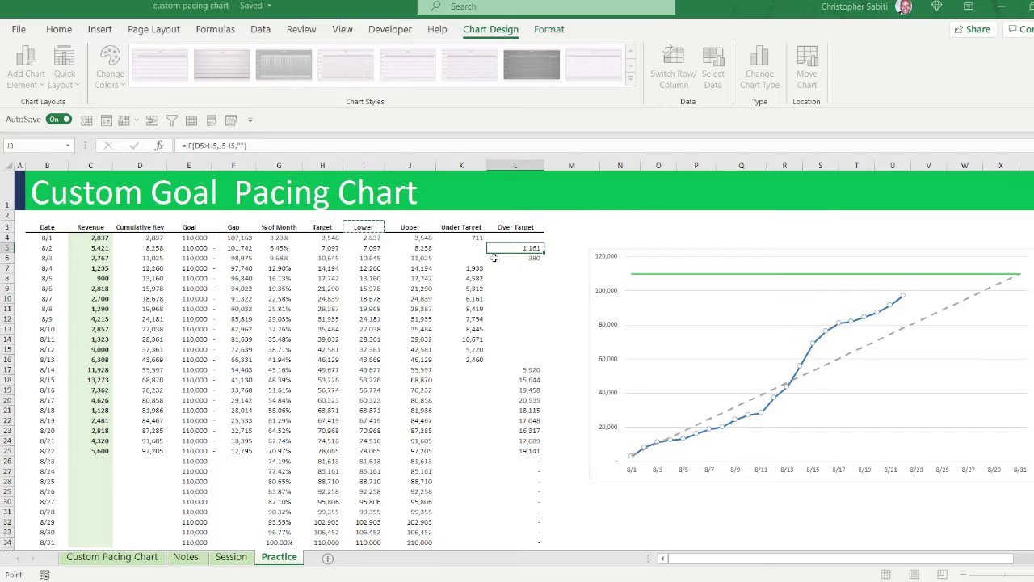
{"action": "left_click_drag", "start_coordinate": [721, 236], "coordinate": [658, 236]}
{"action": "left_click_drag", "start_coordinate": [365, 238], "coordinate": [365, 269]}
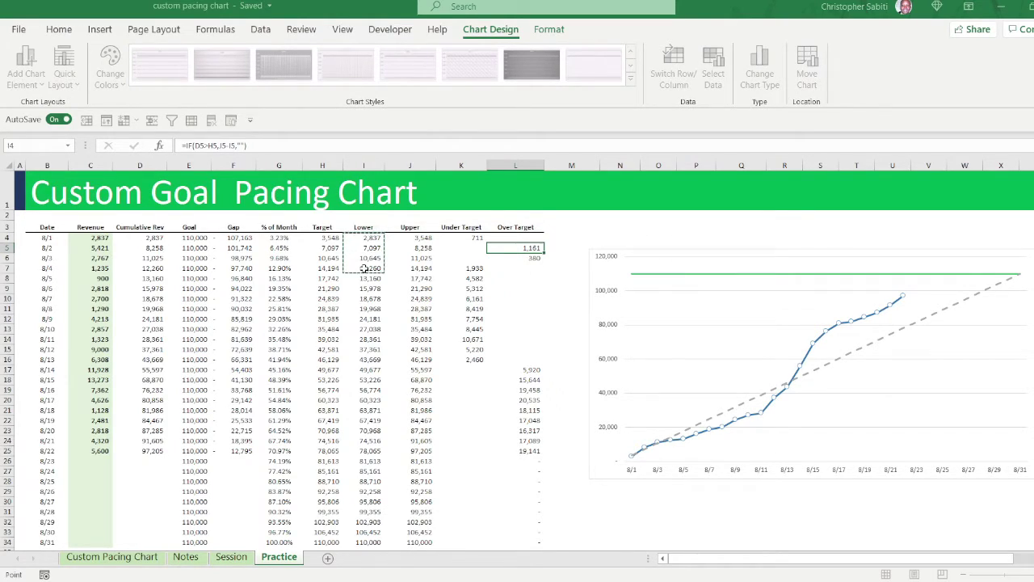
{"action": "key", "text": "ctrl+shift+Down"}
{"action": "left_click", "coordinate": [844, 262]}
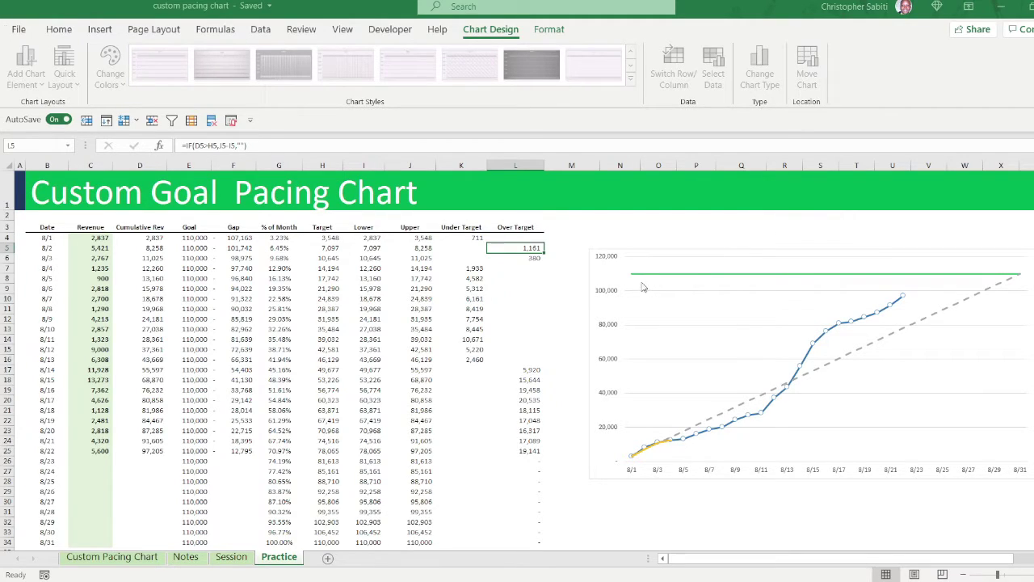
- Extend the Lower series' values to I4:I34
{"action": "left_click", "coordinate": [681, 221]}
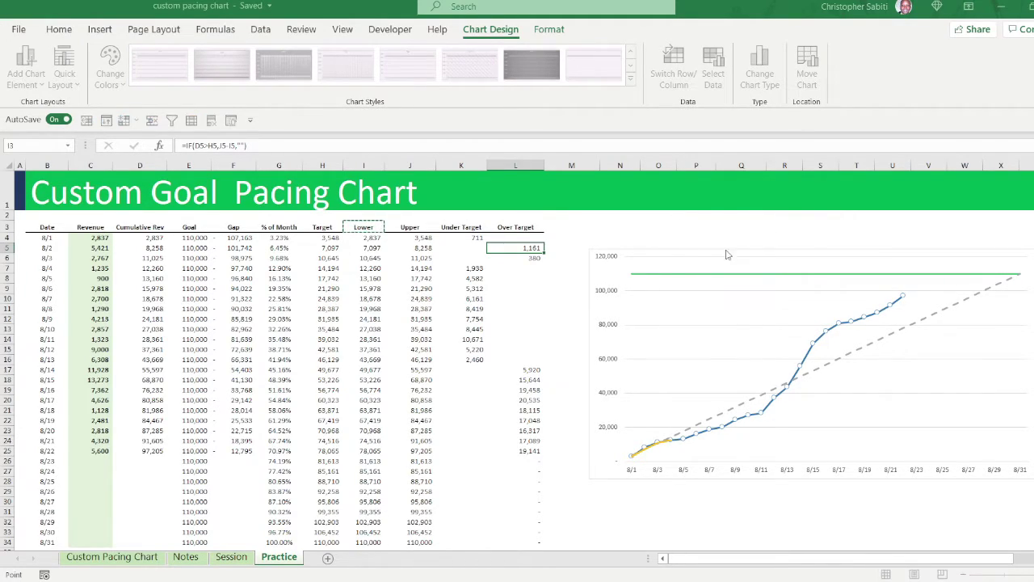
{"action": "left_click", "coordinate": [766, 235]}
{"action": "key", "text": "BackSpace"}
{"action": "key", "text": "Return"}
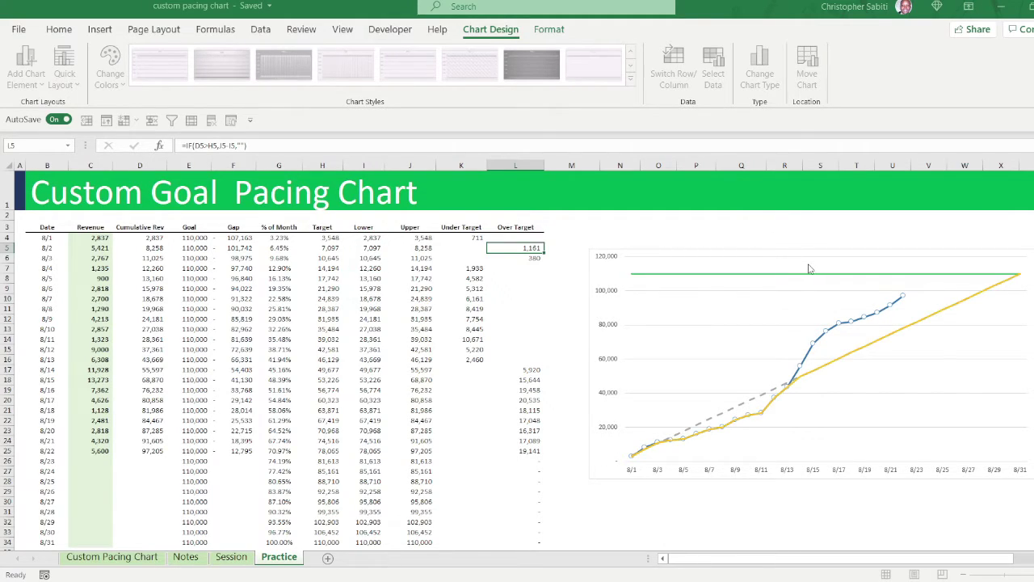
- Set the chart's horizontal axis labels to the dates in B4:B34 and accept the data source changes
{"action": "key", "text": "Return"}
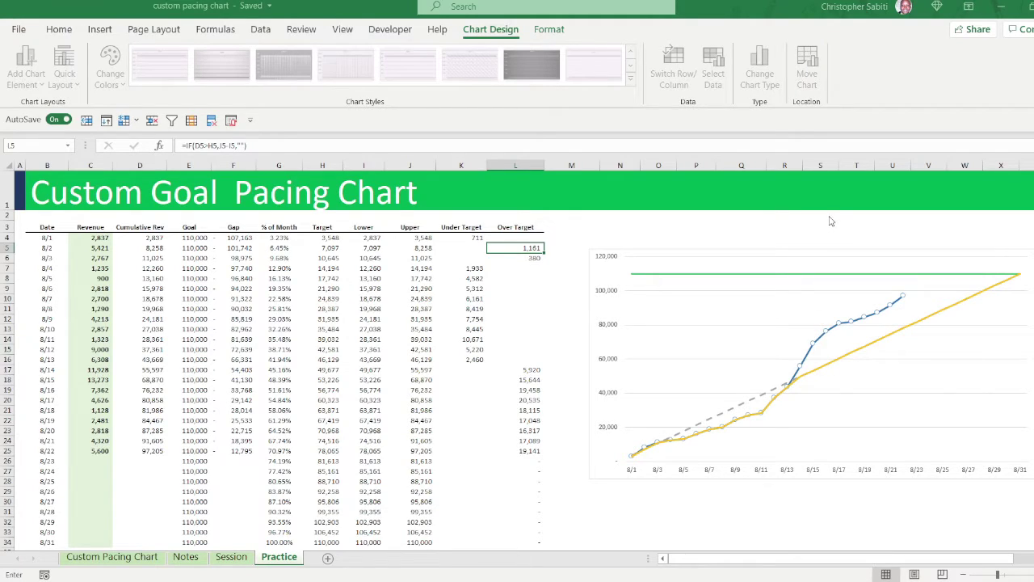
{"action": "left_click", "coordinate": [46, 239]}
{"action": "left_click_drag", "start_coordinate": [46, 239], "coordinate": [46, 278]}
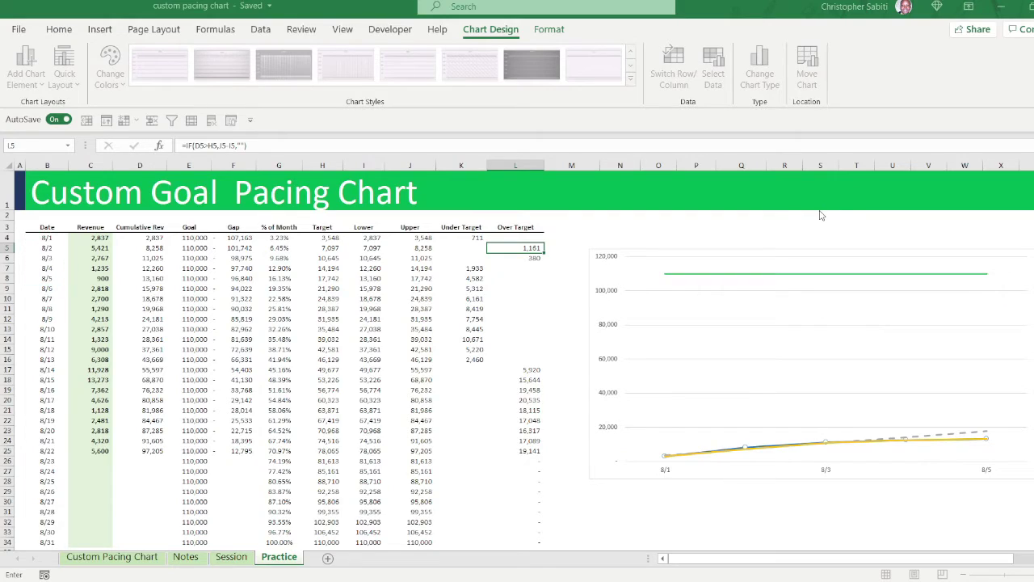
{"action": "left_click", "coordinate": [839, 248]}
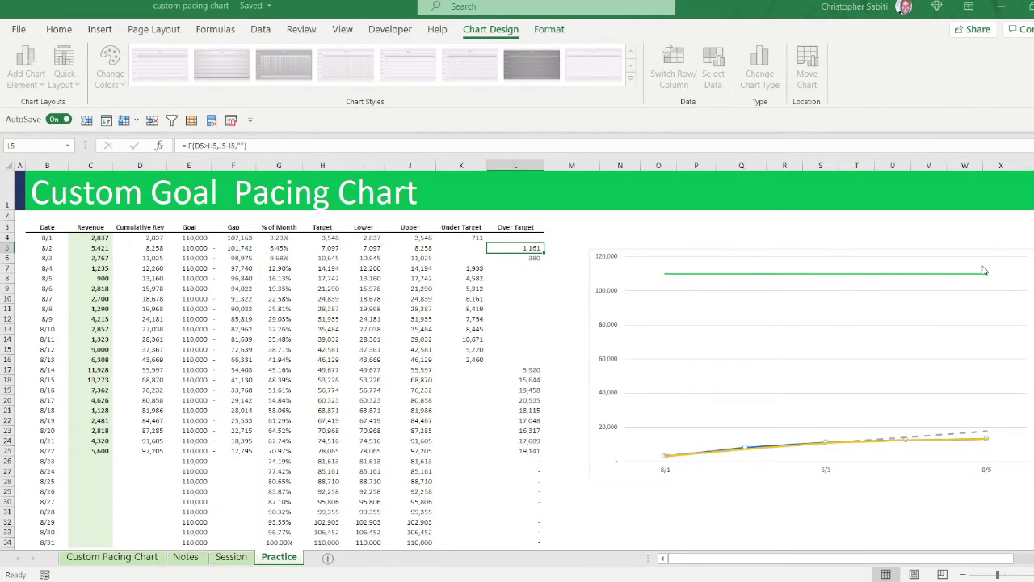
{"action": "left_click", "coordinate": [827, 219]}
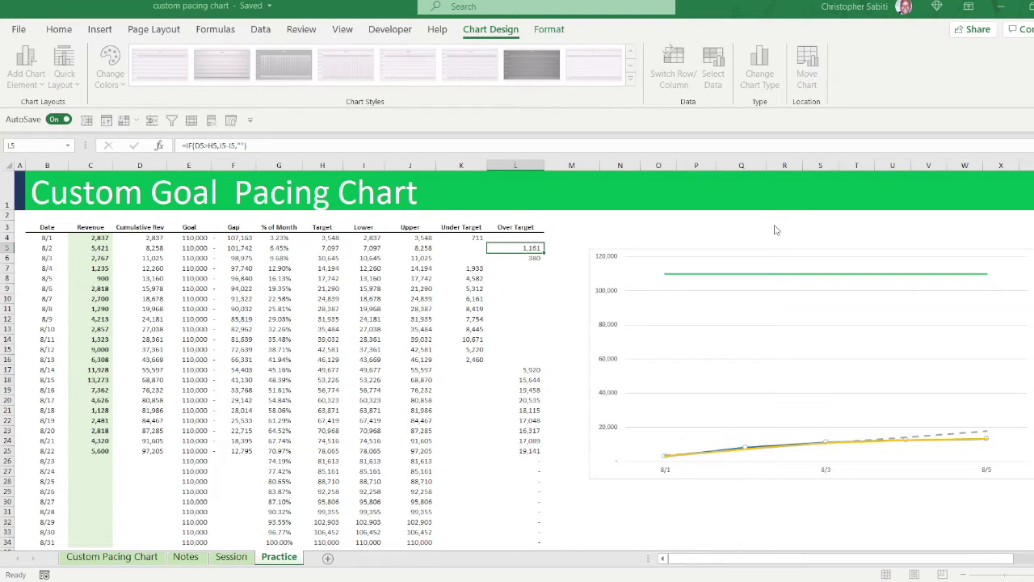
{"action": "key", "text": "Return"}
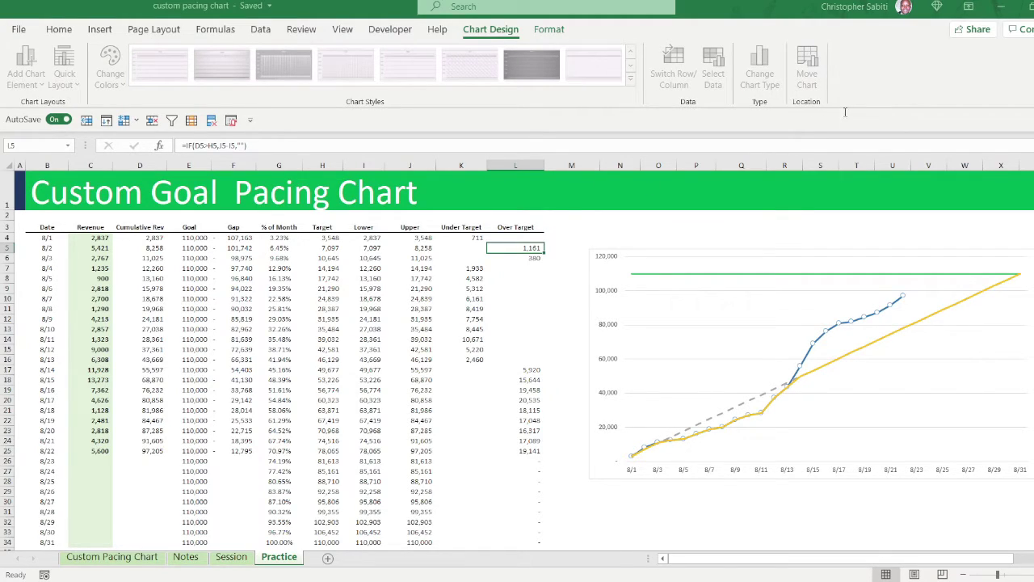
{"action": "left_click", "coordinate": [788, 301]}
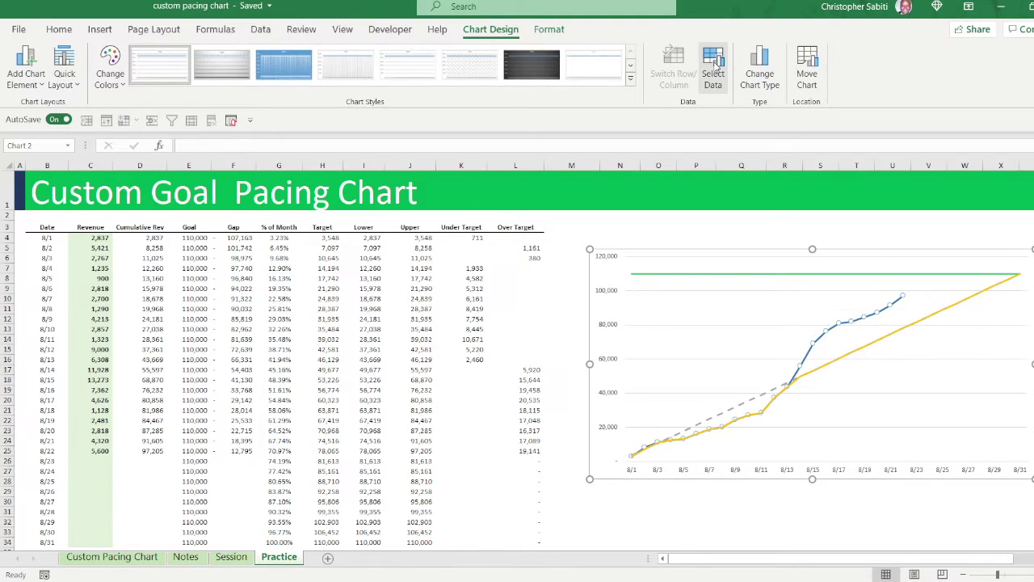
- Add an Under Target series to the chart, using K3 as its name and K4:K7 as its values
{"action": "key", "text": "Escape"}
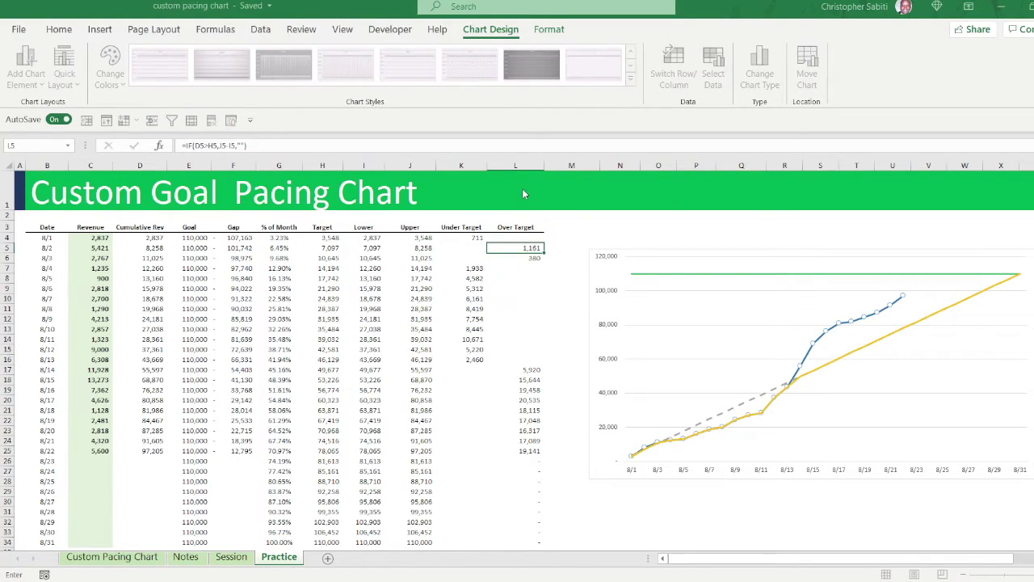
{"action": "left_click", "coordinate": [465, 229]}
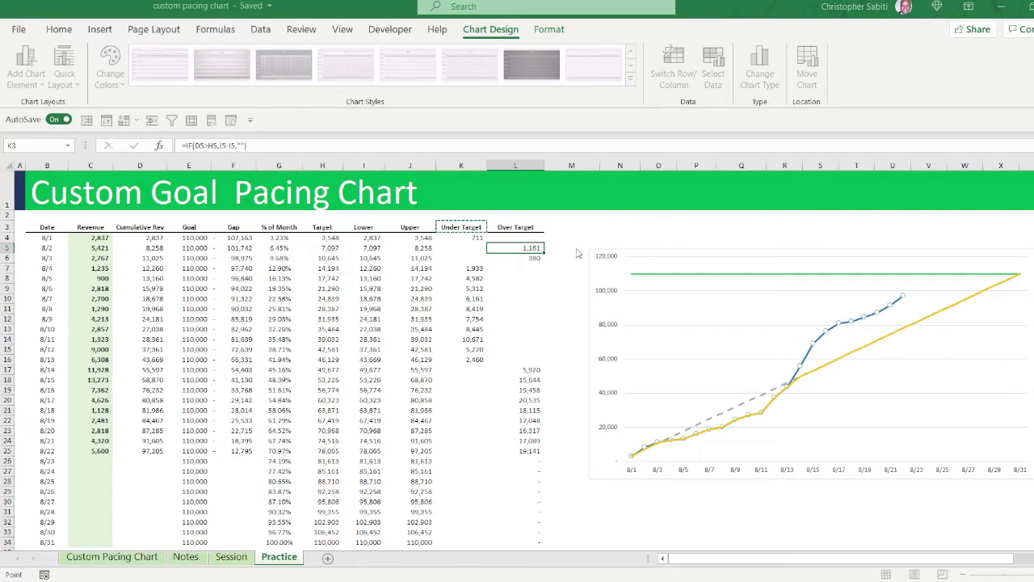
{"action": "left_click", "coordinate": [607, 222]}
{"action": "left_click_drag", "start_coordinate": [462, 238], "coordinate": [458, 269]}
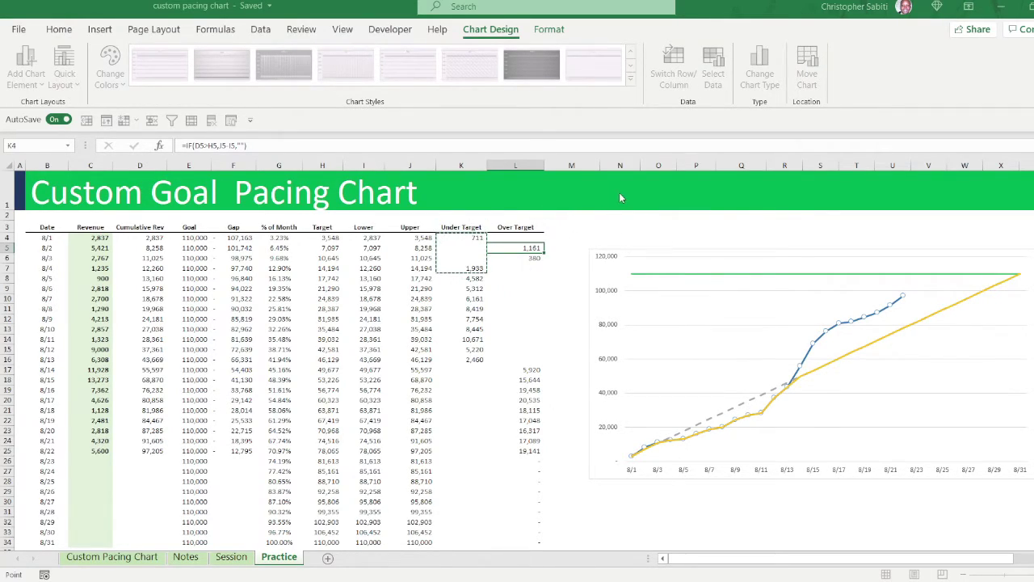
{"action": "left_click", "coordinate": [650, 214]}
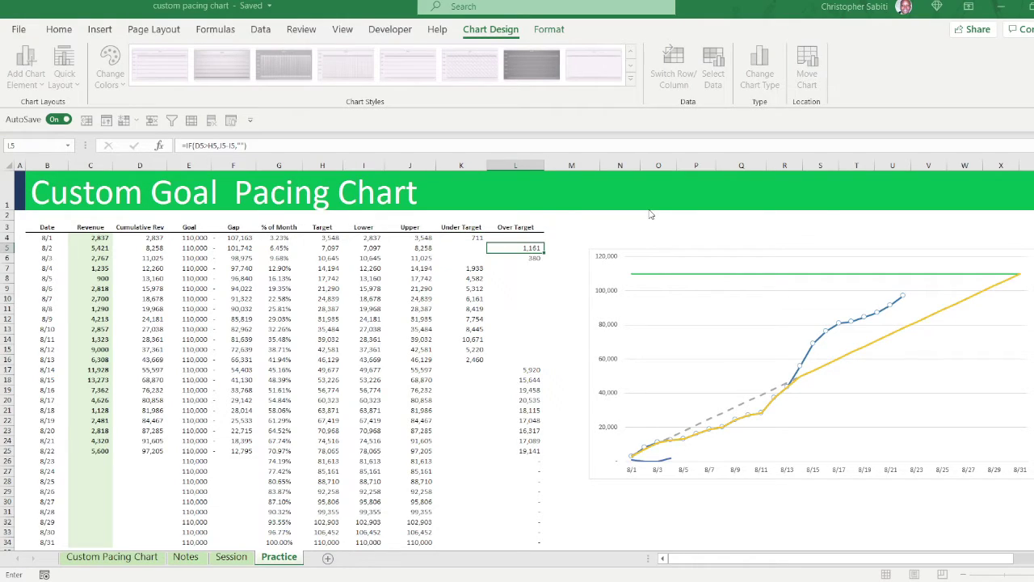
{"action": "left_click", "coordinate": [699, 241]}
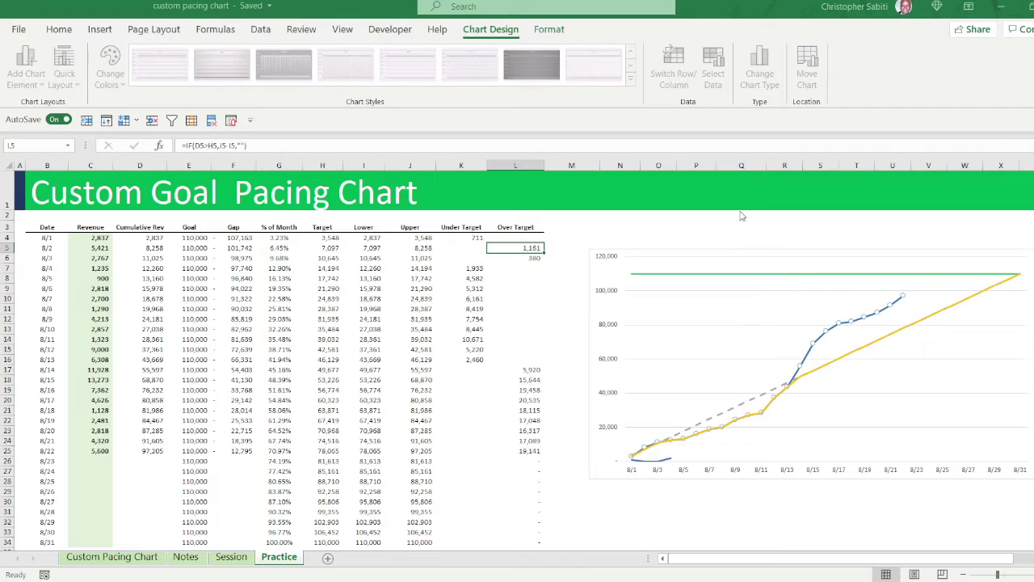
- Set the chart's horizontal axis labels to the dates in B4:B8
{"action": "left_click", "coordinate": [716, 194]}
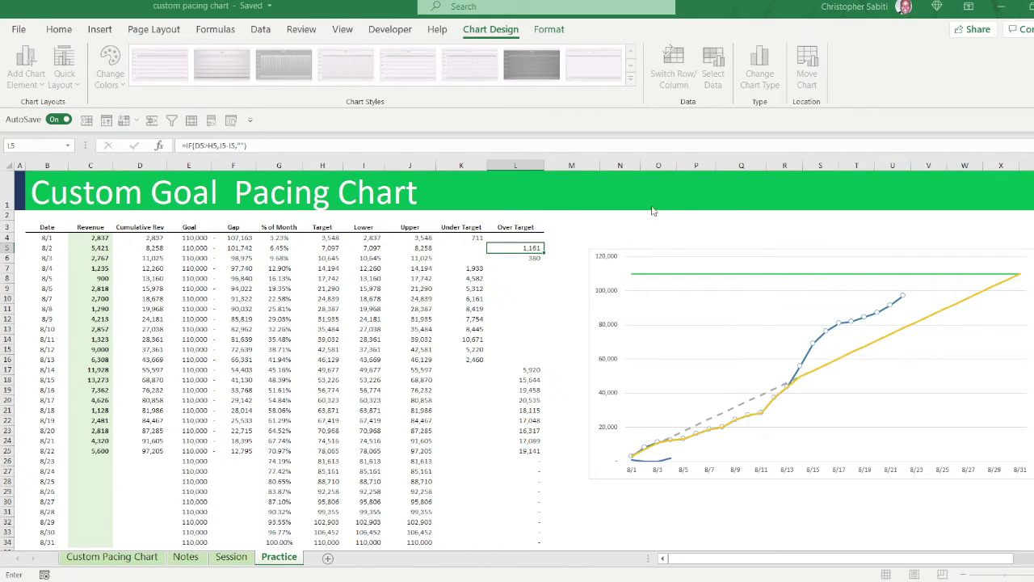
{"action": "left_click_drag", "start_coordinate": [45, 238], "coordinate": [45, 278]}
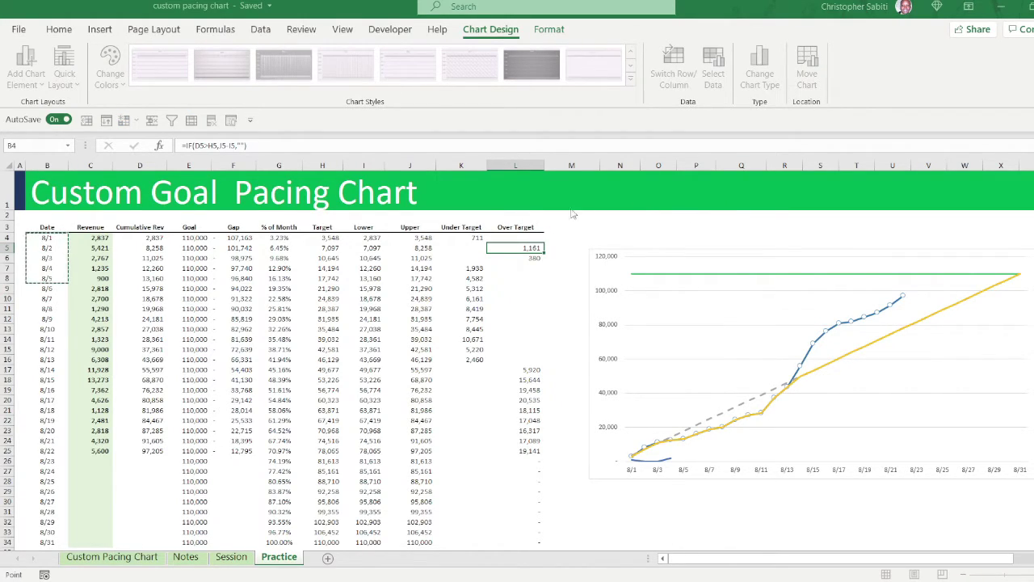
{"action": "key", "text": "BackSpace"}
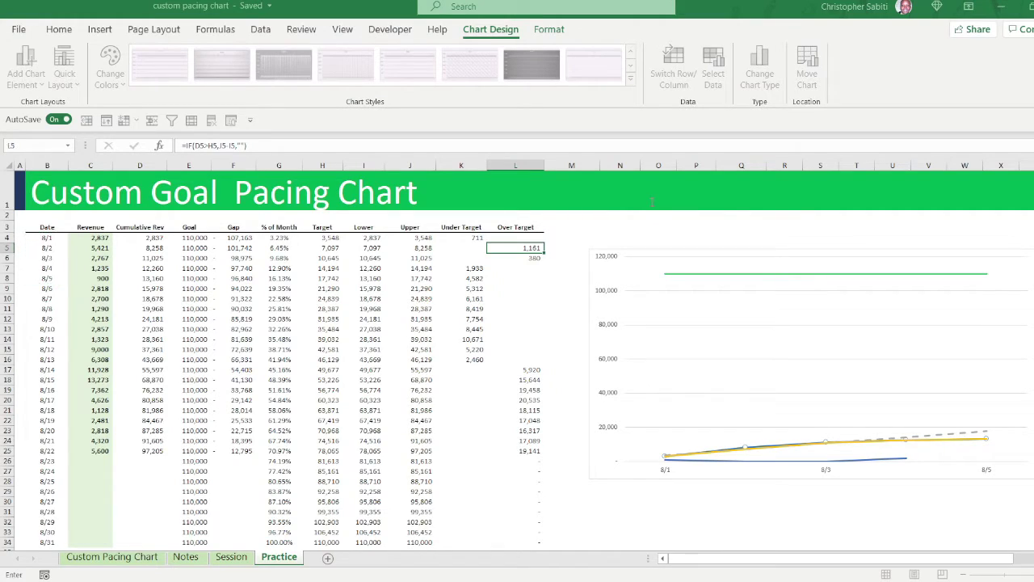
{"action": "key", "text": "Return"}
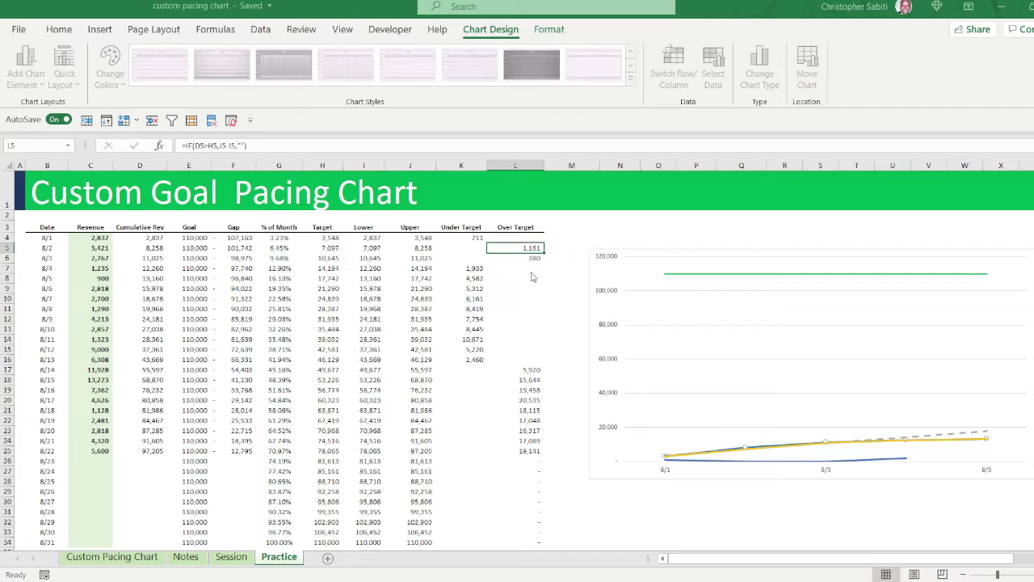
- Extend the Under Target series' values to K4:K34, named from K3, and set the horizontal axis labels to the dates in B4:B34
{"action": "left_click", "coordinate": [460, 227]}
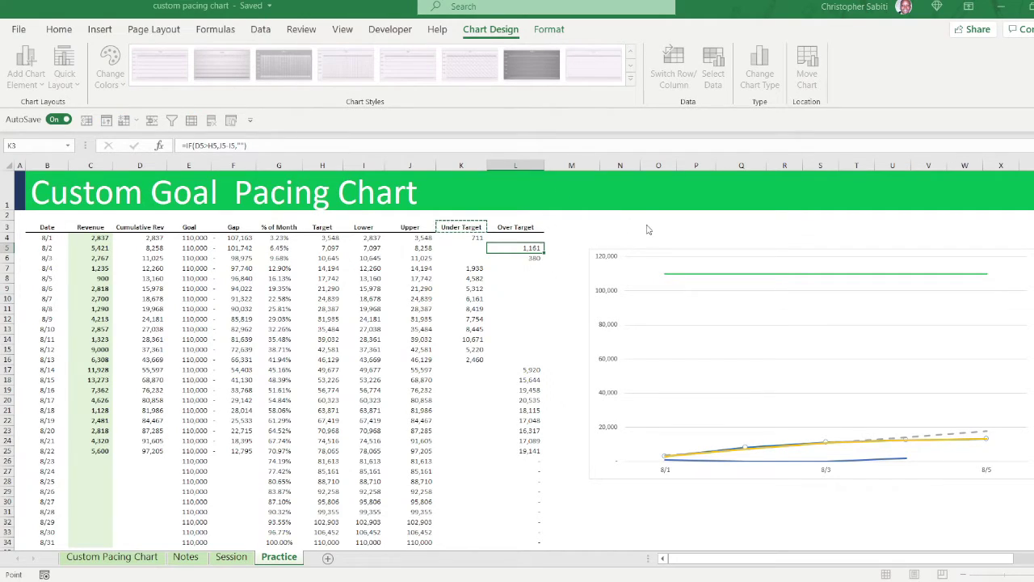
{"action": "left_click", "coordinate": [670, 212]}
{"action": "key", "text": "BackSpace"}
{"action": "key", "text": "ctrl+Return"}
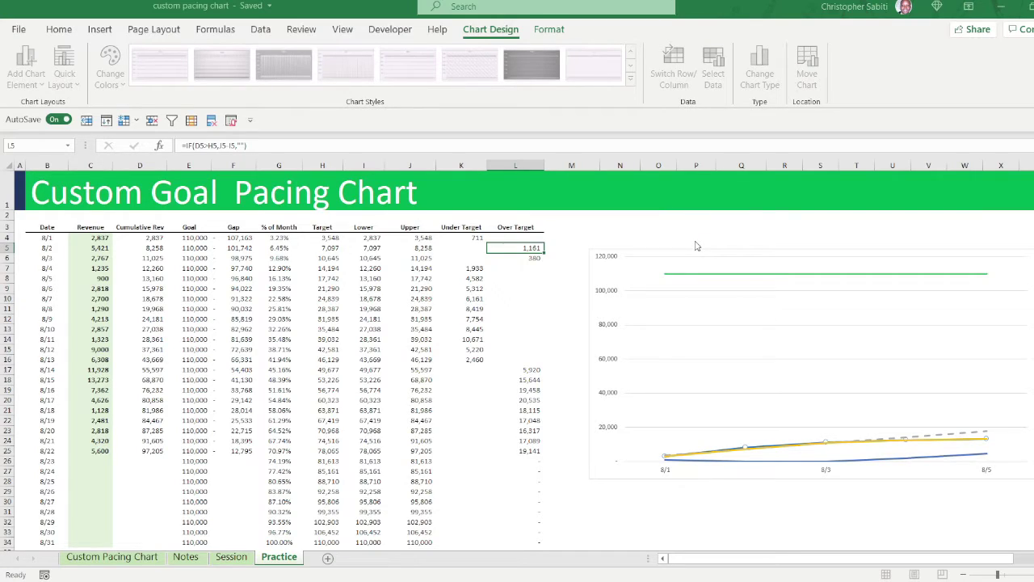
{"action": "left_click", "coordinate": [708, 192]}
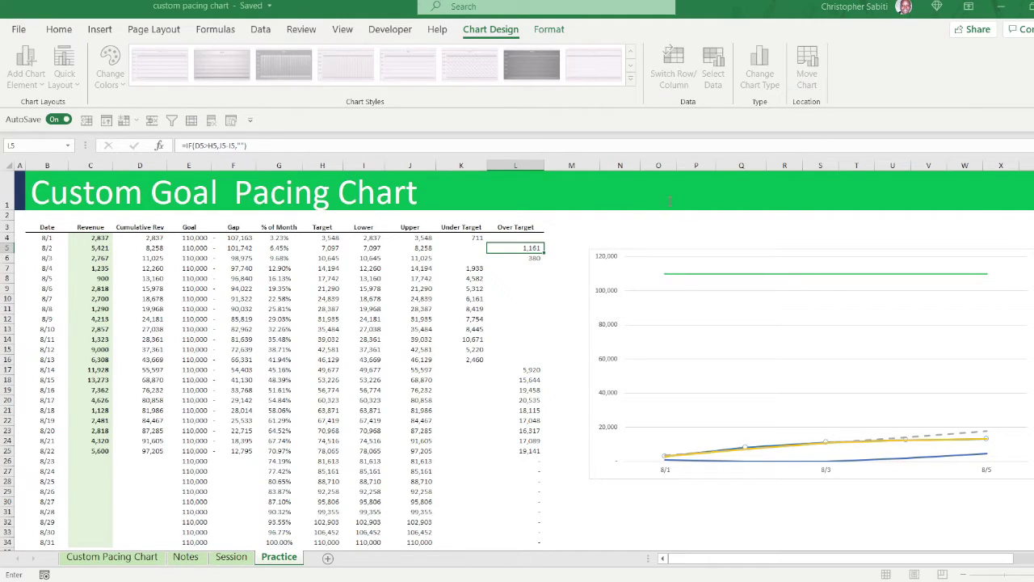
{"action": "key", "text": "Return"}
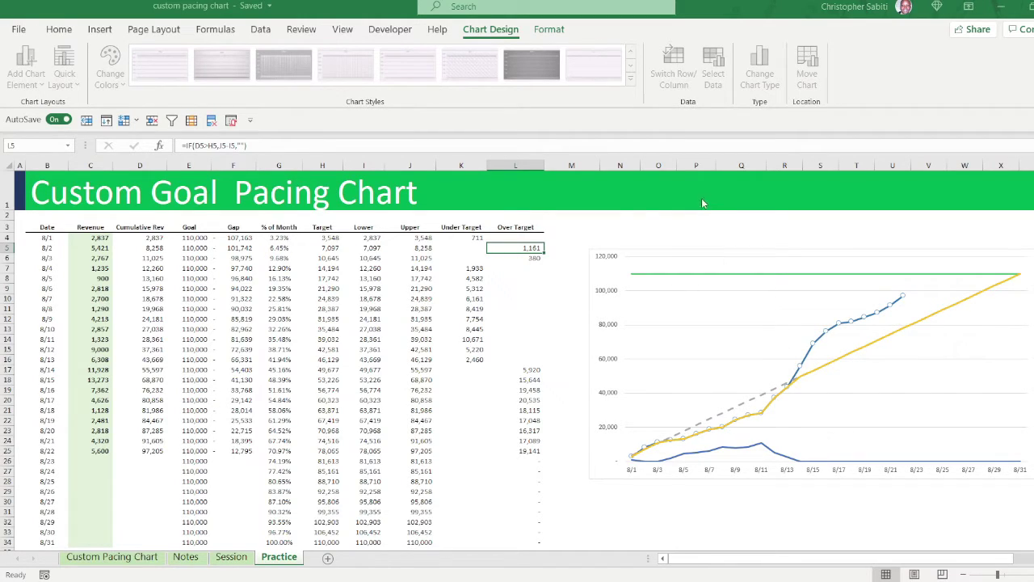
- Add an Over Target series to the chart, using L3 as its name and L4:L6 as its values
{"action": "left_click", "coordinate": [779, 297]}
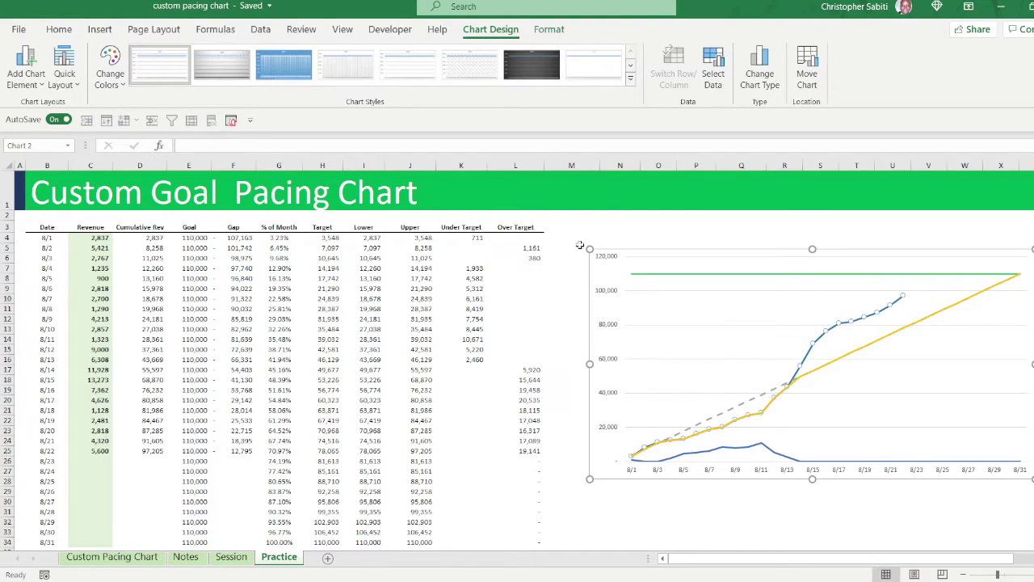
{"action": "left_click", "coordinate": [714, 68]}
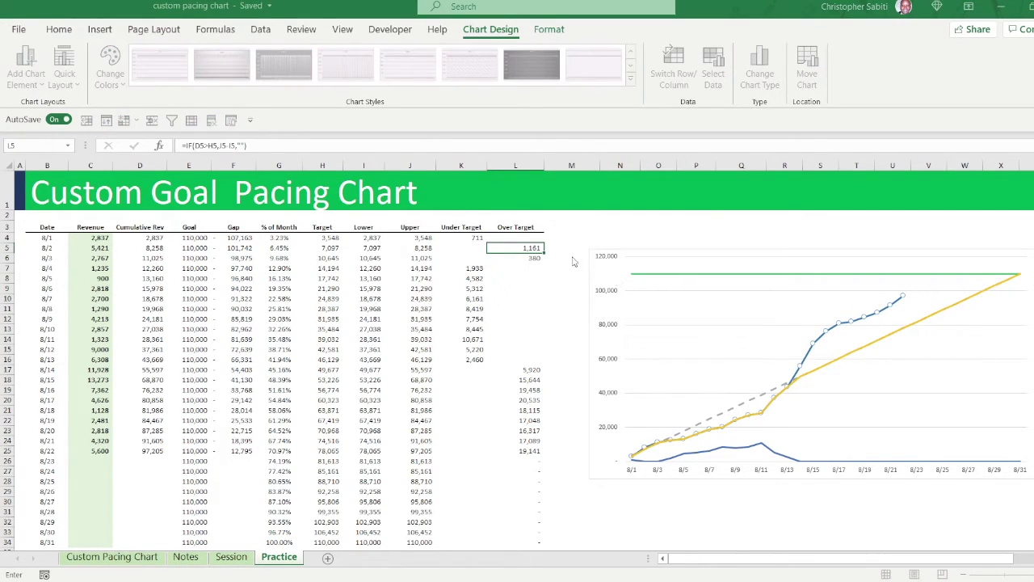
{"action": "left_click", "coordinate": [521, 228]}
{"action": "left_click", "coordinate": [601, 220]}
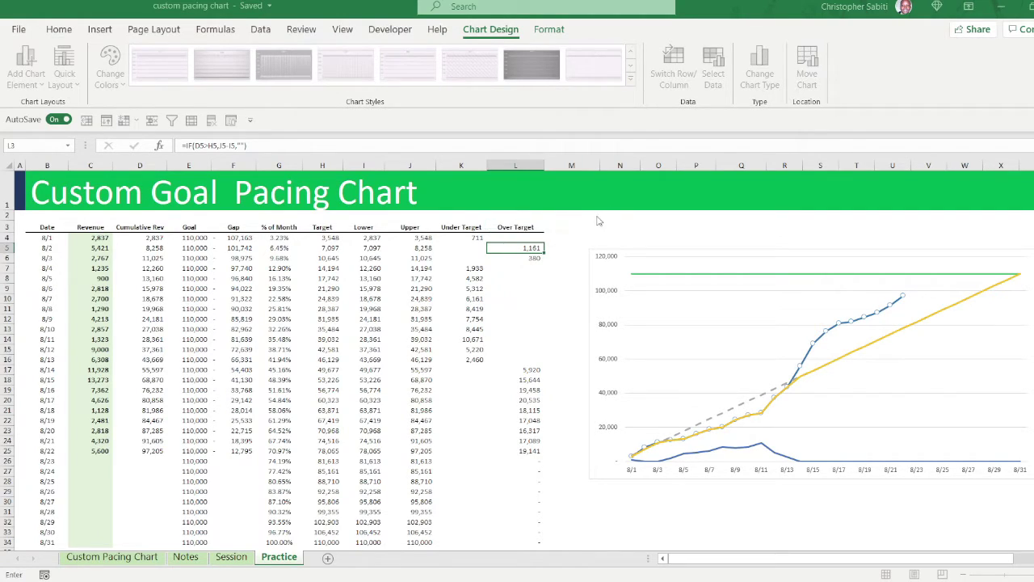
{"action": "left_click_drag", "start_coordinate": [518, 237], "coordinate": [517, 255]}
{"action": "key", "text": "ctrl+shift+Down"}
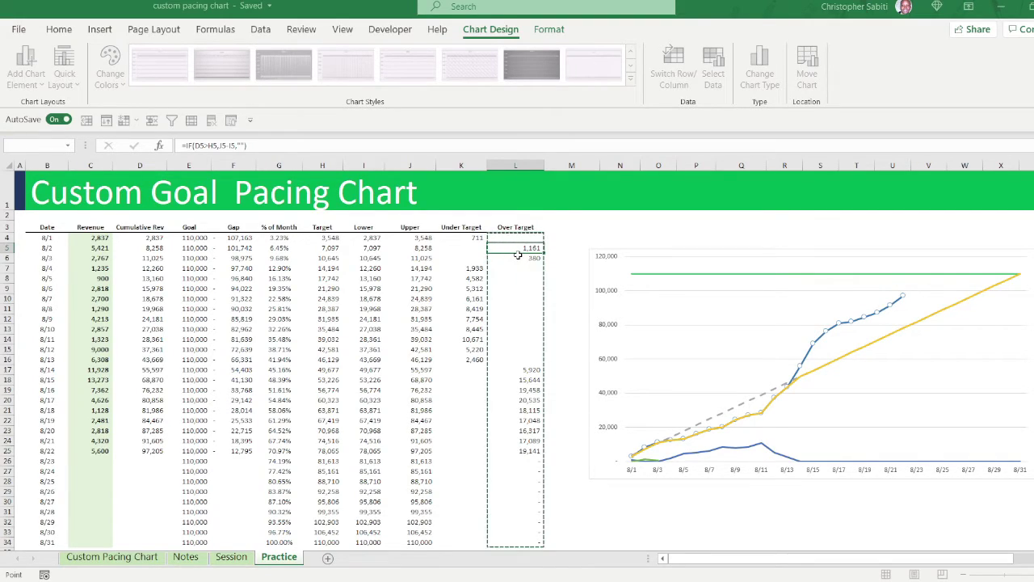
{"action": "left_click", "coordinate": [693, 242]}
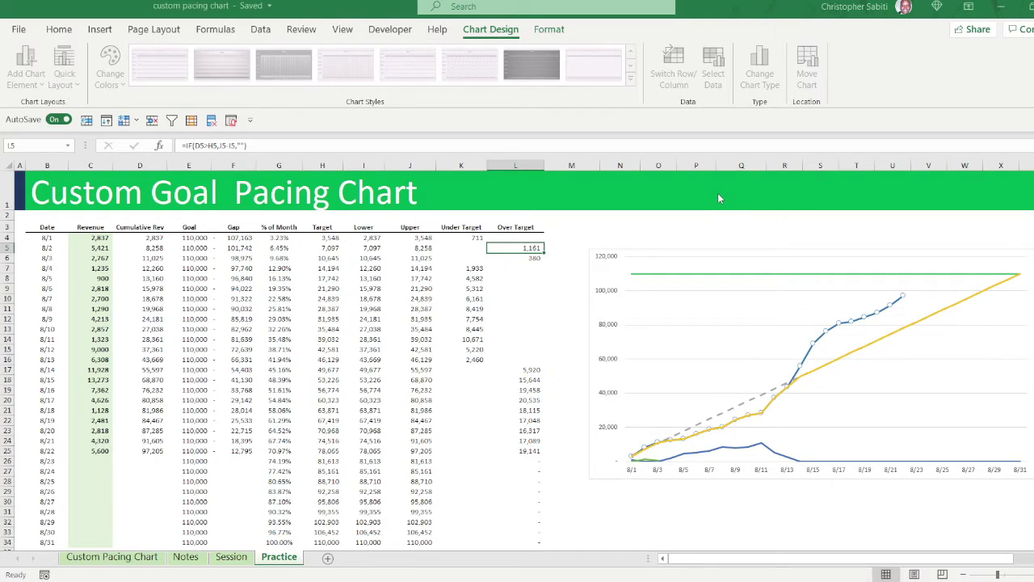
- Set the chart's horizontal axis labels to the dates in B4:B6
{"action": "left_click_drag", "start_coordinate": [46, 239], "coordinate": [40, 257]}
{"action": "key", "text": "ctrl+shift+Down"}
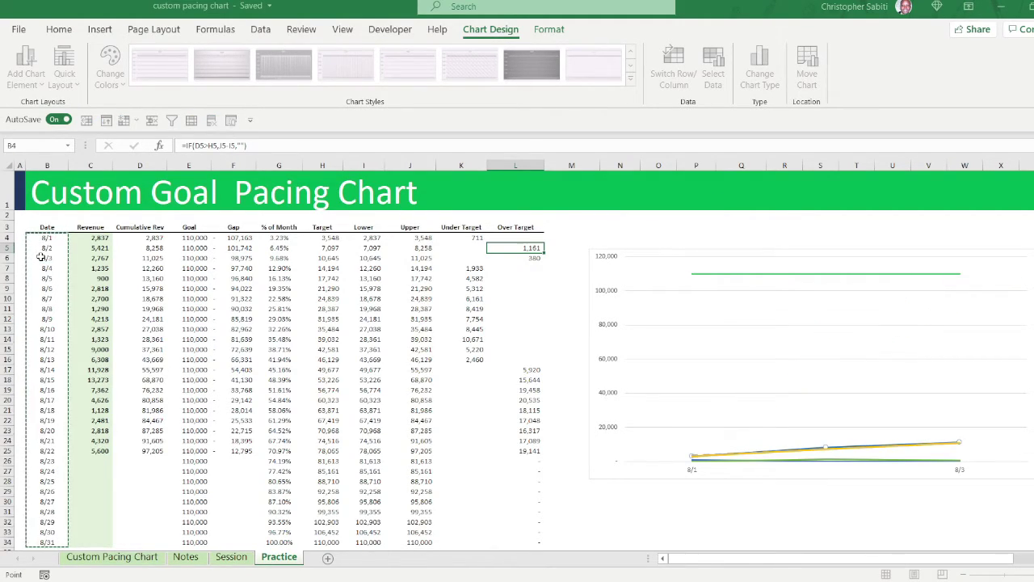
{"action": "left_click", "coordinate": [719, 221]}
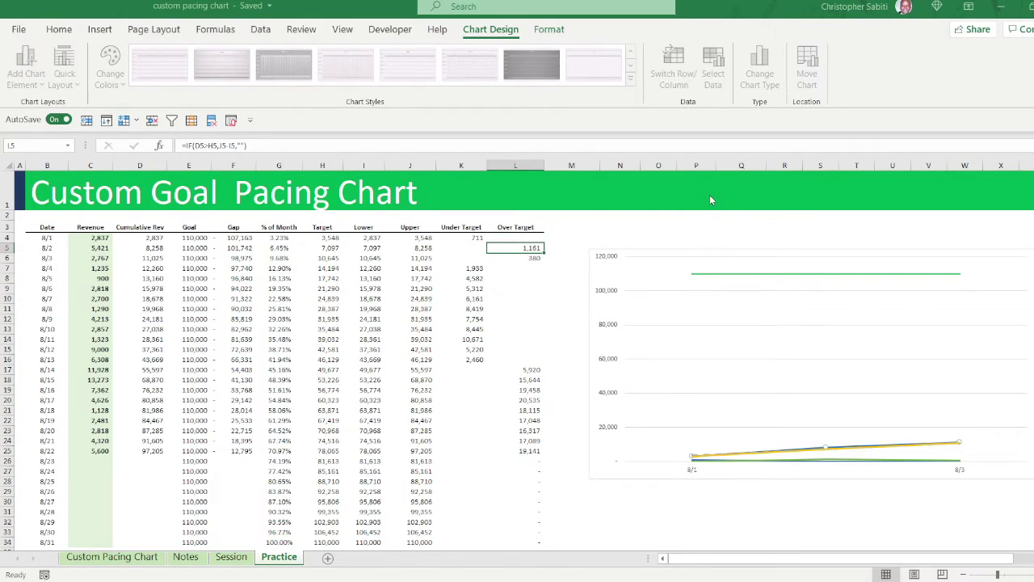
- Set the chart's horizontal axis labels to the full date range B4:B34 and accept the data source changes
{"action": "left_click", "coordinate": [709, 195]}
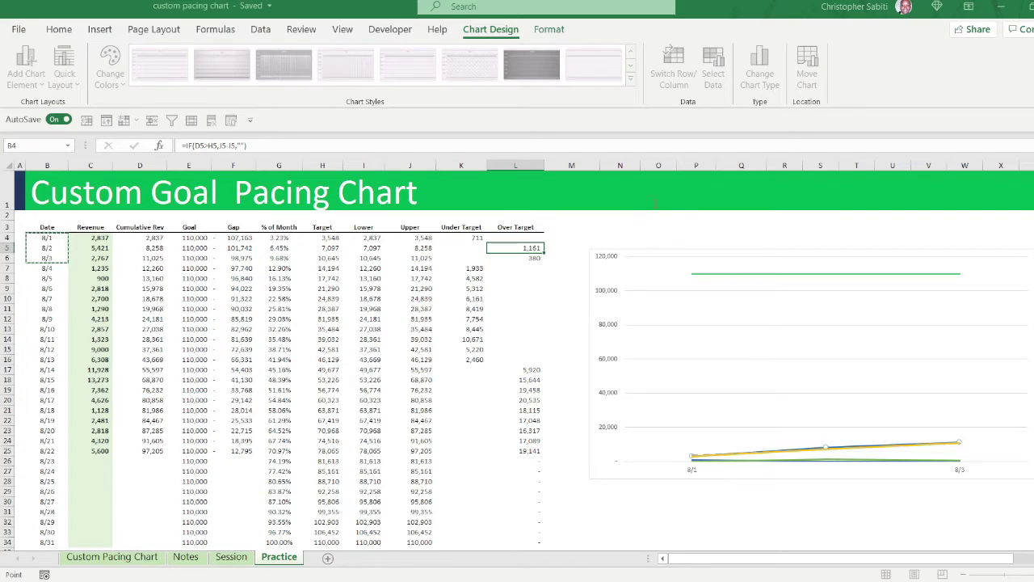
{"action": "left_click", "coordinate": [44, 239]}
{"action": "left_click_drag", "start_coordinate": [45, 270], "coordinate": [45, 543]}
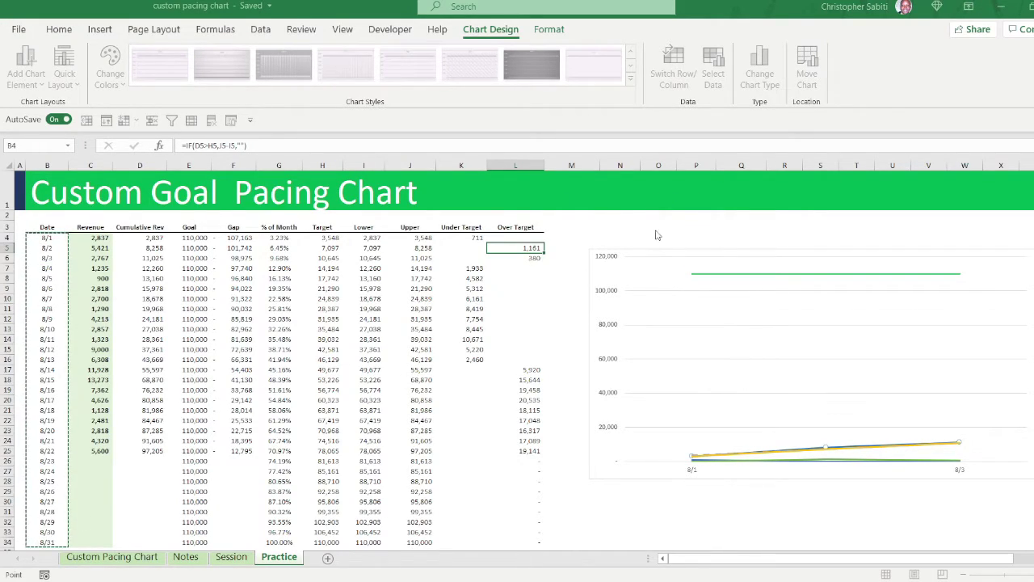
{"action": "left_click", "coordinate": [676, 223]}
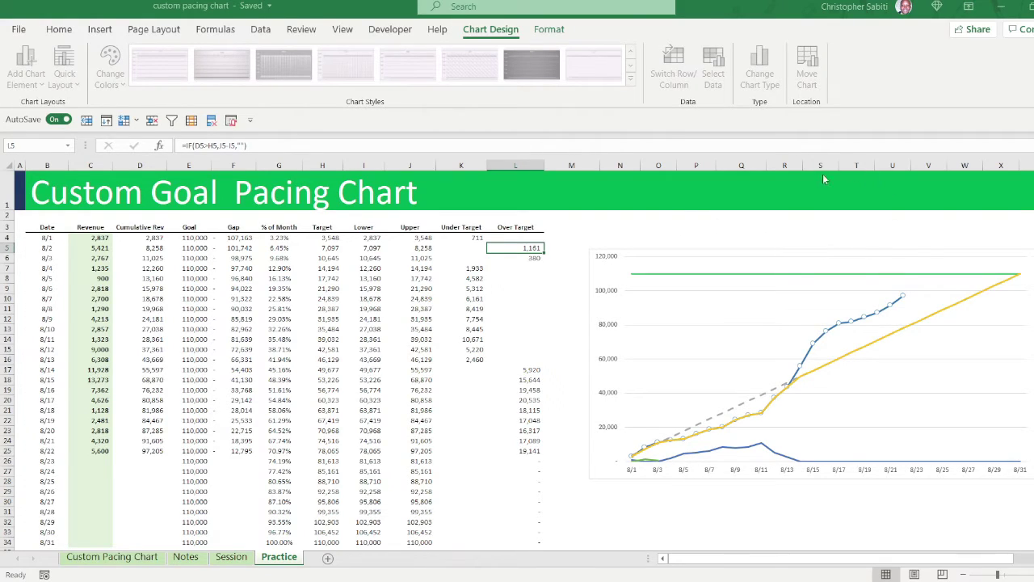
- Change the chart type of the Lower, Under Target and Over Target series to stacked area
{"action": "left_click", "coordinate": [811, 305]}
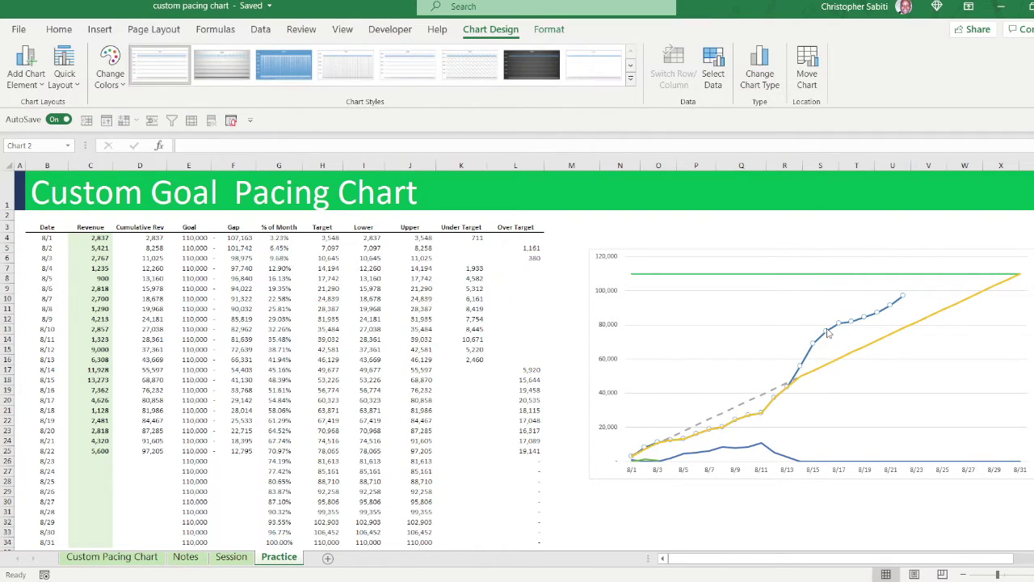
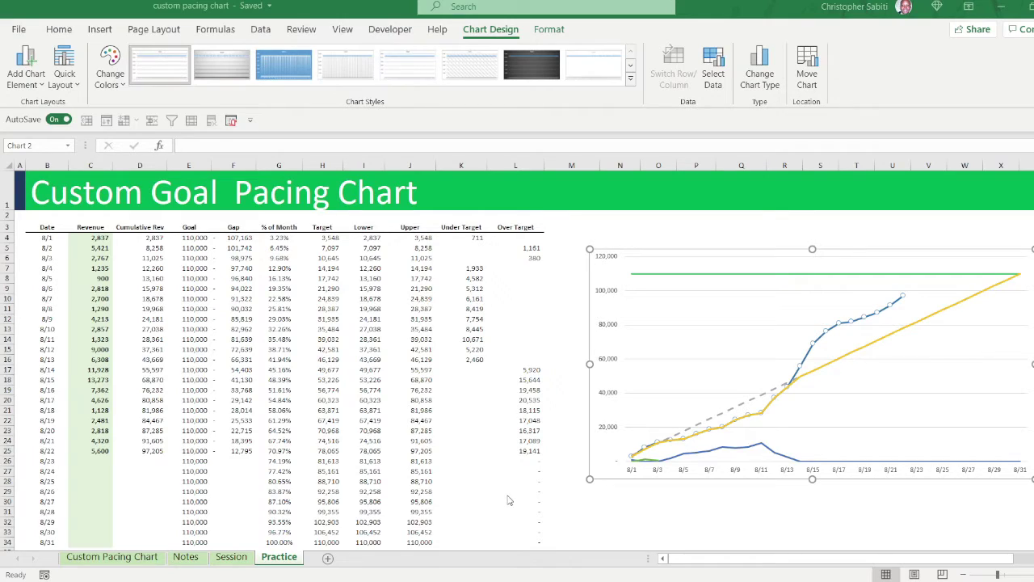
{"action": "left_click", "coordinate": [506, 517]}
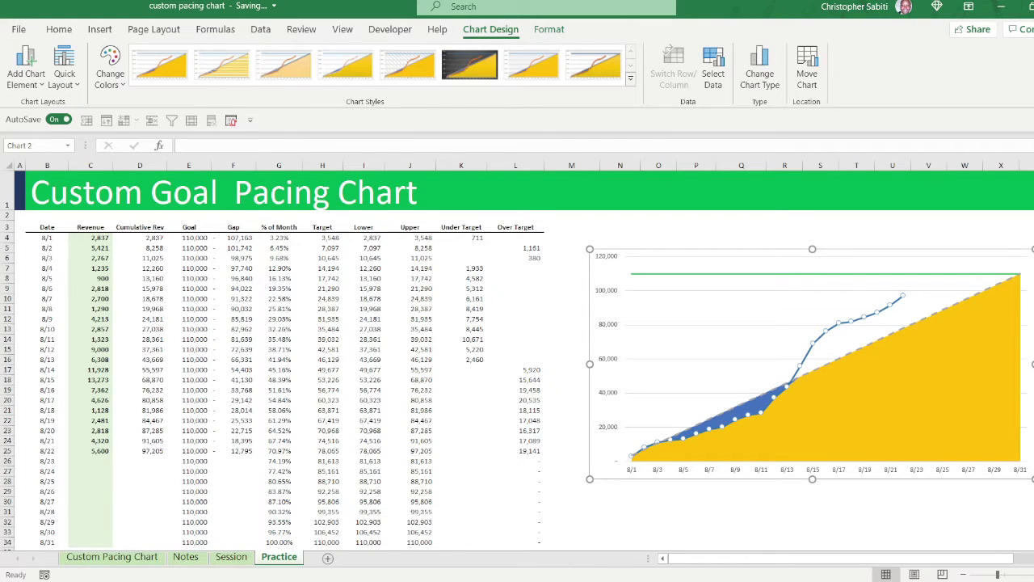
- Format the Lower area series with no fill and no border line
{"action": "left_click_drag", "start_coordinate": [865, 563], "coordinate": [907, 568]}
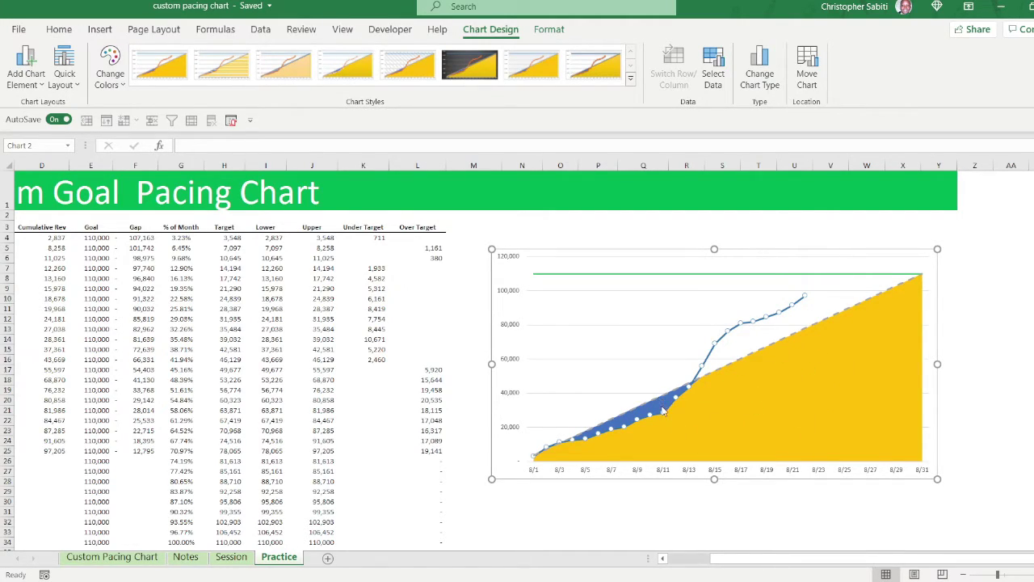
{"action": "left_click", "coordinate": [727, 385]}
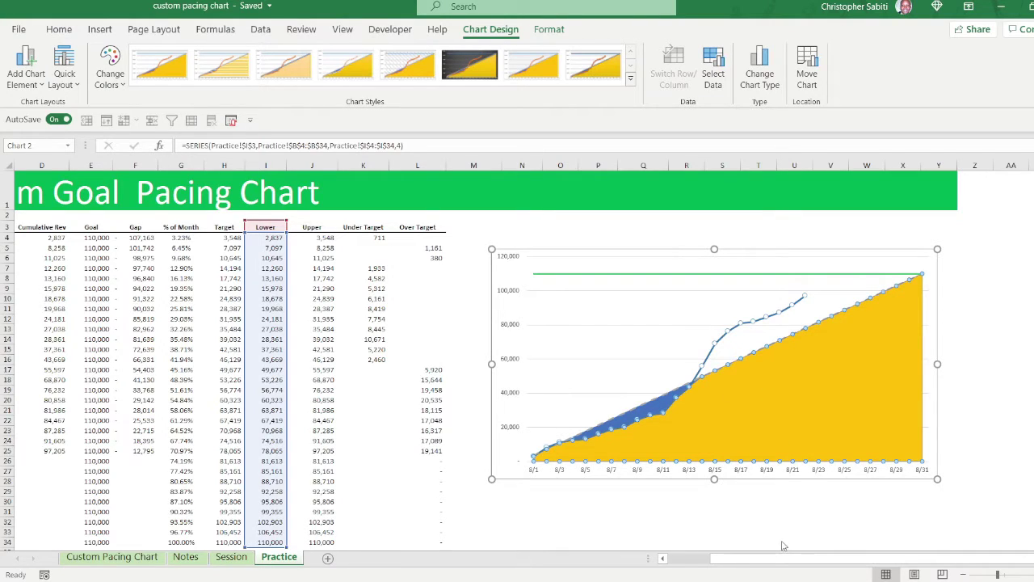
{"action": "key", "text": "ctrl+1"}
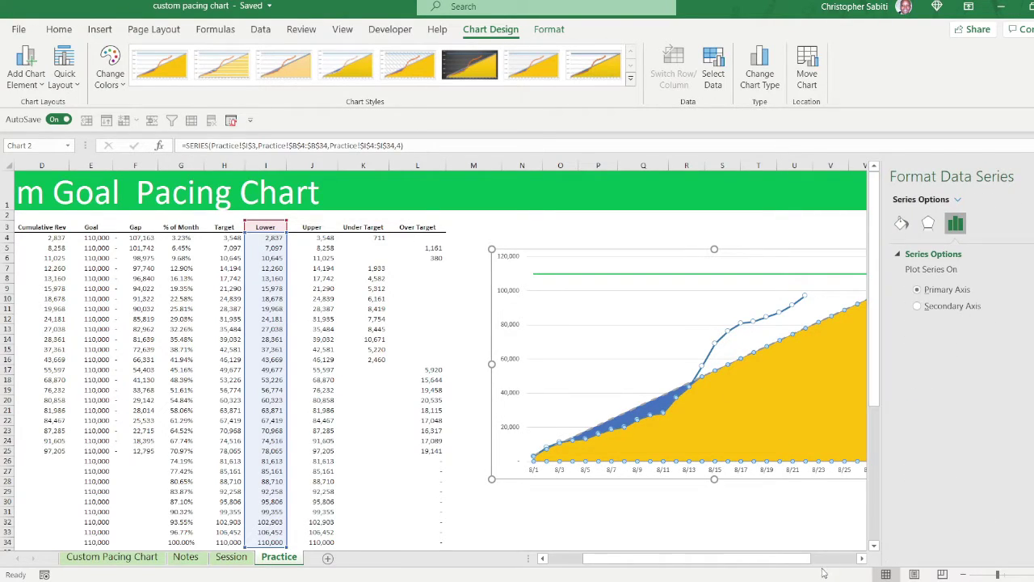
{"action": "left_click_drag", "start_coordinate": [794, 559], "coordinate": [840, 563]}
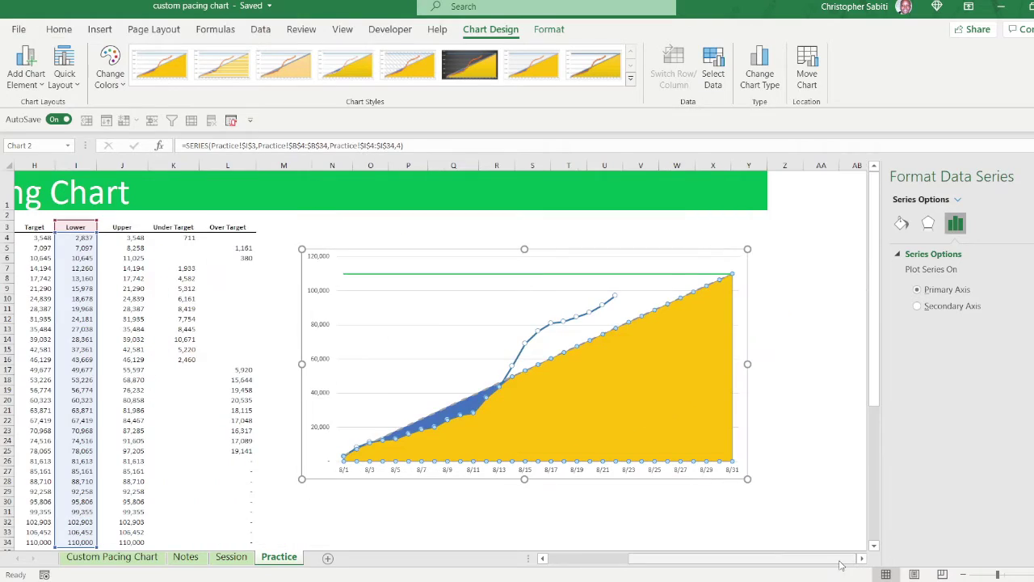
{"action": "left_click", "coordinate": [900, 226]}
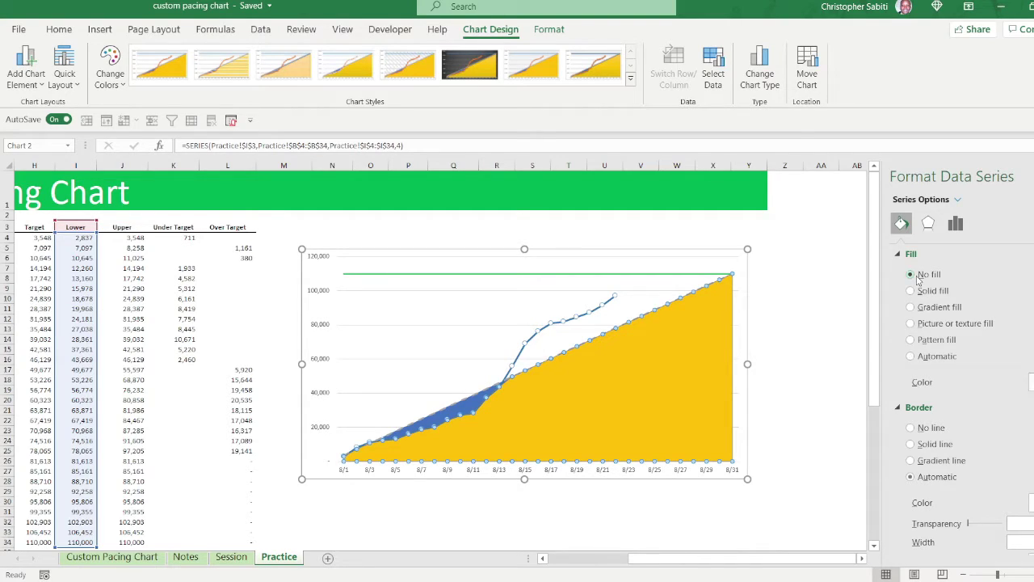
{"action": "left_click", "coordinate": [919, 276]}
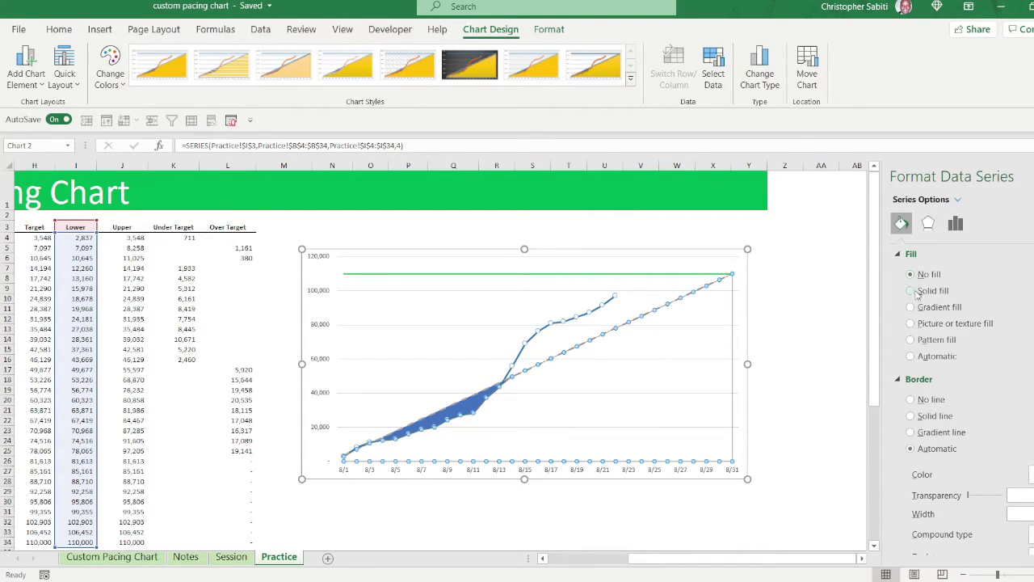
{"action": "left_click", "coordinate": [918, 402]}
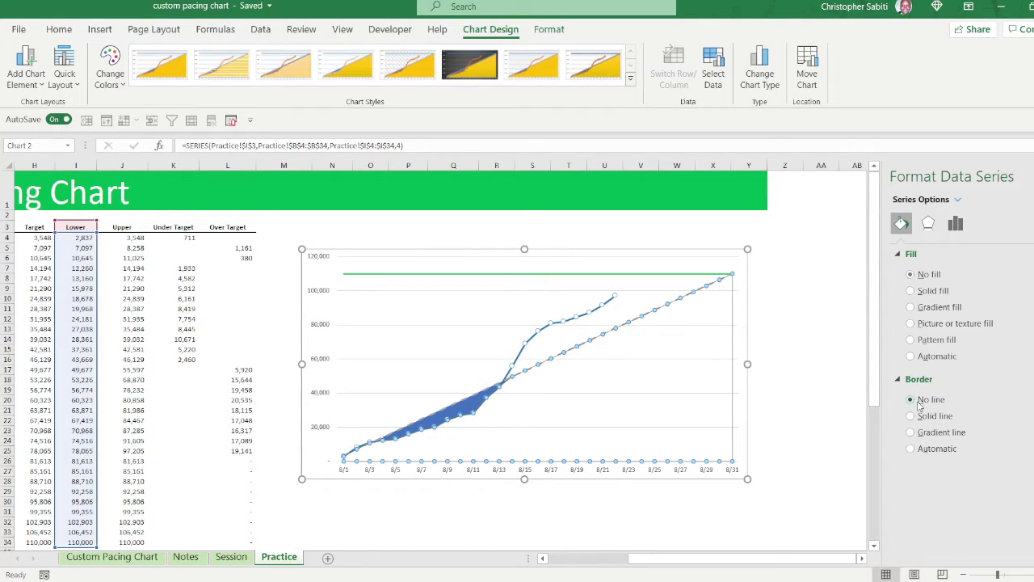
- Give the Under Target area series a solid green fill and no border line
{"action": "left_click", "coordinate": [471, 410]}
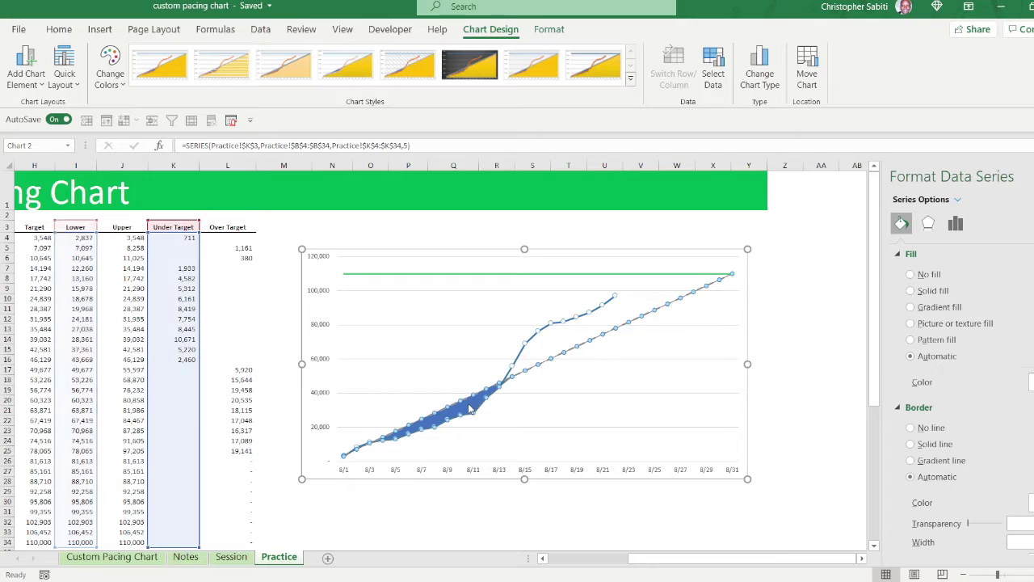
{"action": "left_click", "coordinate": [925, 294]}
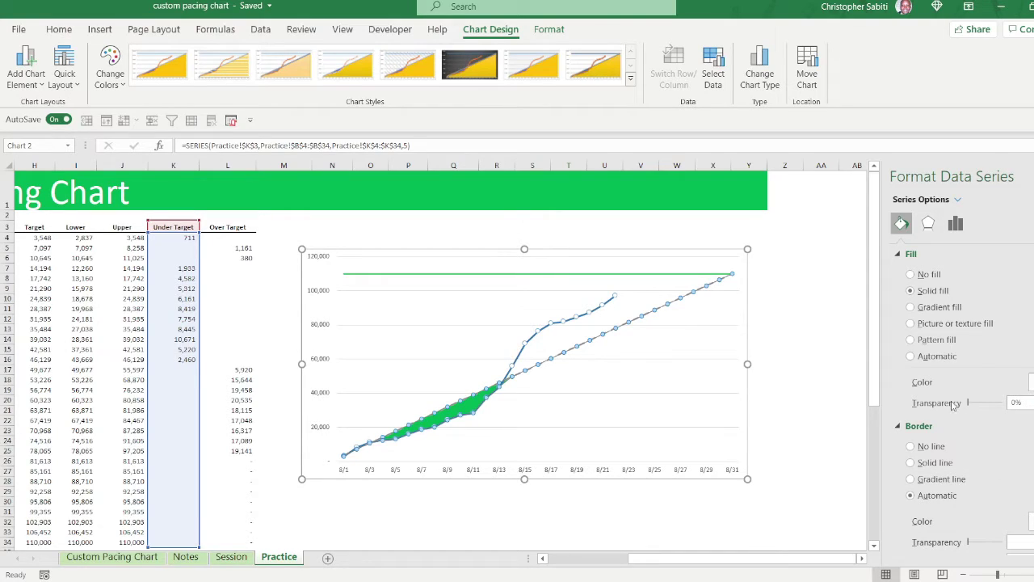
{"action": "left_click", "coordinate": [925, 448]}
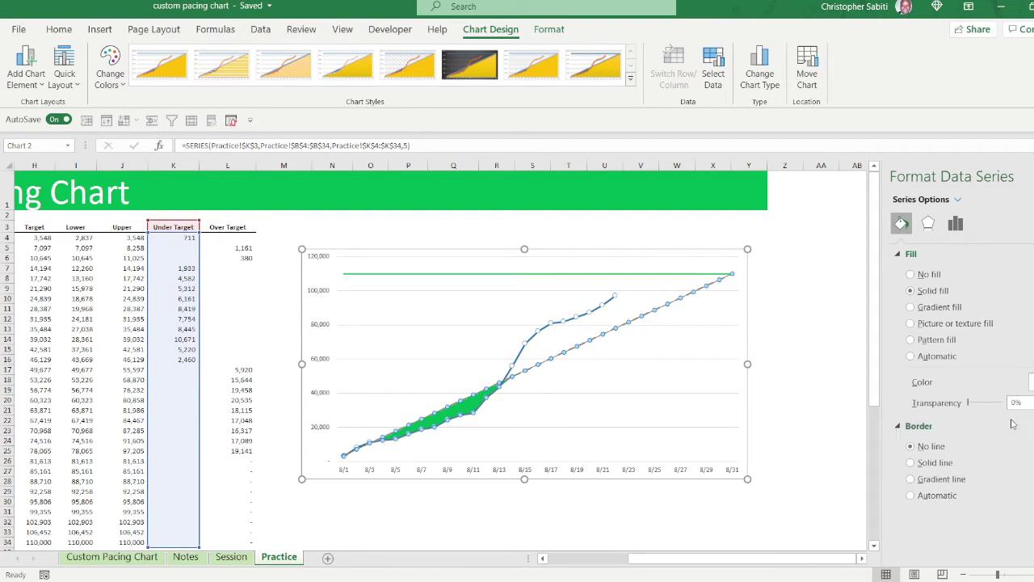
- Set the Under Target area's fill color to red with 34% transparency
{"action": "left_click", "coordinate": [551, 339]}
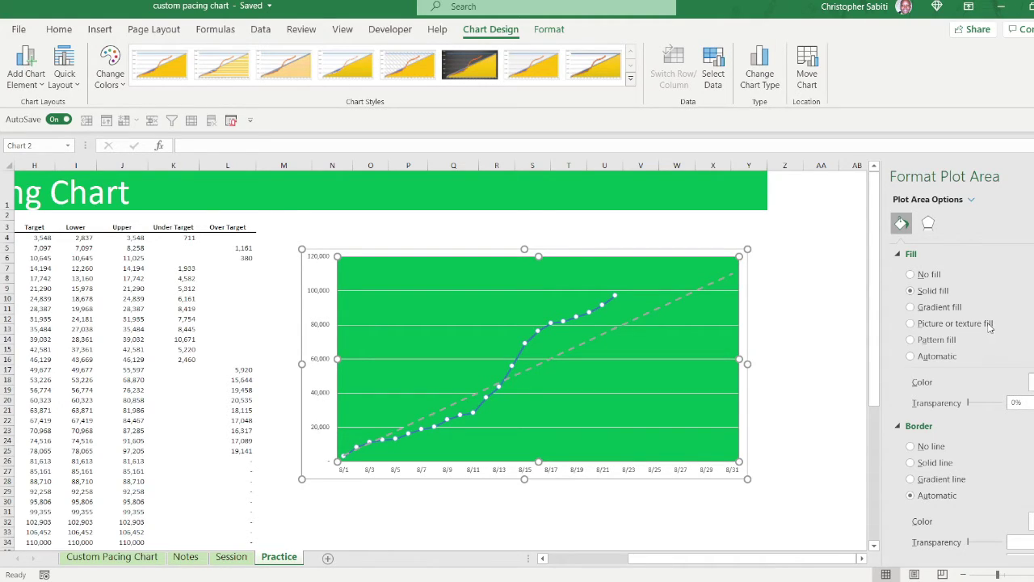
{"action": "key", "text": "Up"}
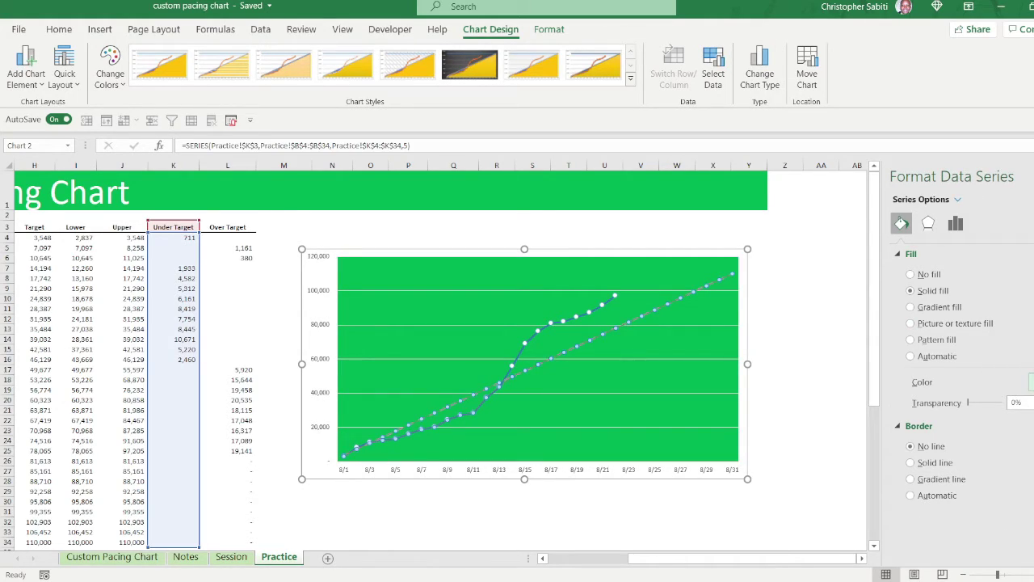
{"action": "left_click", "coordinate": [985, 522]}
{"action": "left_click_drag", "start_coordinate": [969, 408], "coordinate": [980, 409]}
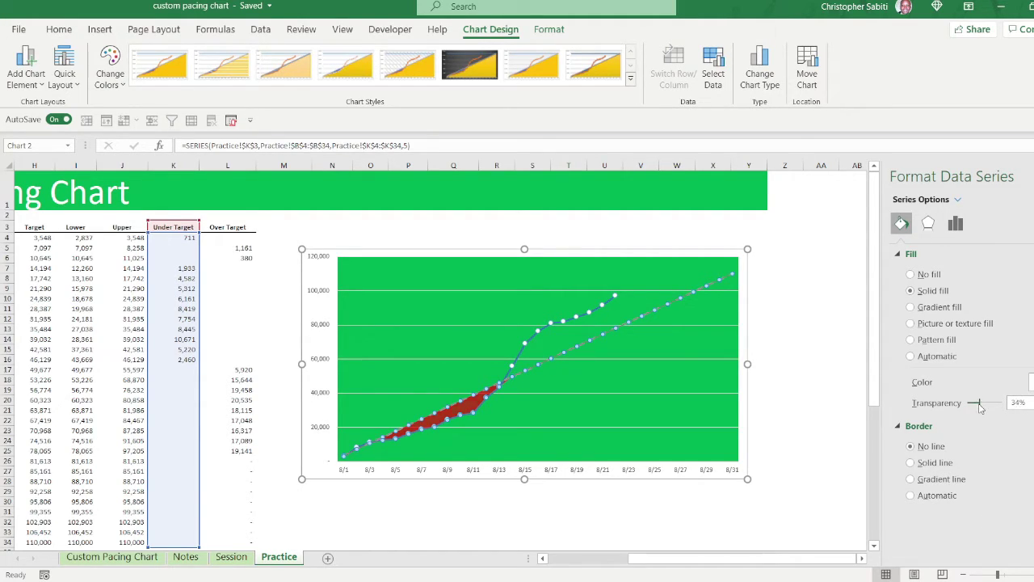
- Give the chart area a solid fill and turn the plot area's green background back to white
{"action": "left_click", "coordinate": [955, 200]}
{"action": "left_click", "coordinate": [959, 216]}
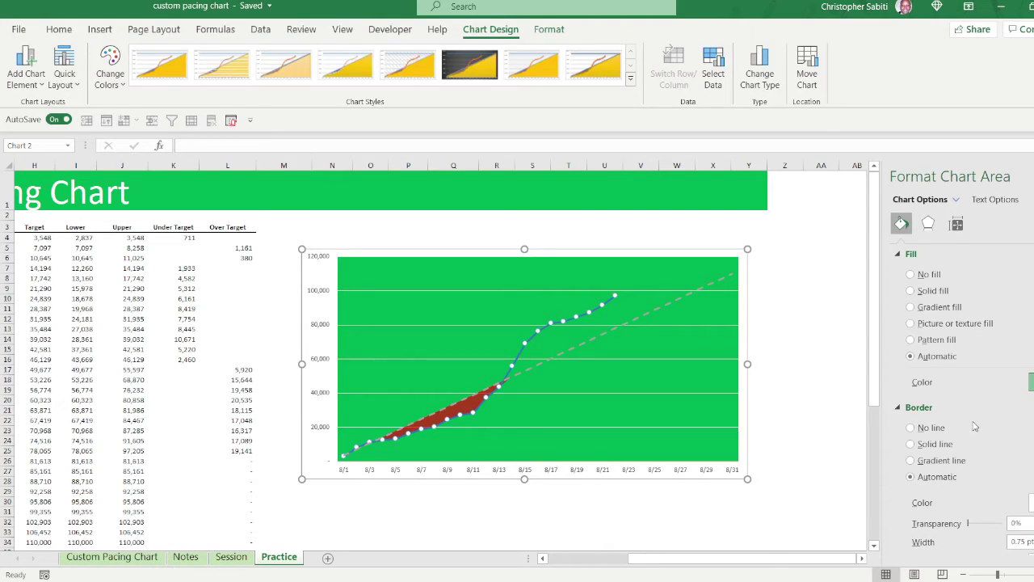
{"action": "left_click", "coordinate": [932, 290]}
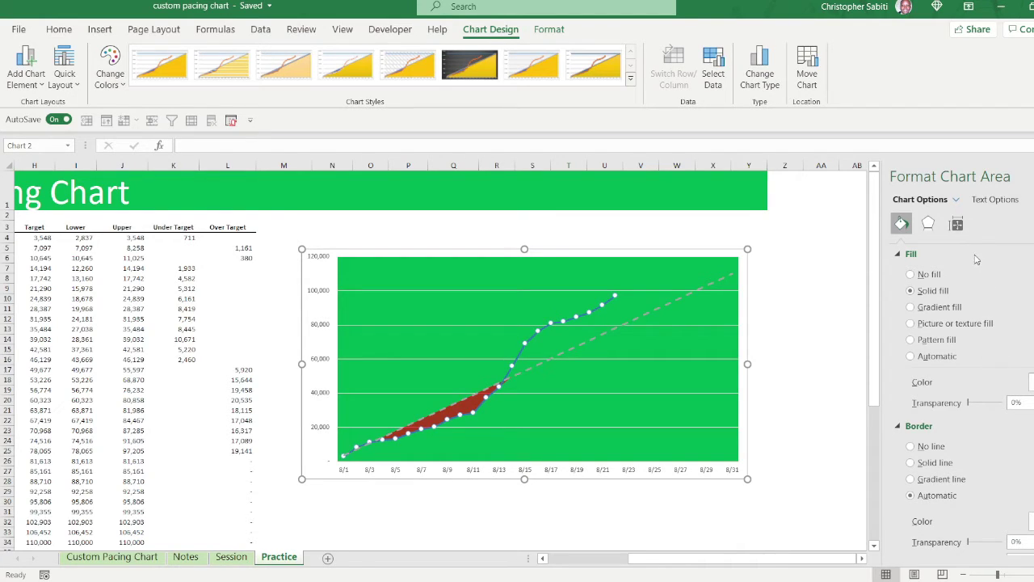
{"action": "left_click", "coordinate": [697, 339]}
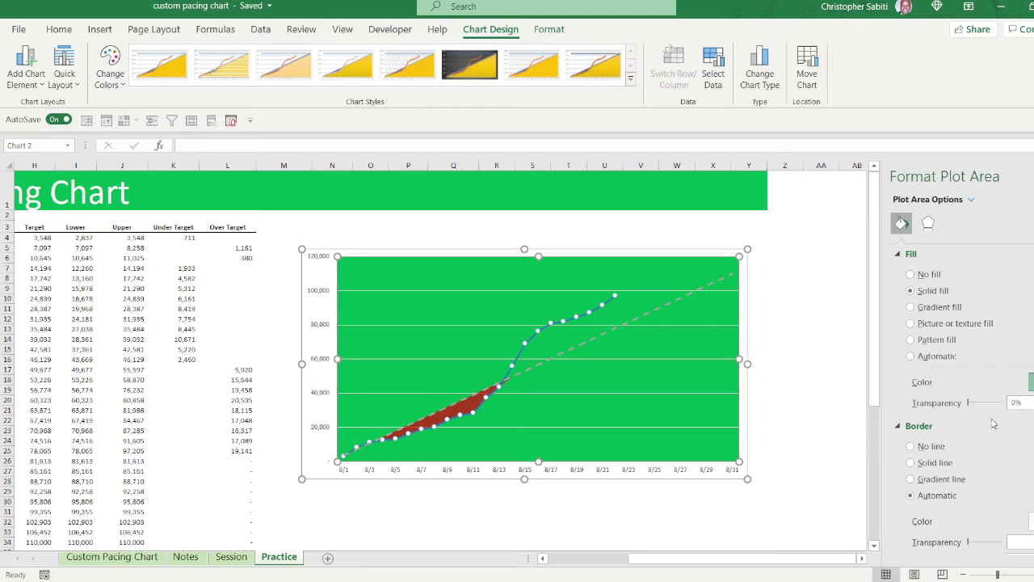
{"action": "key", "text": "ctrl+z"}
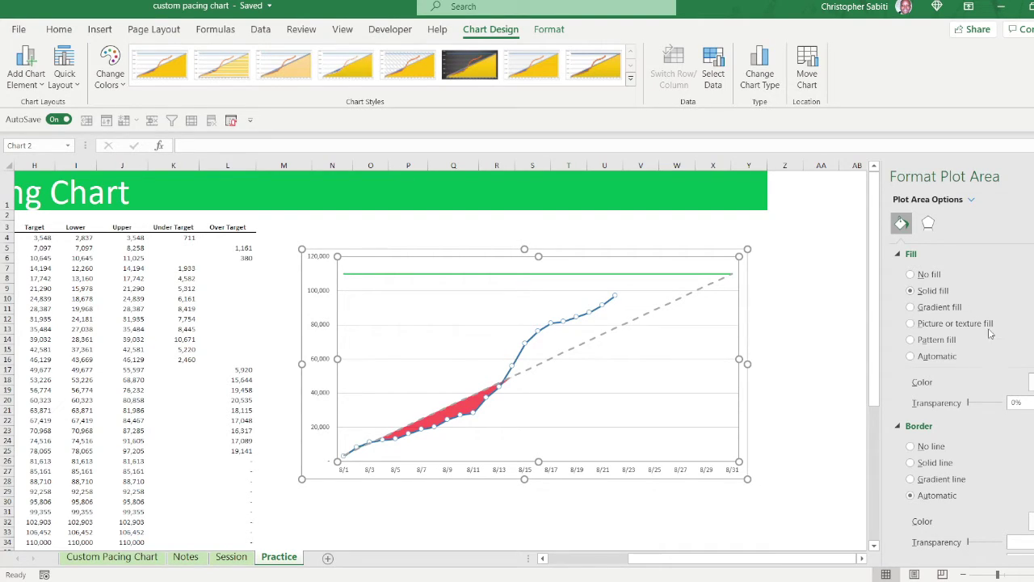
- Extend the Over Target series' values range in the chart to cover L4:L34
{"action": "key", "text": "Up"}
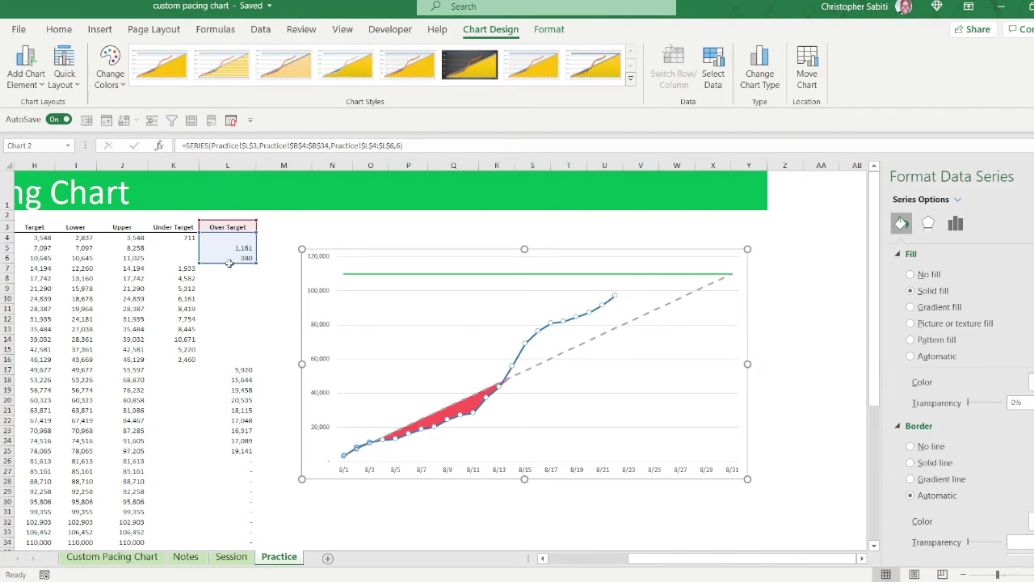
{"action": "left_click_drag", "start_coordinate": [253, 265], "coordinate": [231, 454]}
{"action": "scroll", "coordinate": [404, 340], "scroll_direction": "up", "scroll_amount": 3}
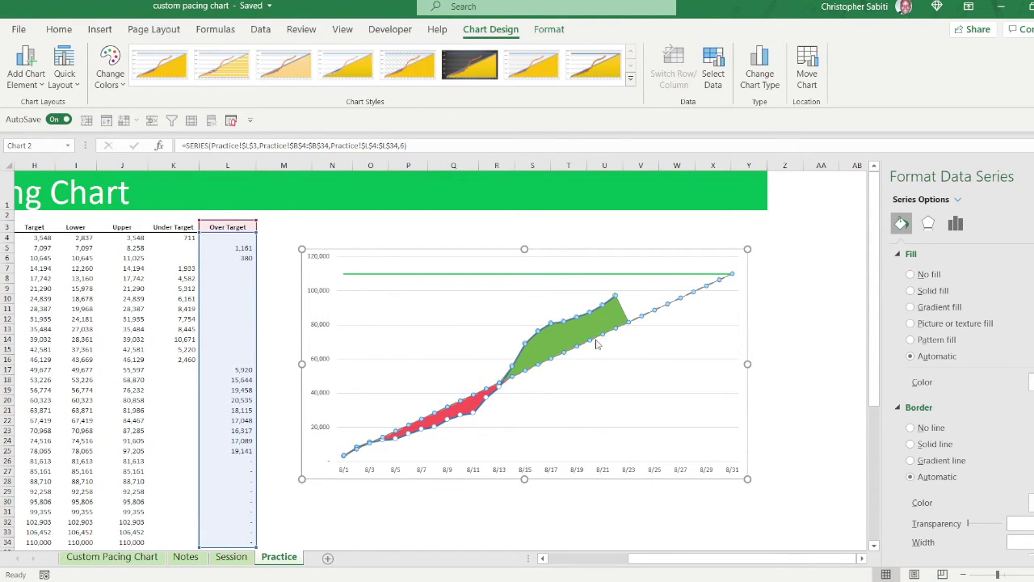
{"action": "left_click", "coordinate": [834, 369]}
- Set the Under Target area's fill transparency to 51%
{"action": "left_click", "coordinate": [572, 326]}
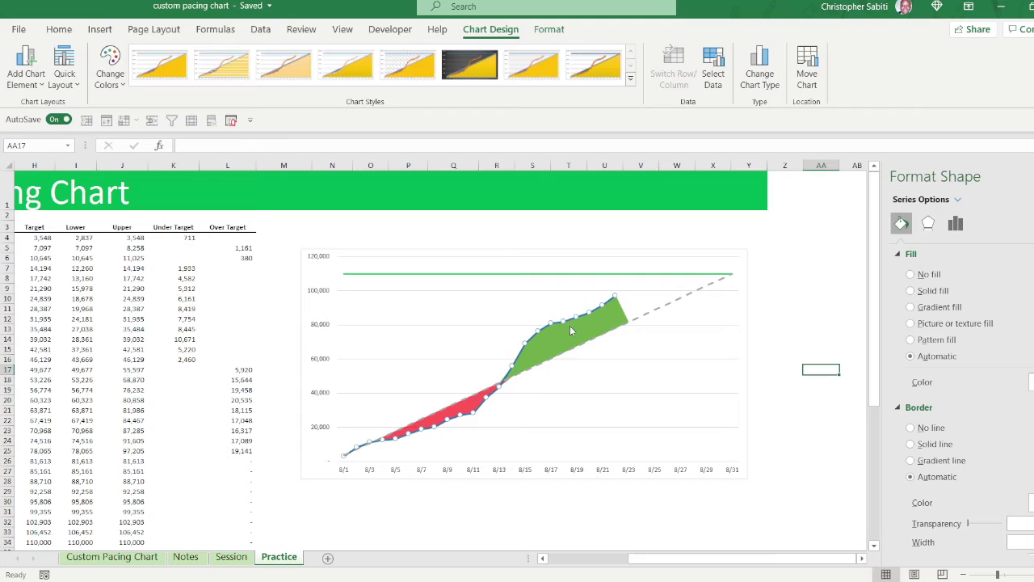
{"action": "left_click", "coordinate": [559, 331]}
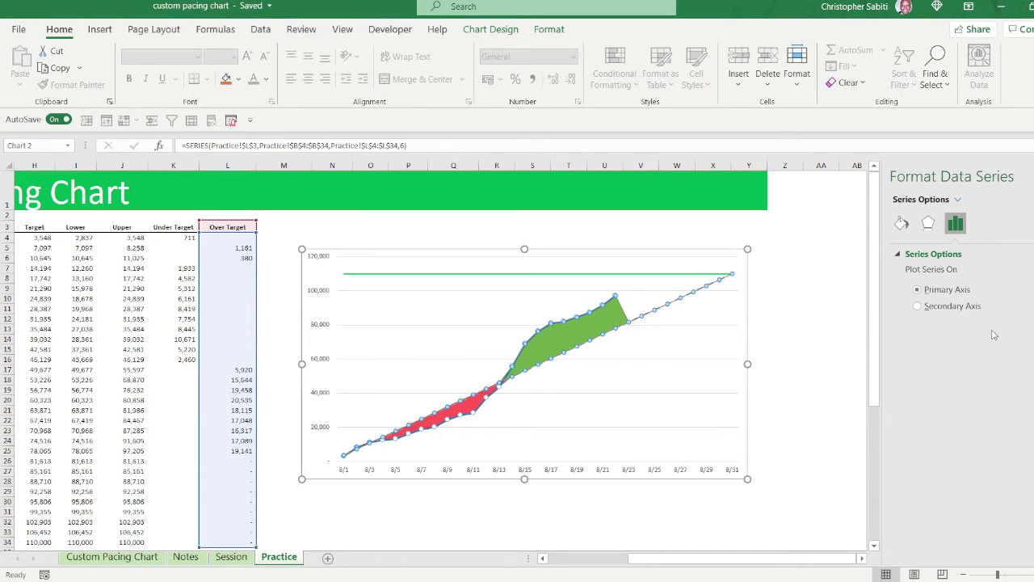
{"action": "left_click", "coordinate": [902, 223]}
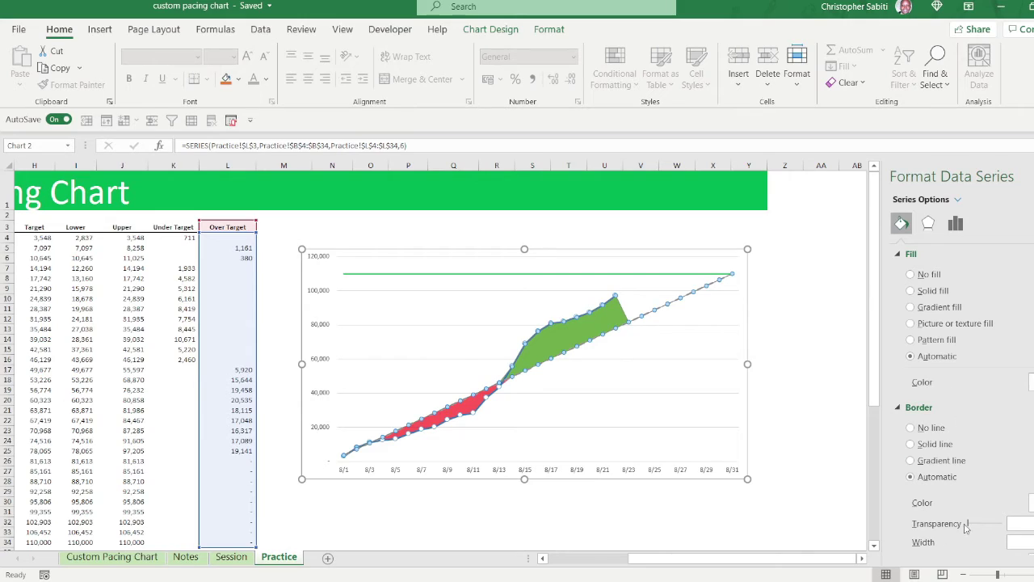
{"action": "left_click_drag", "start_coordinate": [971, 526], "coordinate": [984, 530]}
{"action": "left_click", "coordinate": [912, 412]}
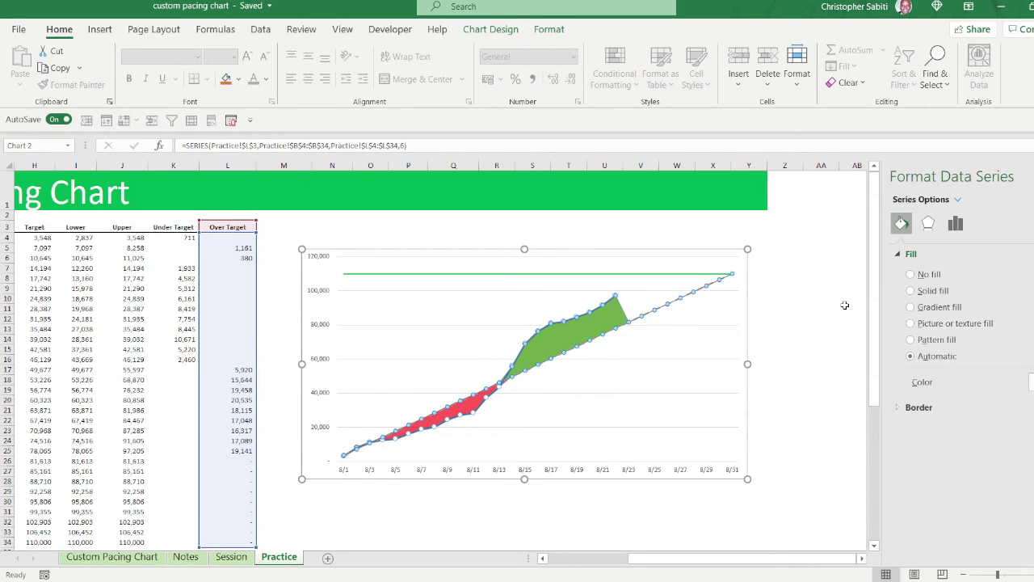
{"action": "left_click", "coordinate": [467, 411]}
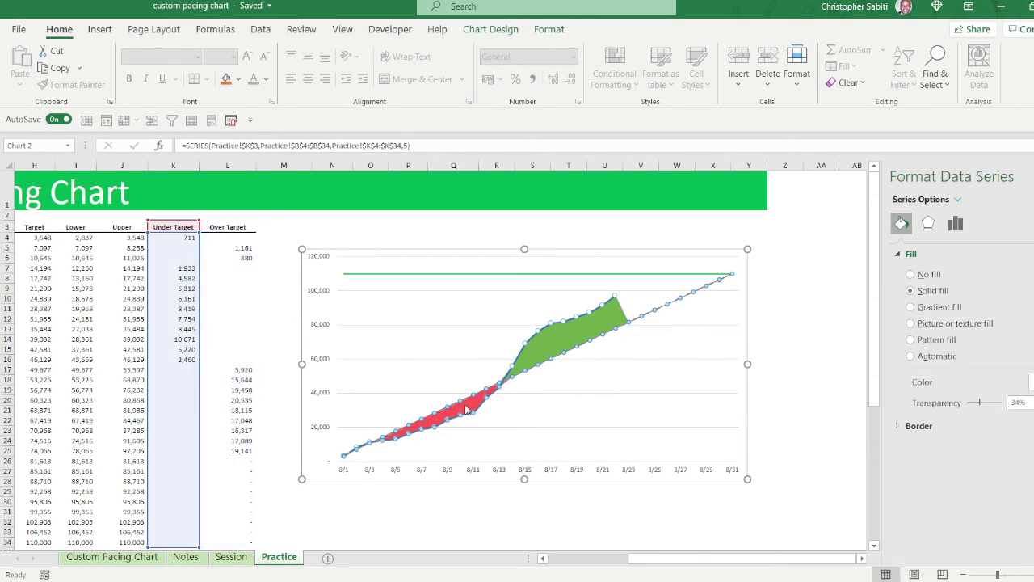
{"action": "left_click_drag", "start_coordinate": [982, 408], "coordinate": [987, 408]}
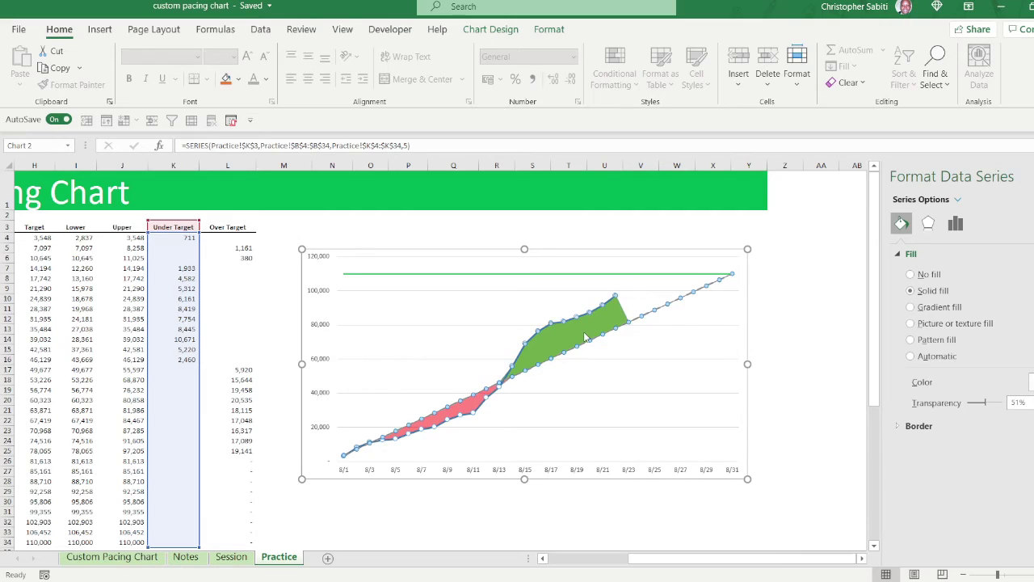
- Give the Over Target area series a solid green fill with 42% transparency
{"action": "left_click", "coordinate": [638, 317]}
{"action": "left_click", "coordinate": [911, 290]}
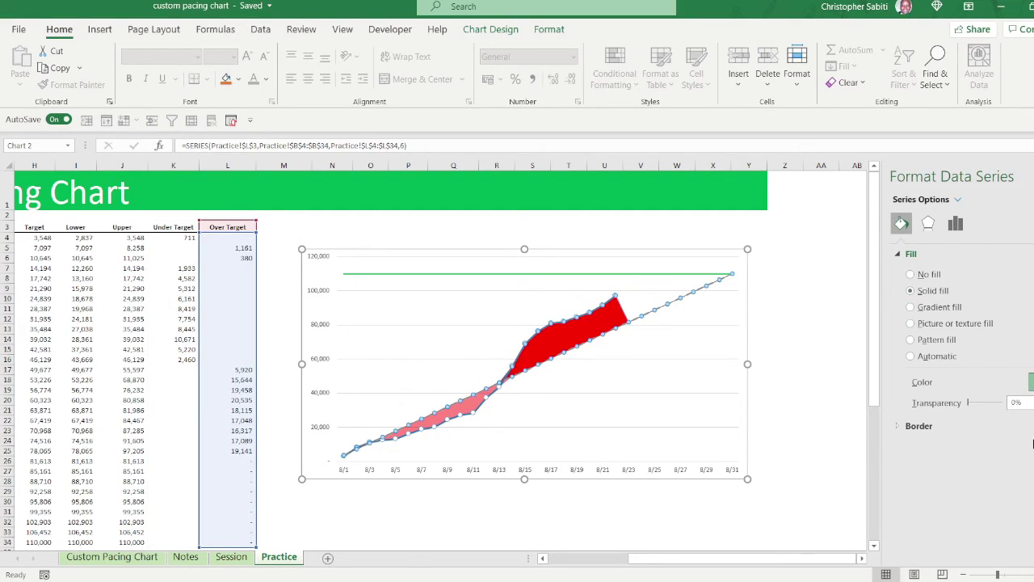
{"action": "left_click", "coordinate": [1031, 381]}
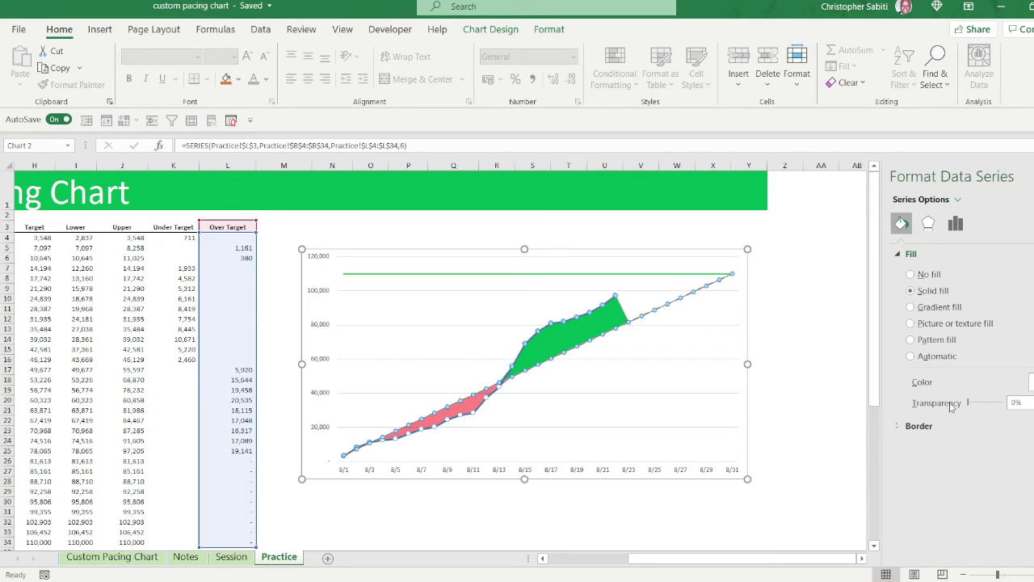
{"action": "left_click_drag", "start_coordinate": [975, 406], "coordinate": [984, 408]}
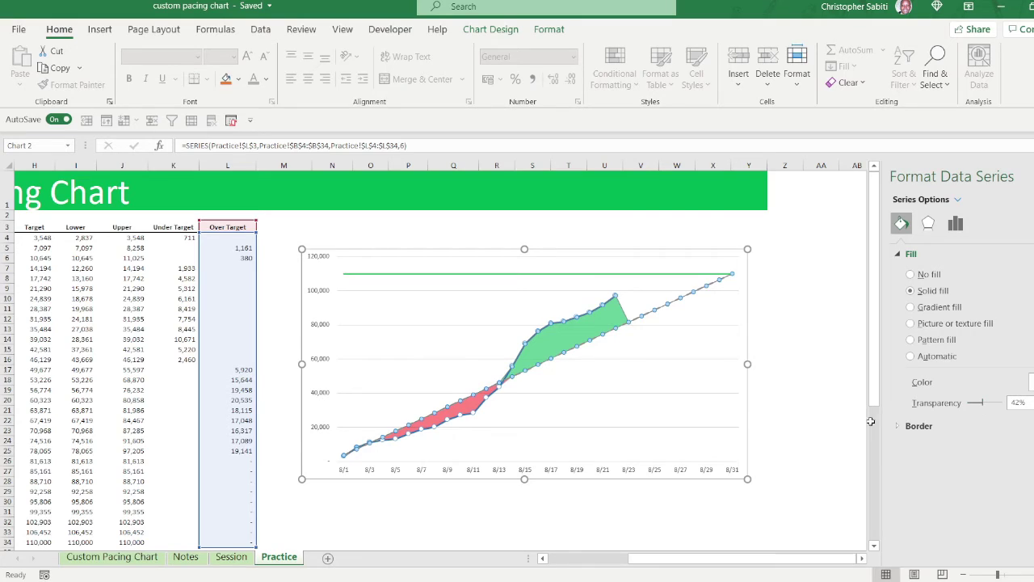
{"action": "left_click", "coordinate": [809, 336]}
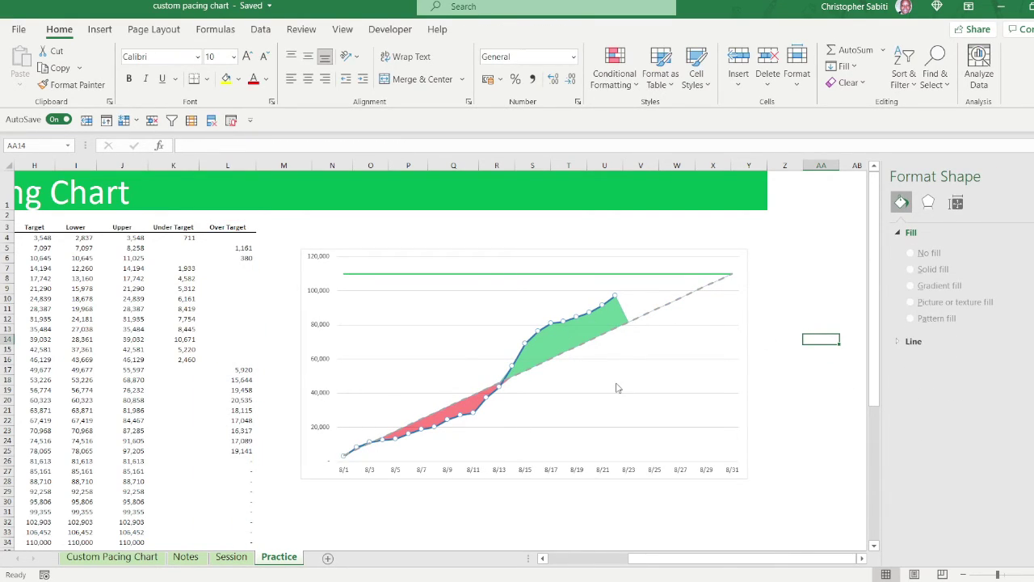
- Add a data label to only the last data point, 8/22, of the blue actuals line
{"action": "left_click", "coordinate": [614, 298]}
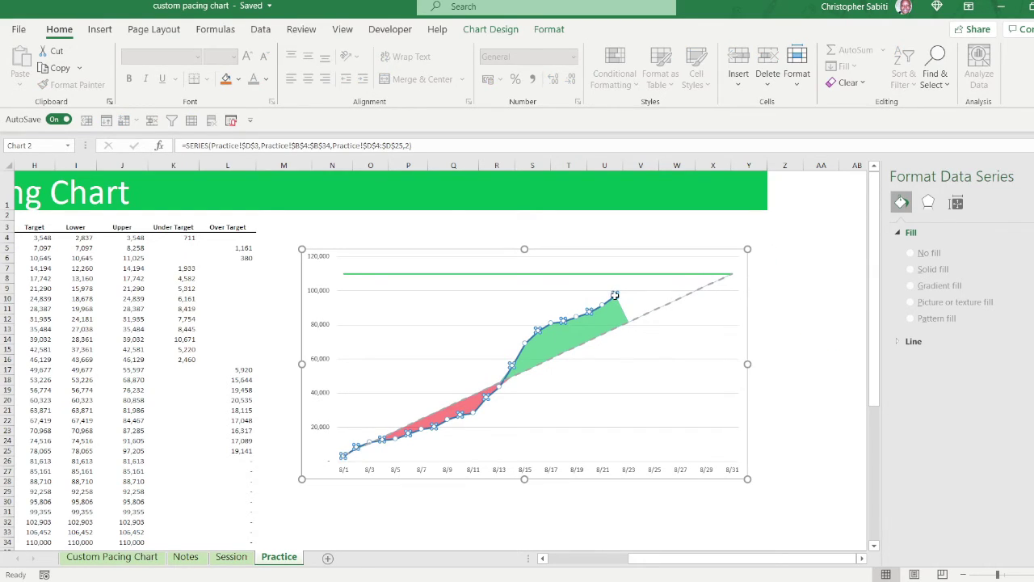
{"action": "left_click", "coordinate": [615, 295]}
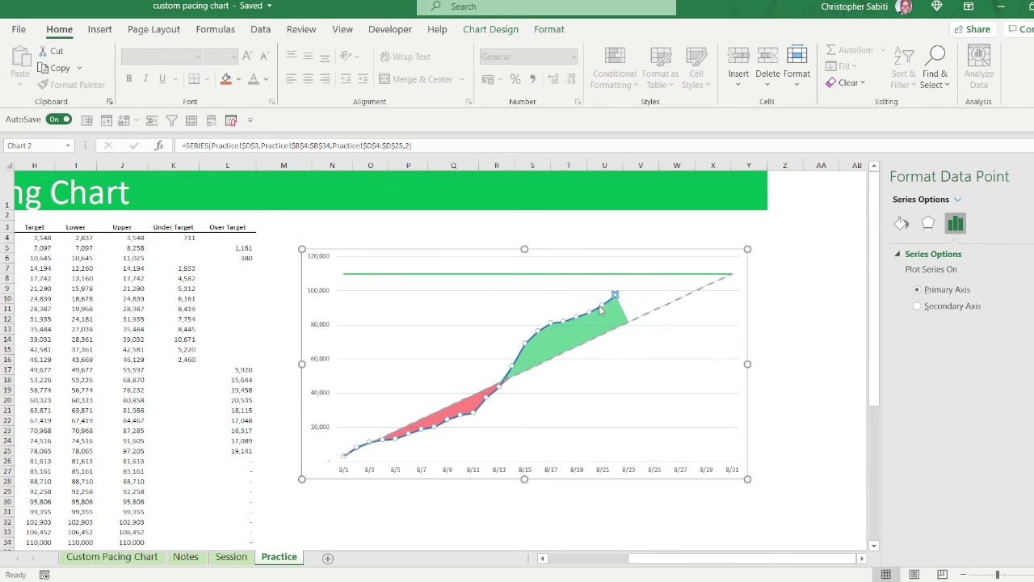
{"action": "left_click", "coordinate": [632, 307]}
{"action": "left_click", "coordinate": [614, 297]}
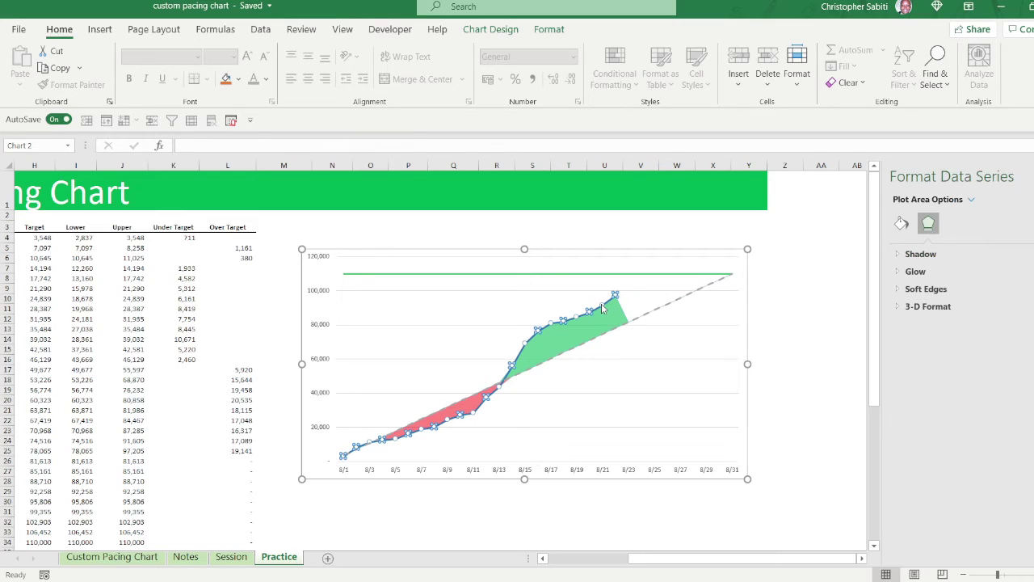
{"action": "left_click", "coordinate": [615, 296]}
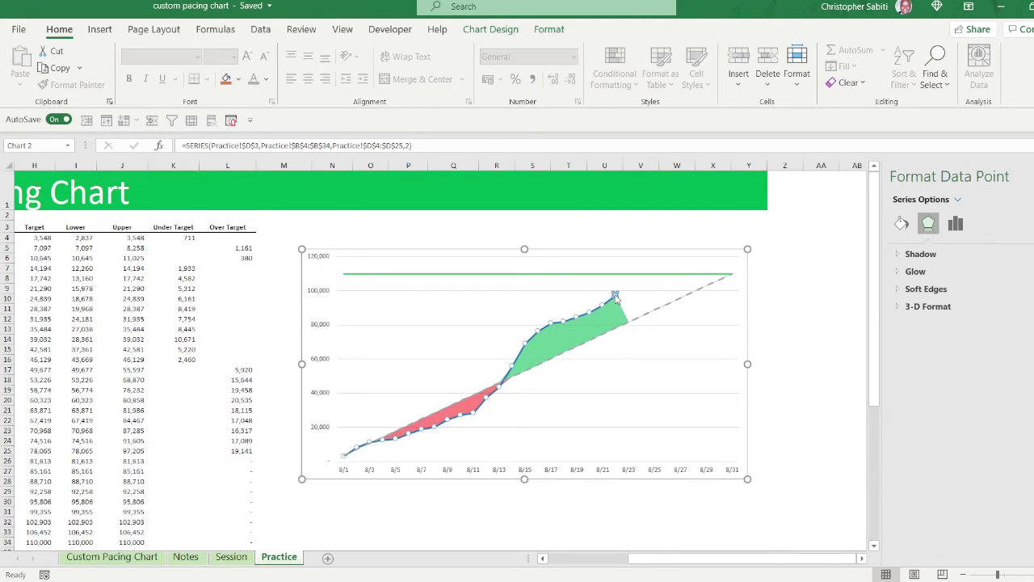
{"action": "left_click", "coordinate": [831, 317]}
{"action": "left_click", "coordinate": [923, 379]}
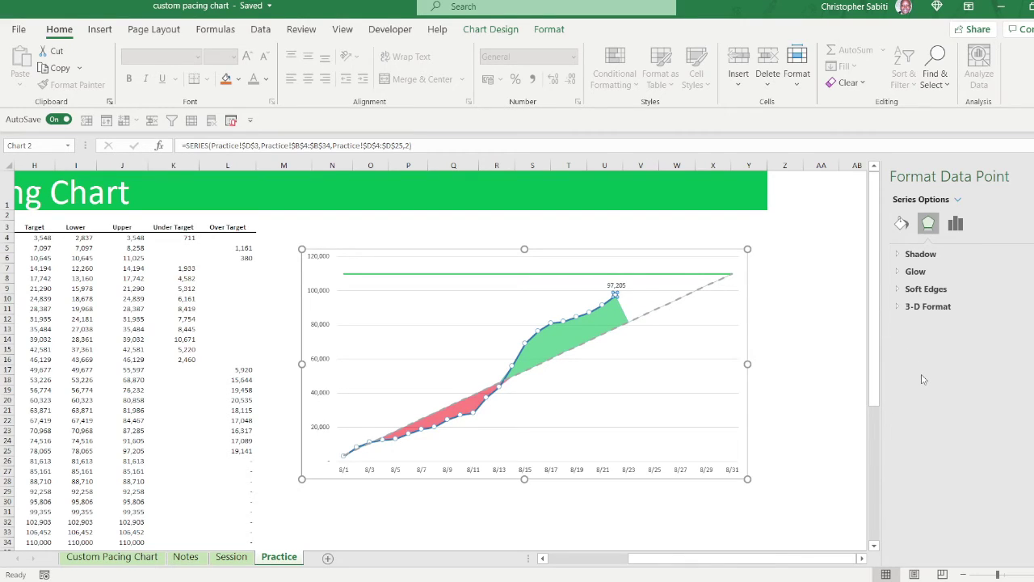
- Format the last point's data label with a solid black fill and bold white text
{"action": "left_click", "coordinate": [613, 288]}
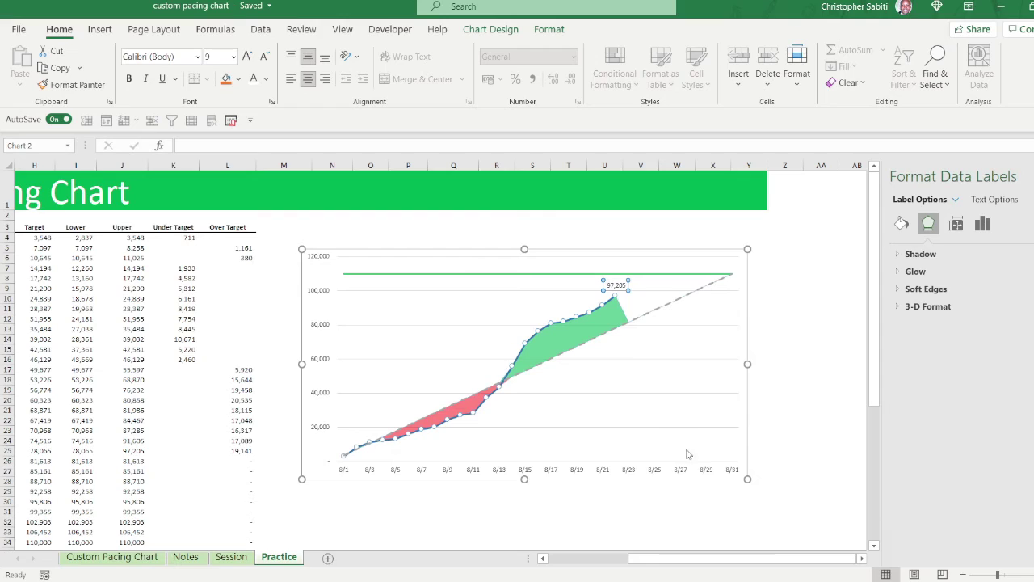
{"action": "left_click", "coordinate": [983, 224]}
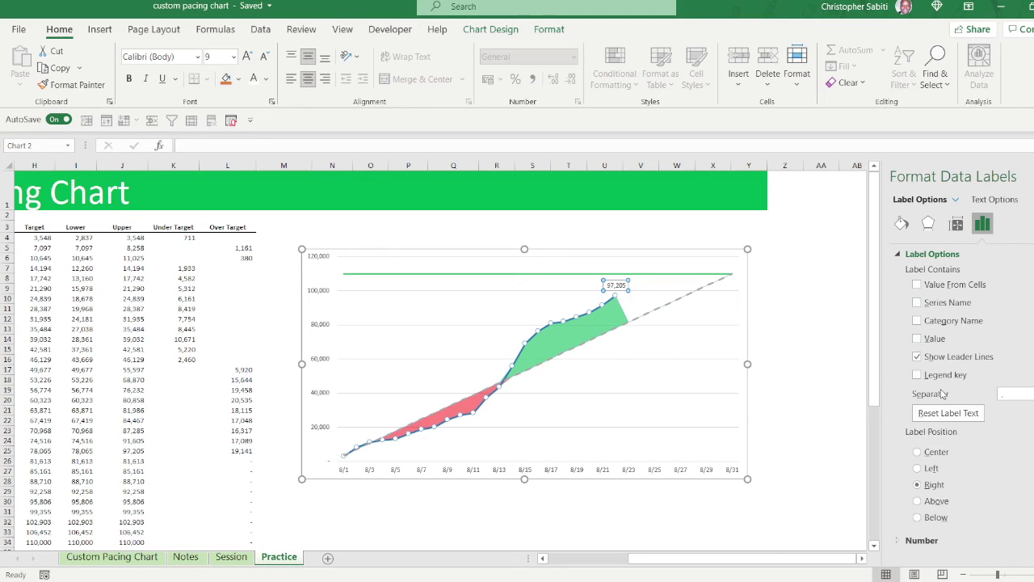
{"action": "left_click", "coordinate": [901, 224]}
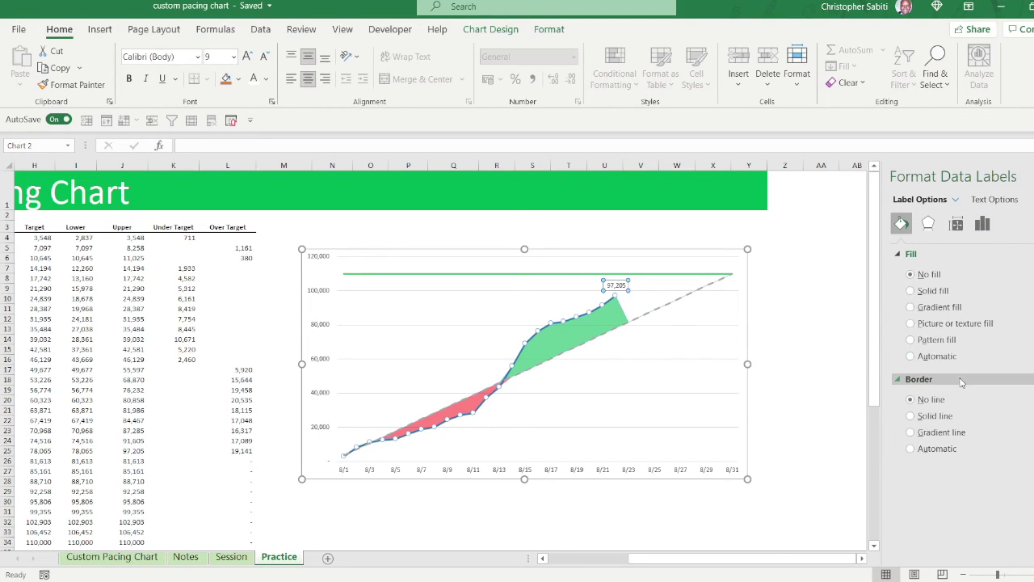
{"action": "left_click", "coordinate": [921, 293]}
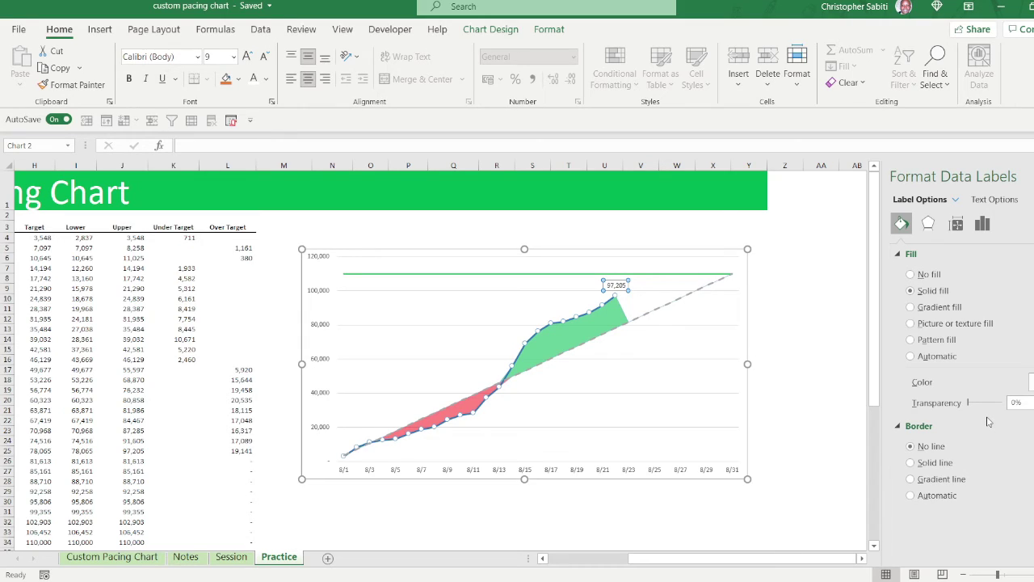
{"action": "left_click", "coordinate": [253, 81]}
{"action": "left_click", "coordinate": [832, 260]}
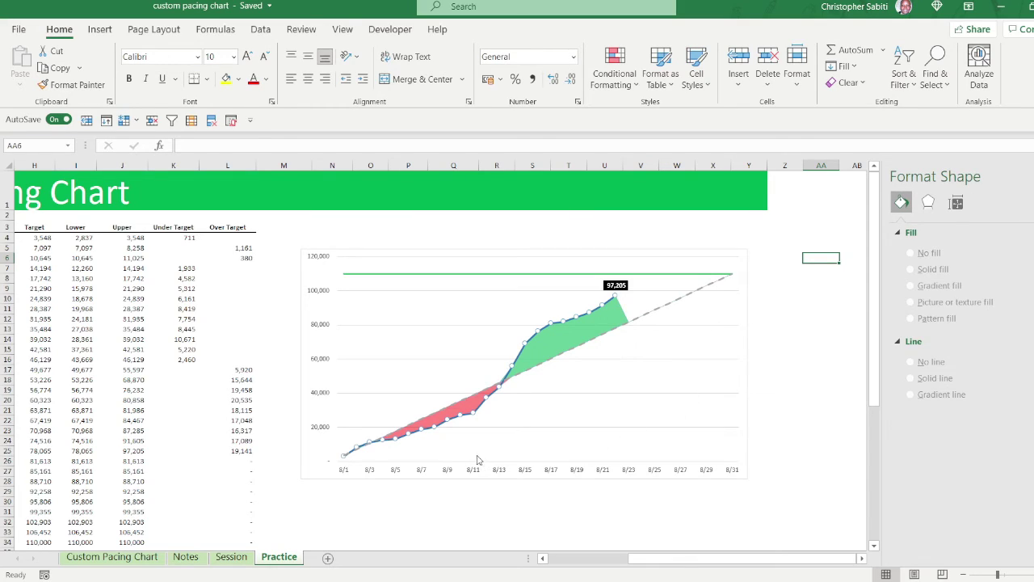
- Select the whole chart and close its formatting pane
{"action": "left_click", "coordinate": [461, 249]}
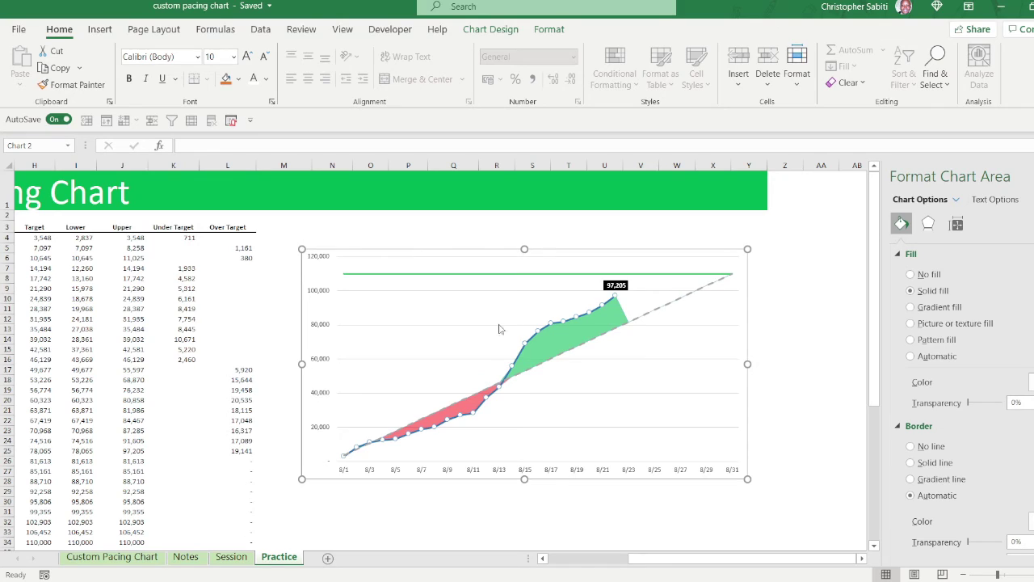
{"action": "left_click_drag", "start_coordinate": [696, 558], "coordinate": [647, 563]}
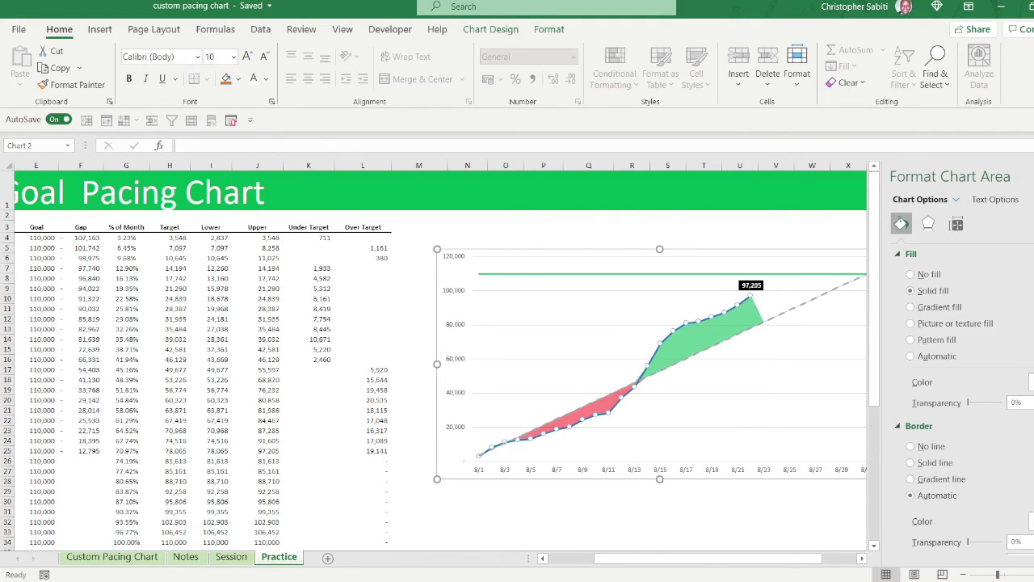
{"action": "left_click", "coordinate": [1033, 177]}
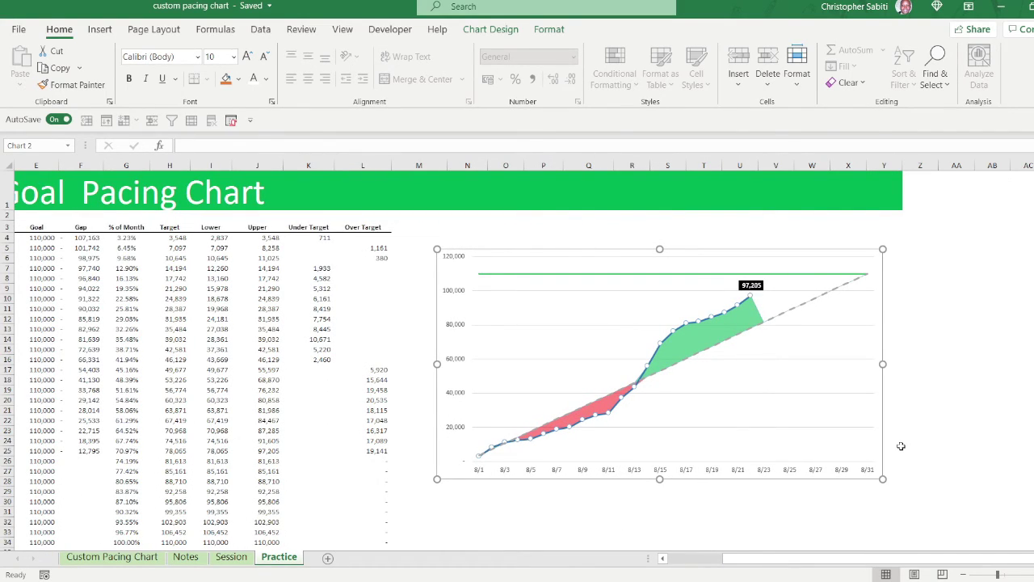